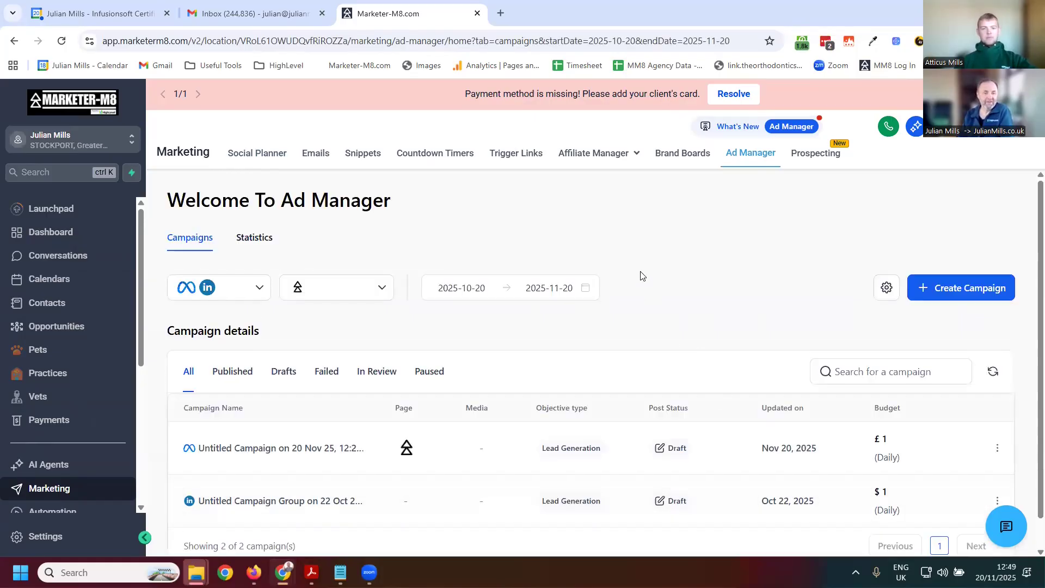
Step: Check the platforms offered in the campaign filter and view the LinkedIn and Google Ads account settings of Ad Manager
left_click(257, 292)
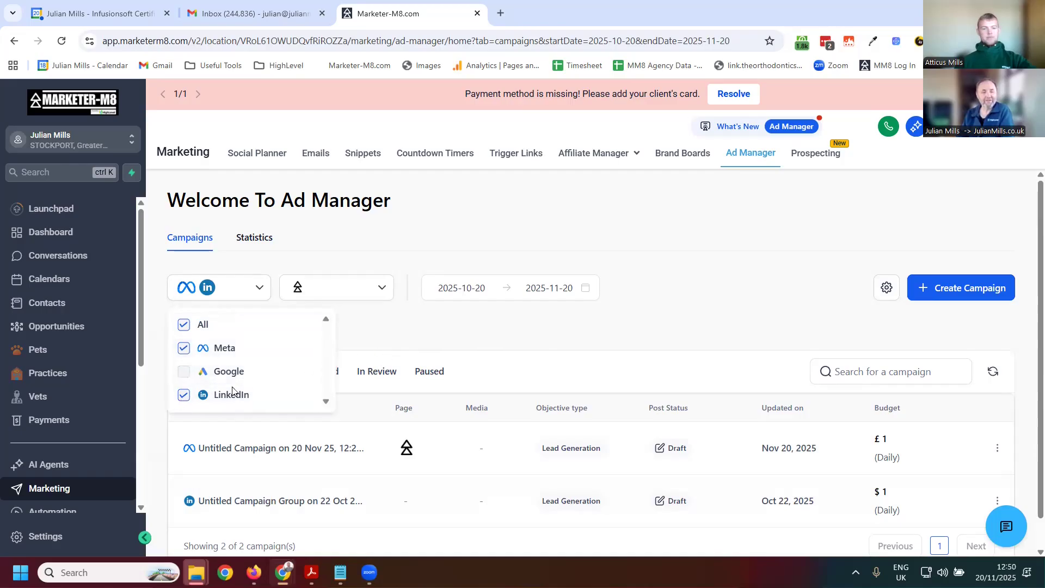
left_click(408, 340)
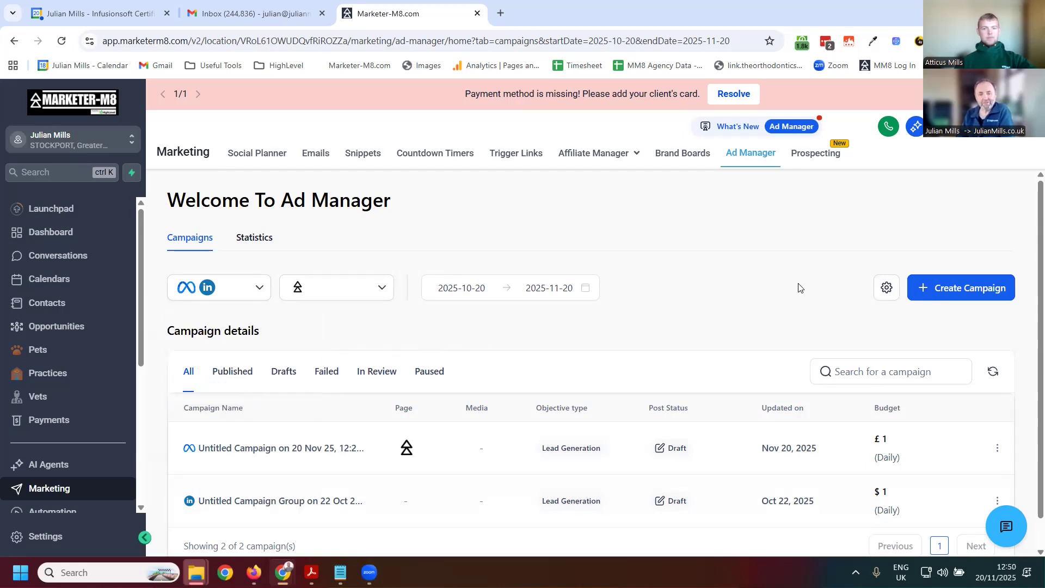
left_click(887, 293)
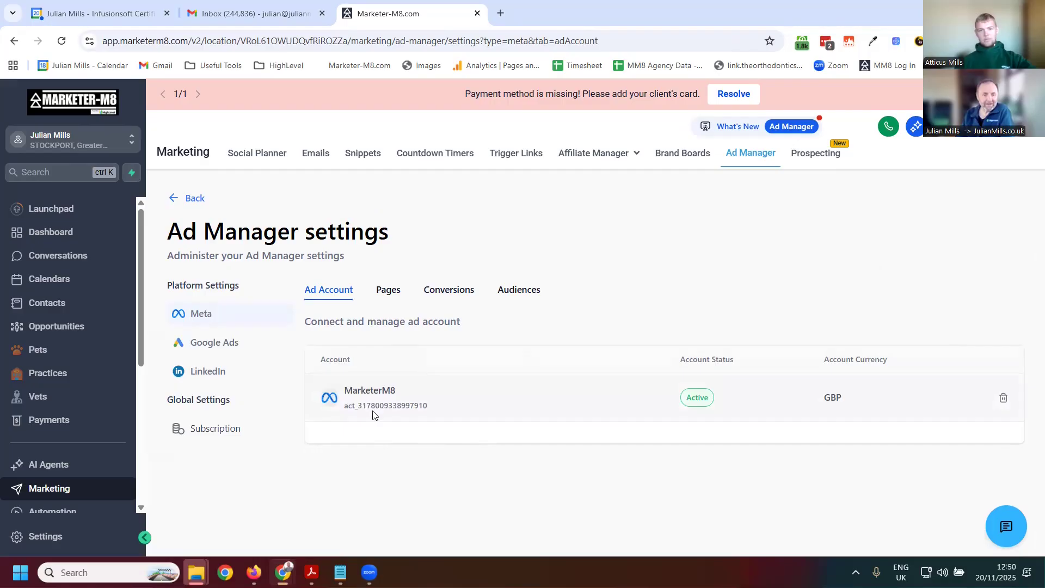
left_click(209, 369)
left_click(225, 344)
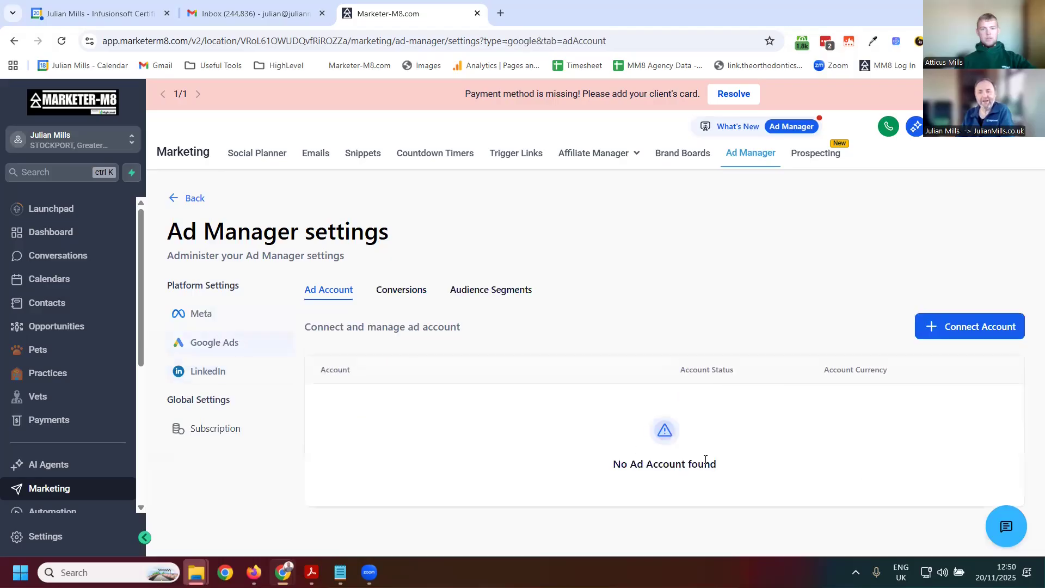
Step: Connect the owner's Google Ad account to Ad Manager
left_click(958, 329)
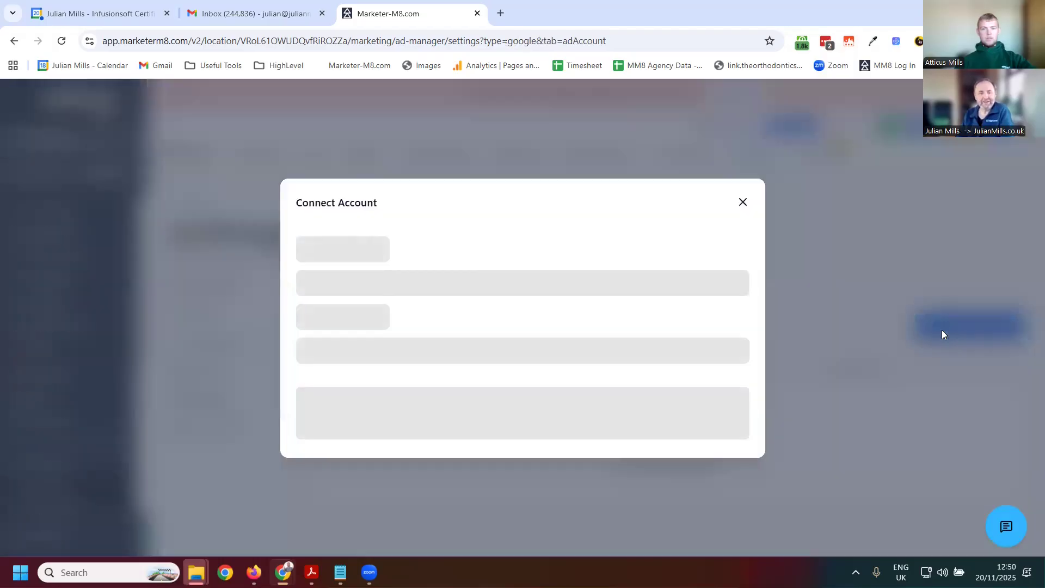
left_click(410, 332)
left_click(343, 364)
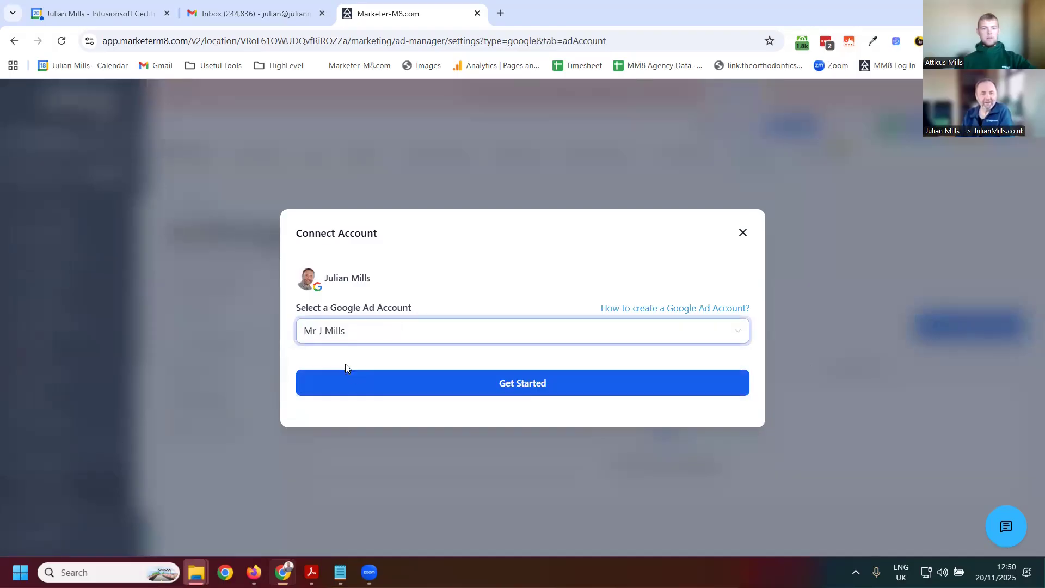
left_click(529, 395)
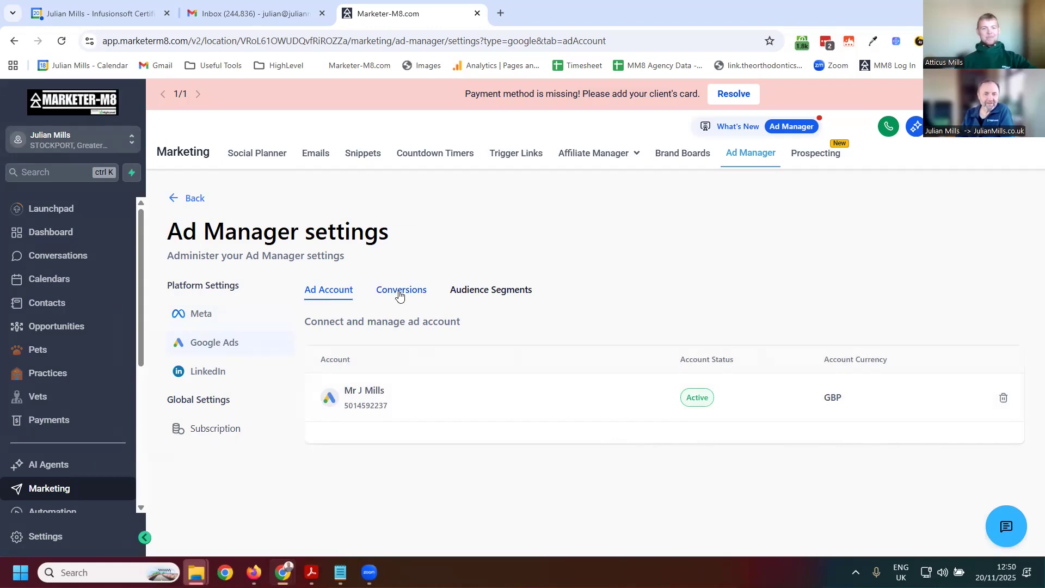
Step: Return to the Ad Manager campaign list and add Google to the platform filter
left_click(185, 198)
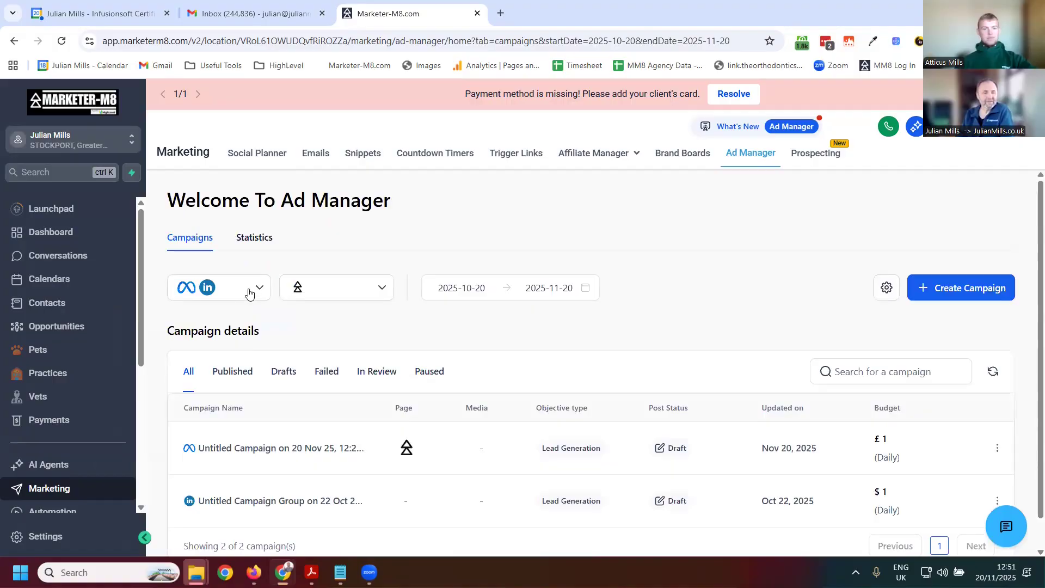
left_click(249, 292)
left_click(202, 371)
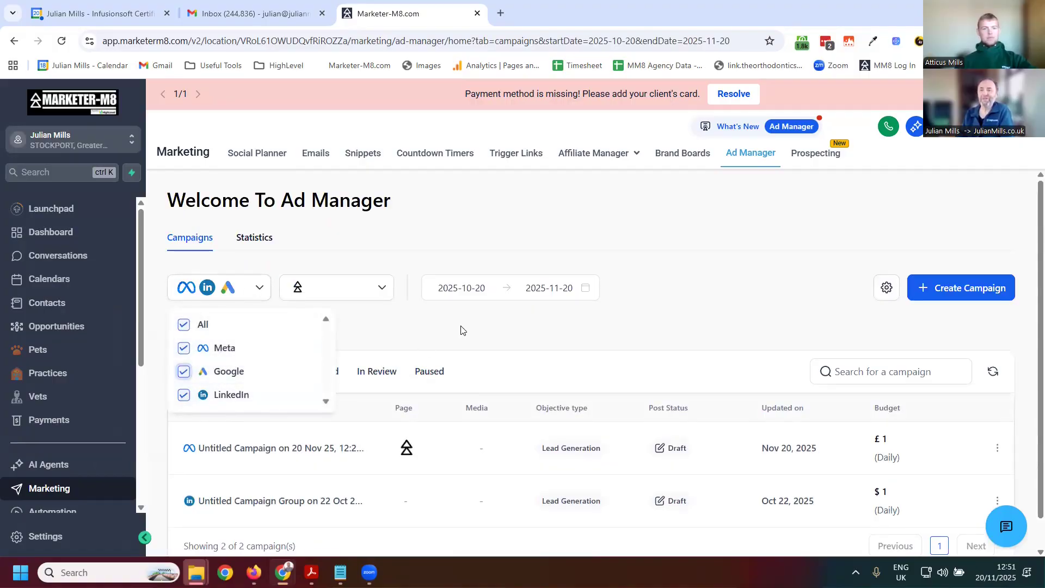
left_click(702, 304)
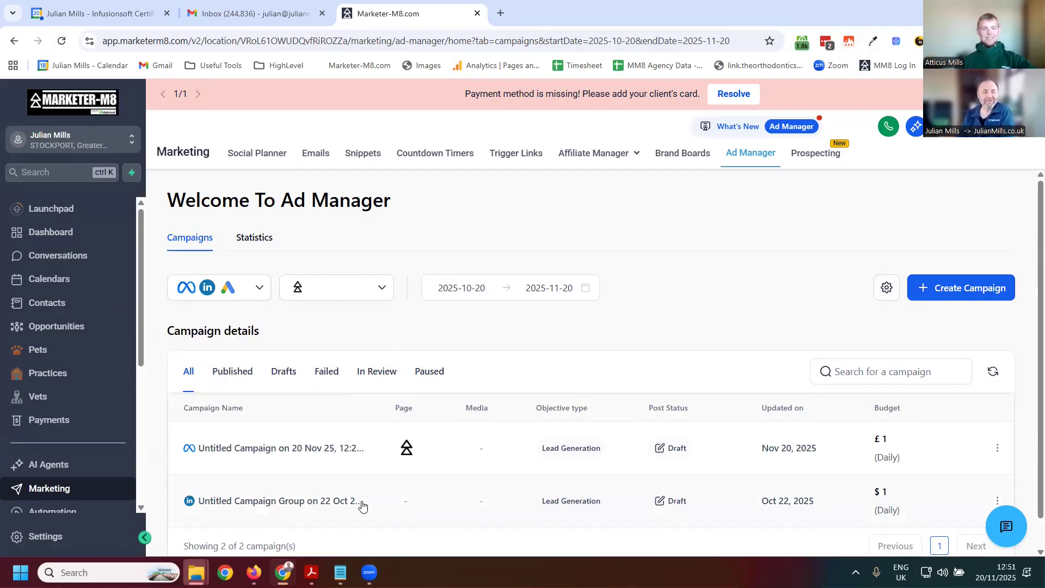
scroll(362, 504, "down", 1)
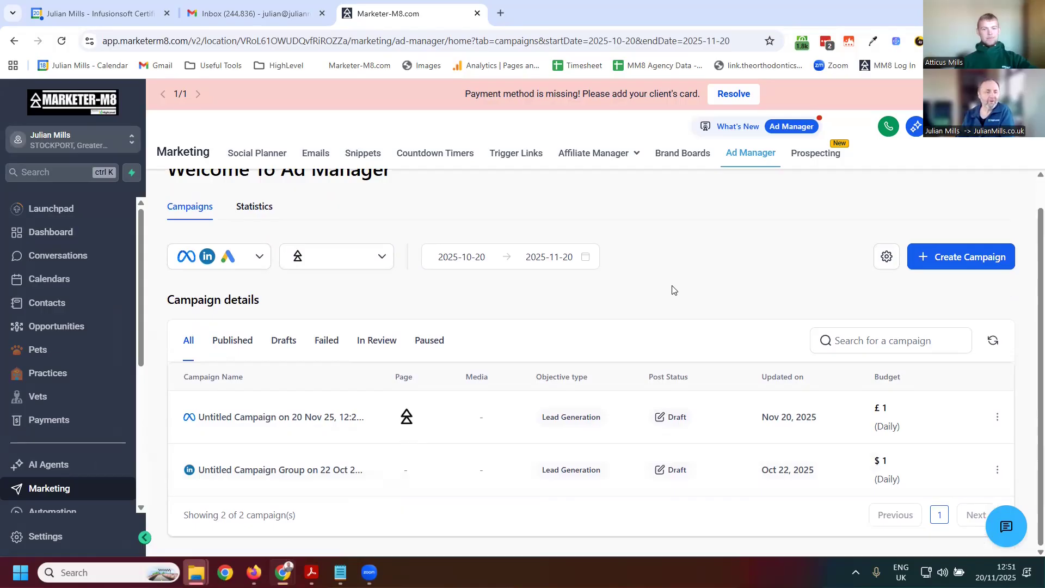
scroll(226, 303, "up", 1)
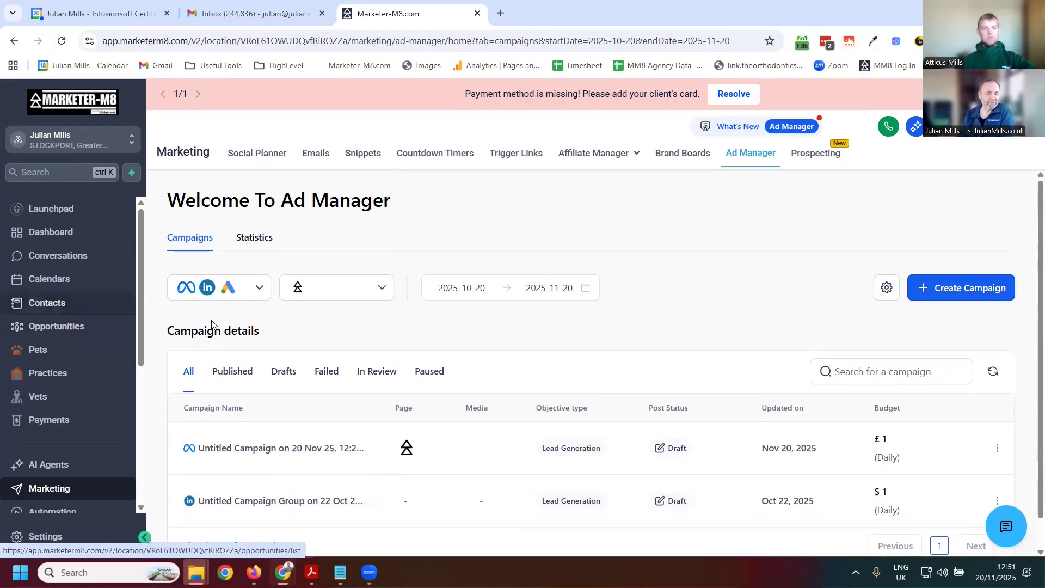
Step: Open the Integrations settings and check the connection state of the Google accounts
scroll(43, 354, "down", 5)
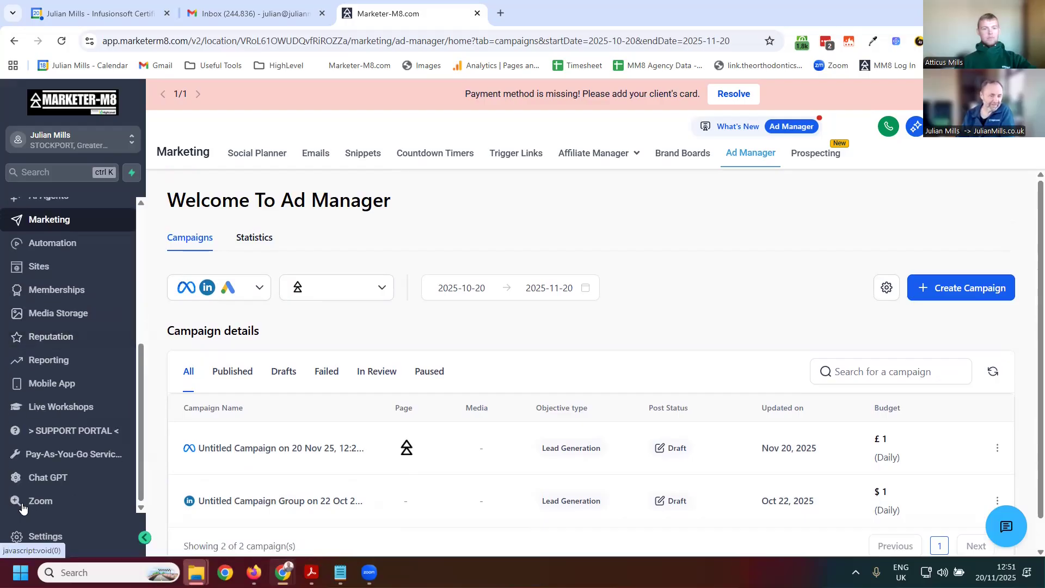
left_click(39, 536)
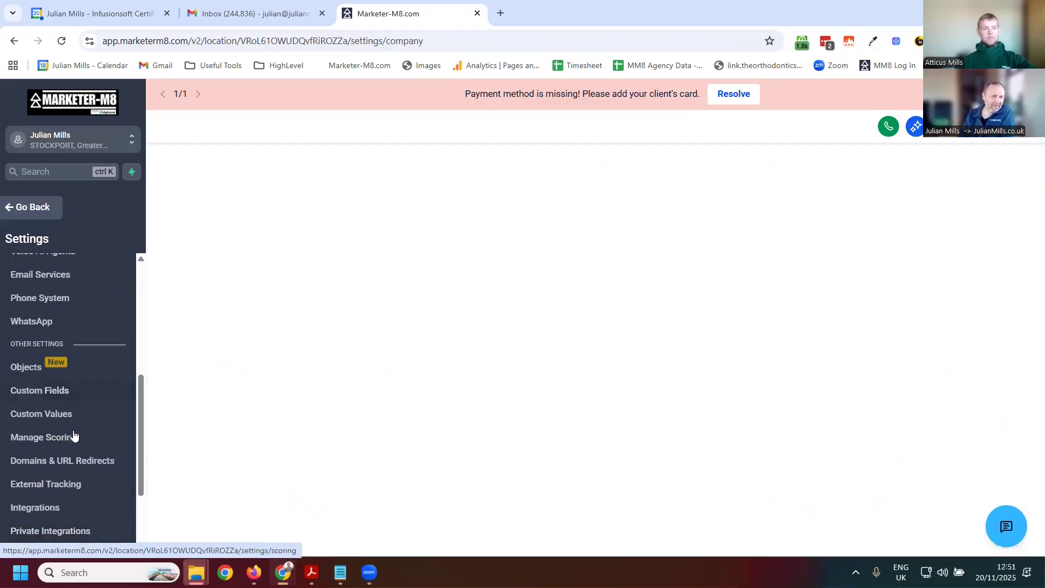
scroll(77, 451, "down", 3)
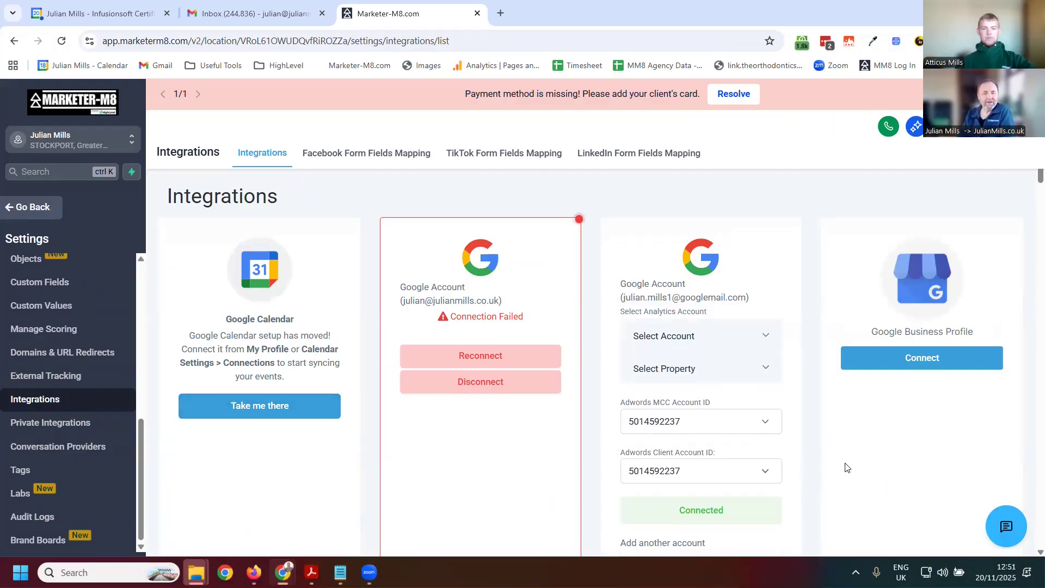
scroll(849, 463, "down", 3)
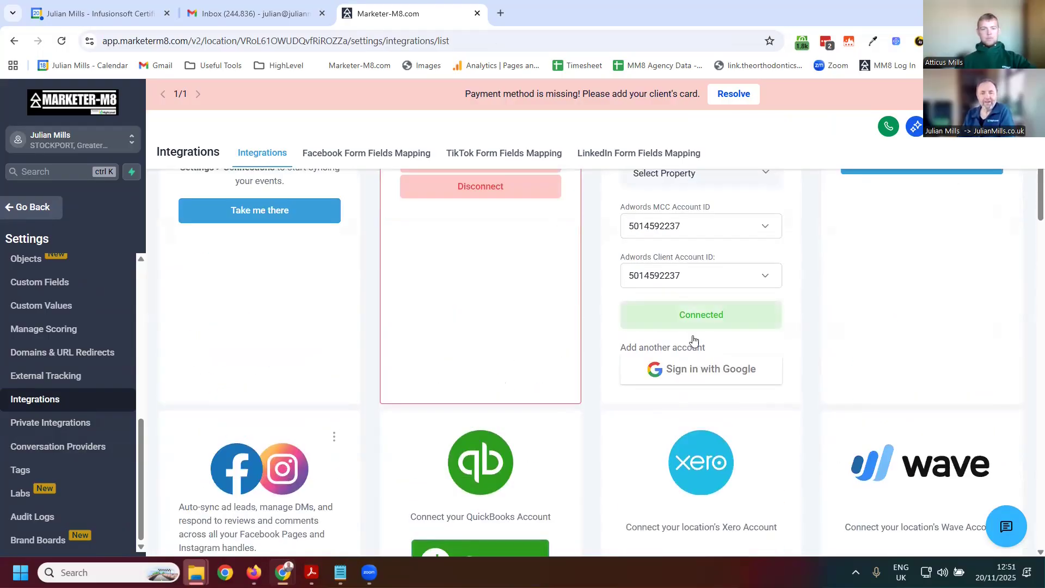
scroll(691, 341, "up", 3)
Step: Examine the Facebook and Instagram connection and the remaining integrations, including LinkedIn
scroll(799, 429, "down", 8)
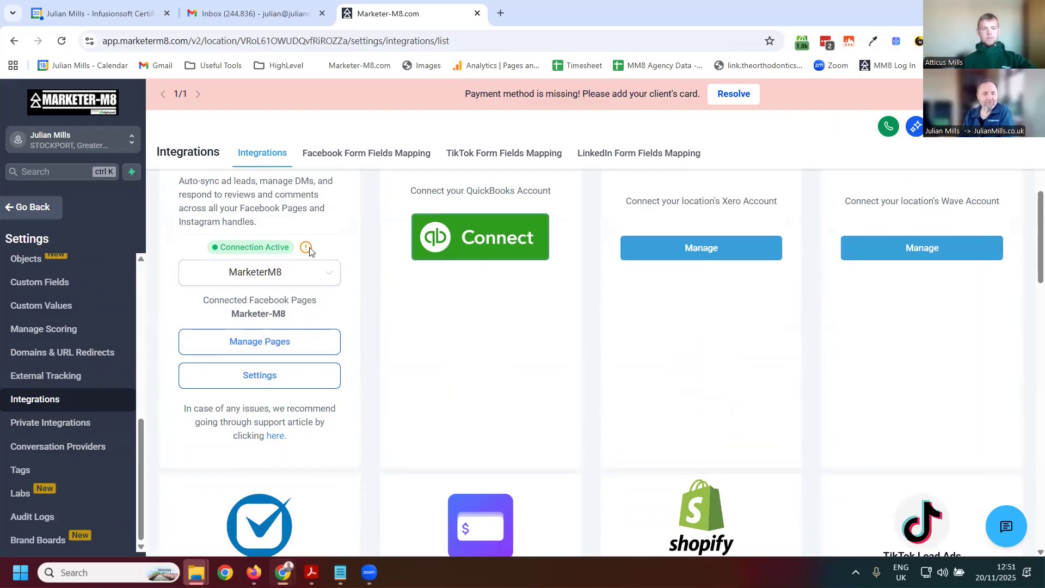
mouse_move(308, 249)
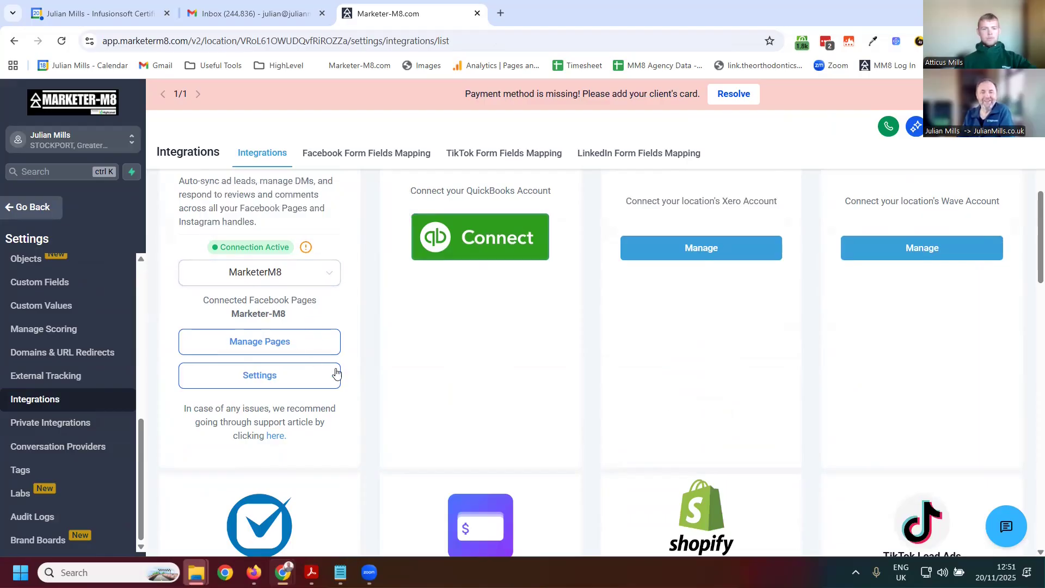
scroll(277, 398, "up", 8)
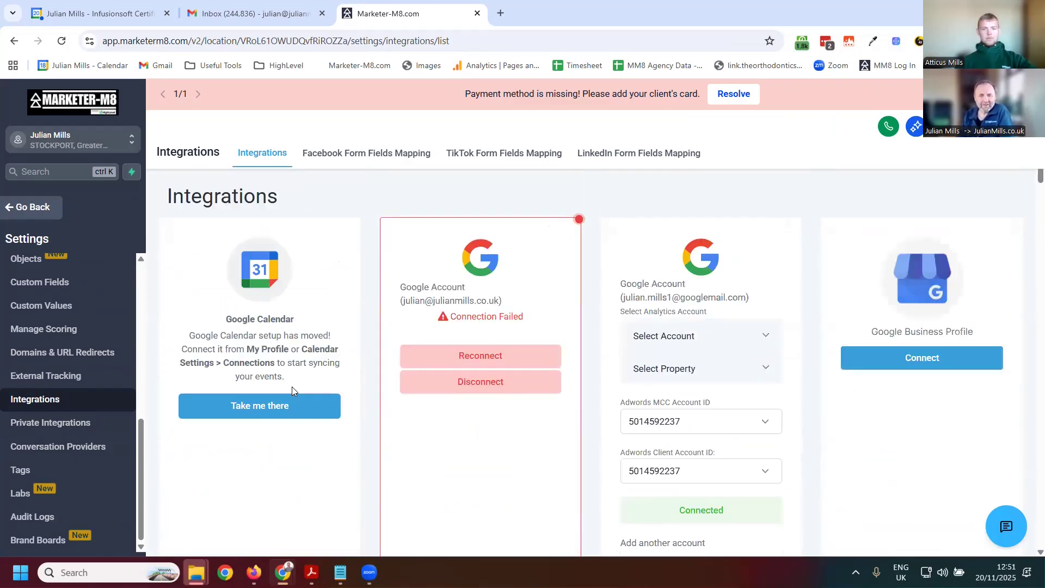
scroll(292, 387, "down", 10)
scroll(293, 387, "down", 6)
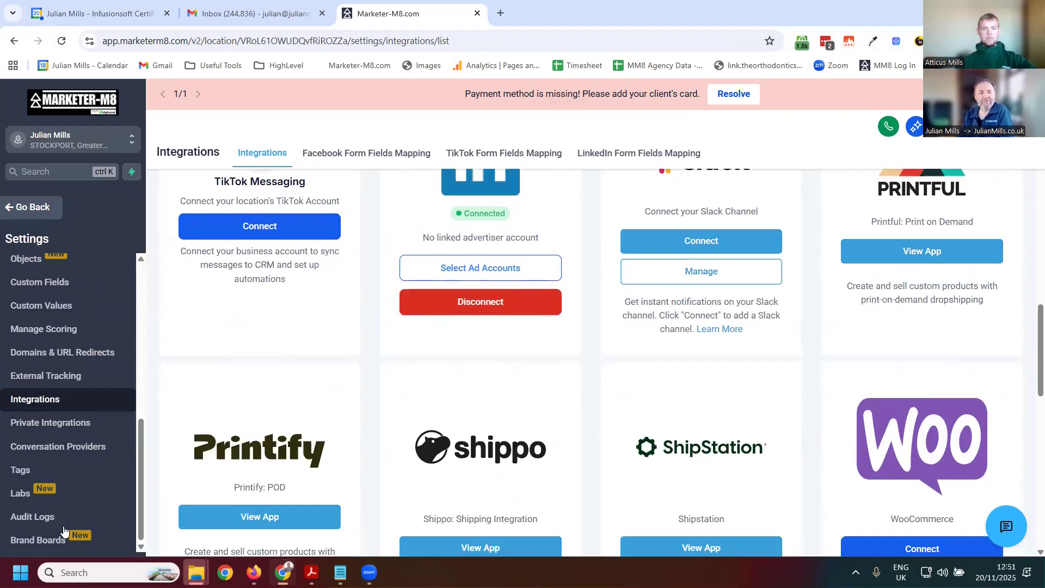
scroll(451, 362, "up", 4)
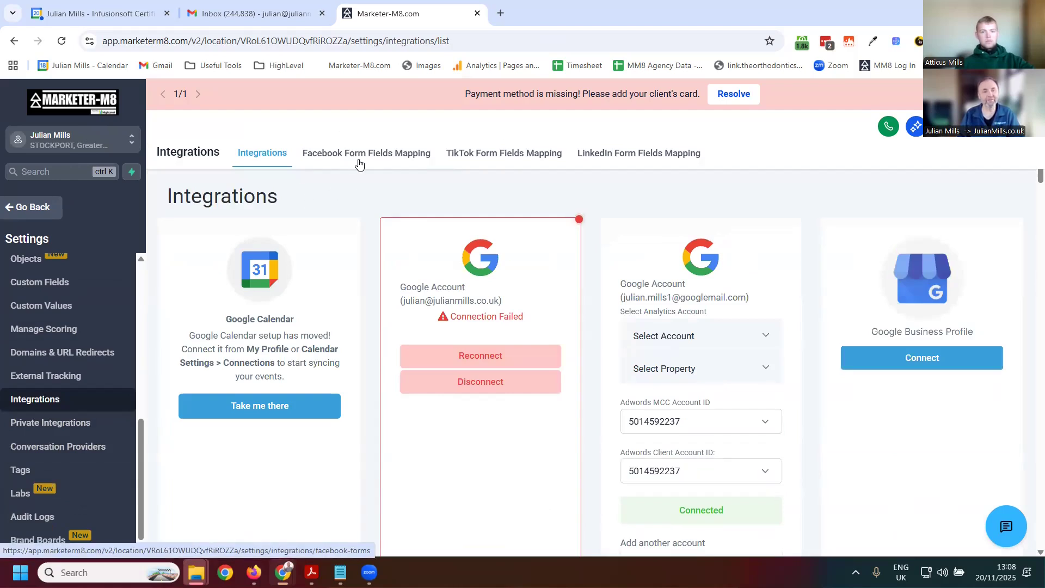
Step: View the form fields mapping pages for TikTok, LinkedIn and Facebook
left_click(496, 154)
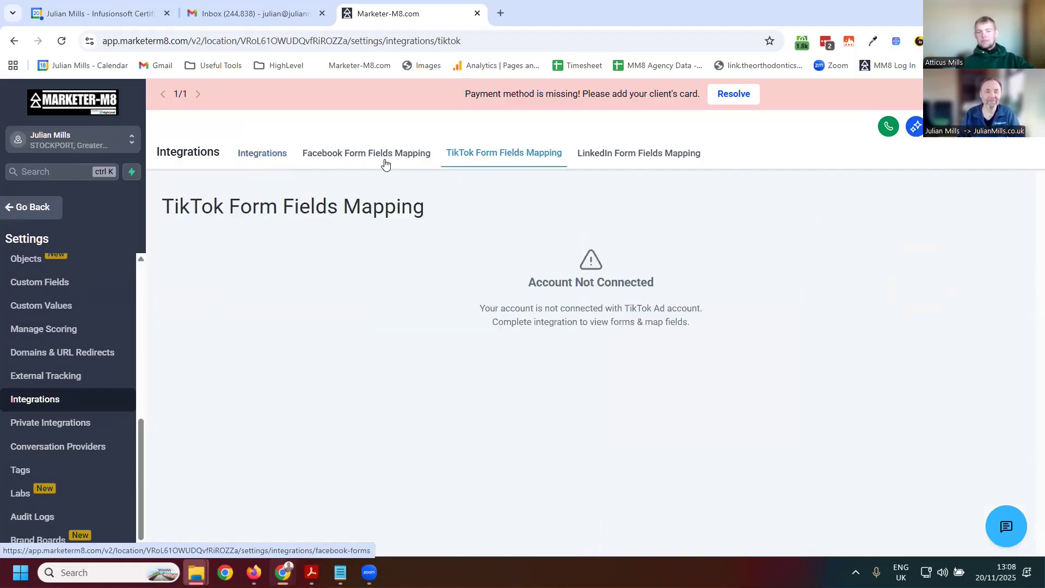
left_click(646, 161)
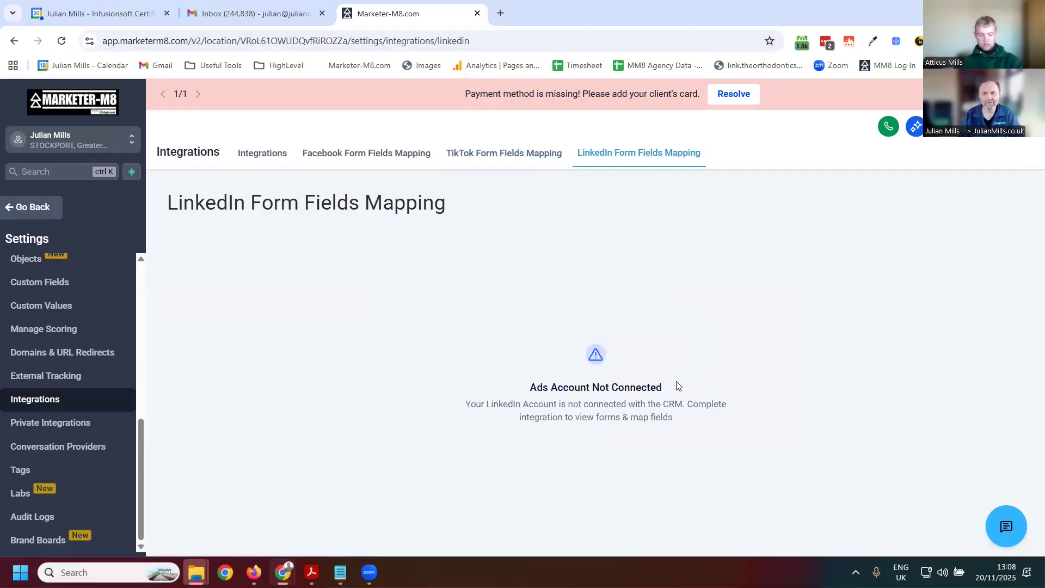
left_click(347, 154)
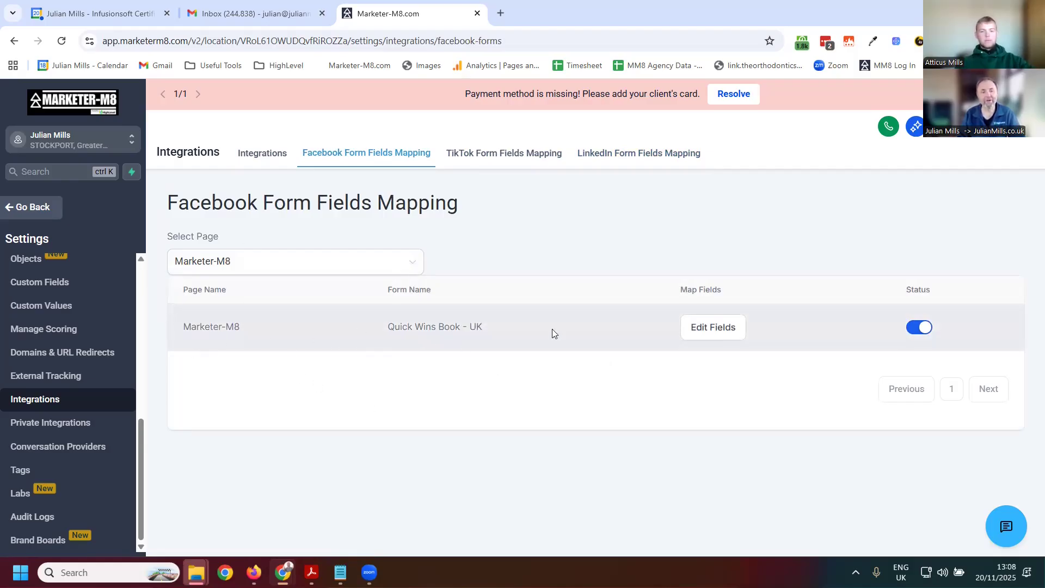
Step: Inspect how the Quick Wins Book - UK form's fields are mapped to the CRM fields
left_click(714, 336)
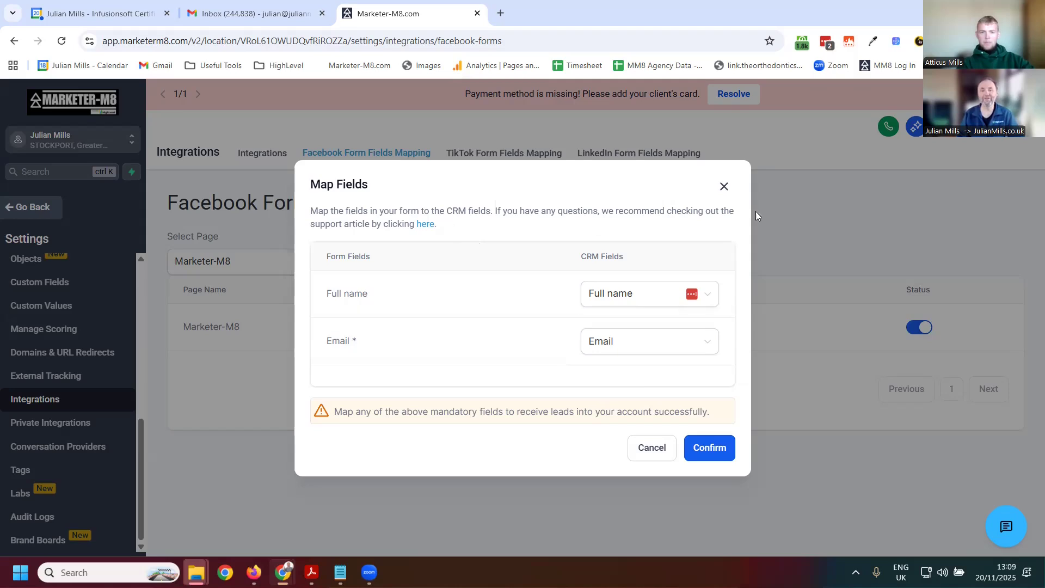
left_click(296, 111)
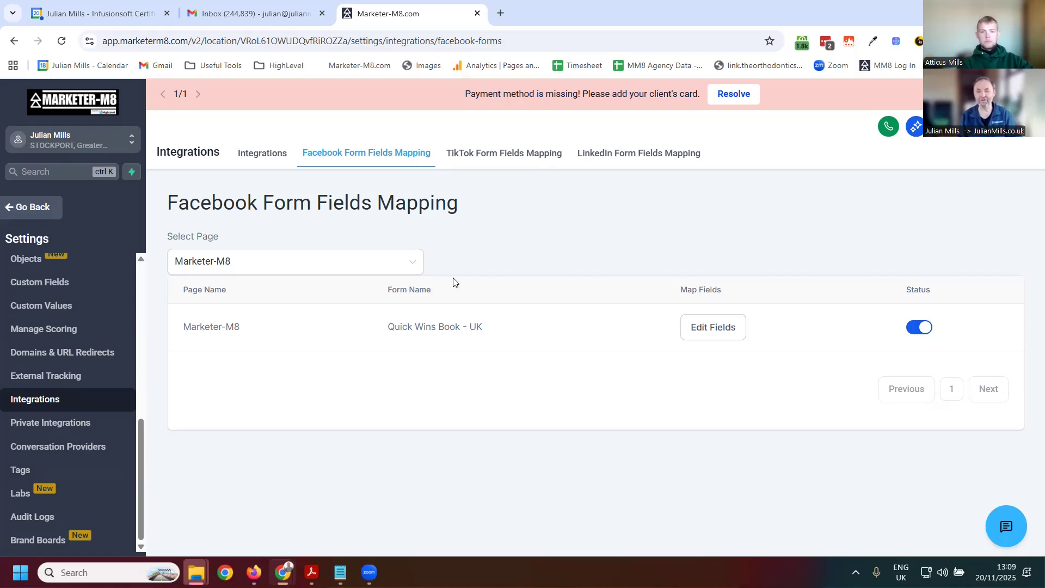
left_click(720, 332)
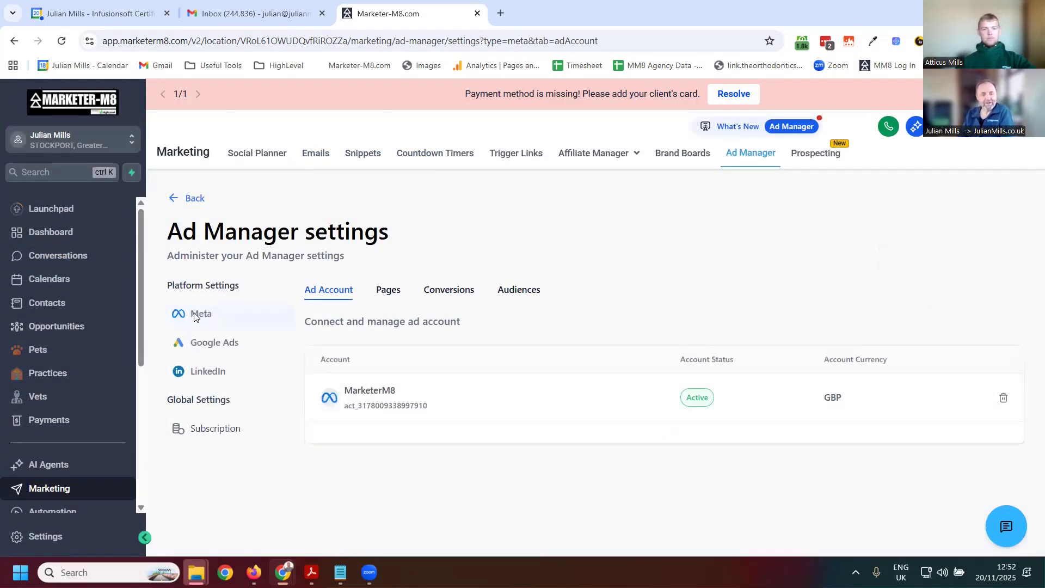
Step: Check the Google Ads account in the Ad Manager settings and the platform filter on the campaign list
left_click(204, 345)
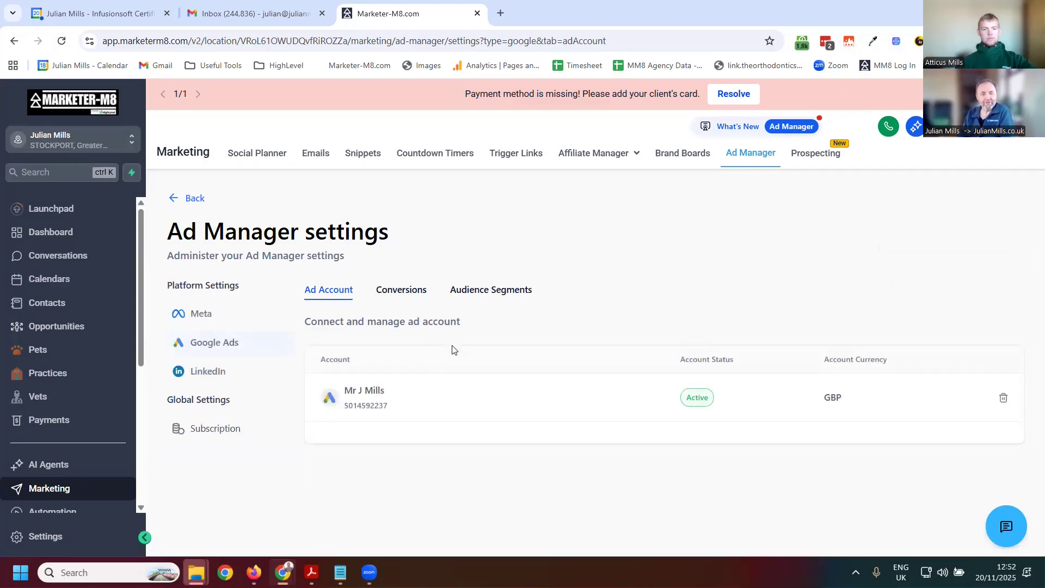
left_click(190, 199)
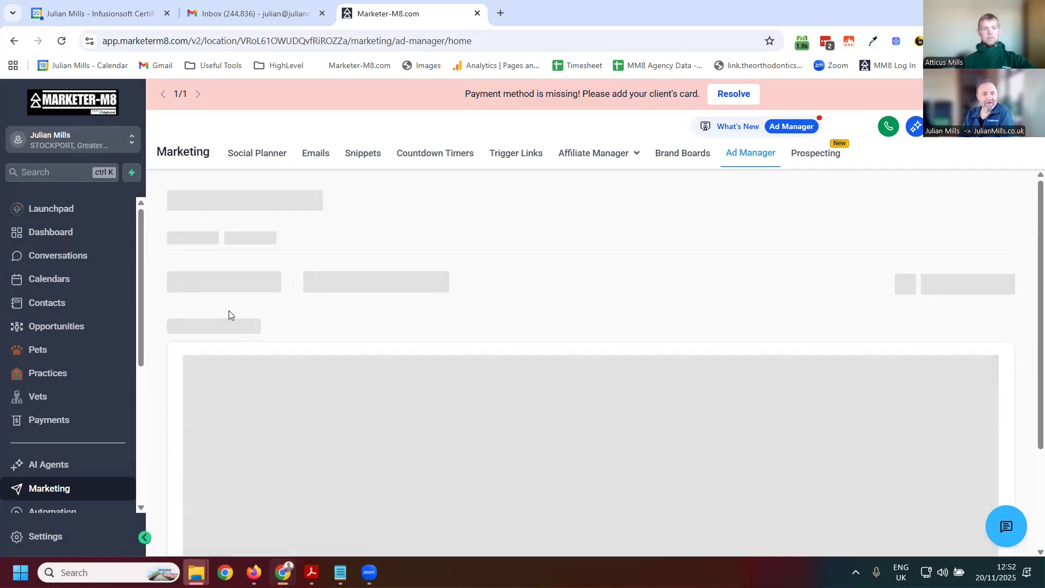
left_click(260, 288)
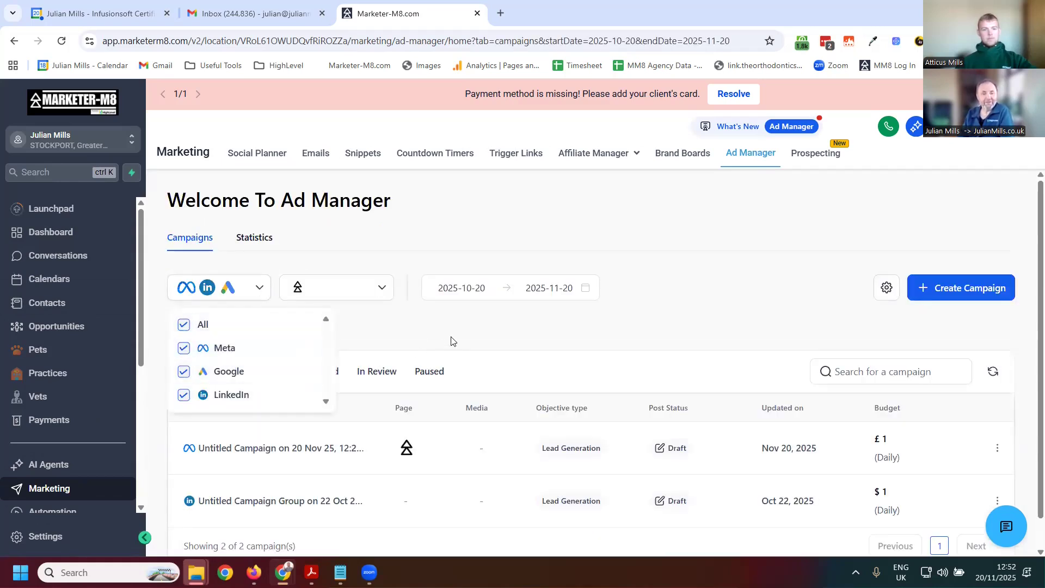
left_click(449, 353)
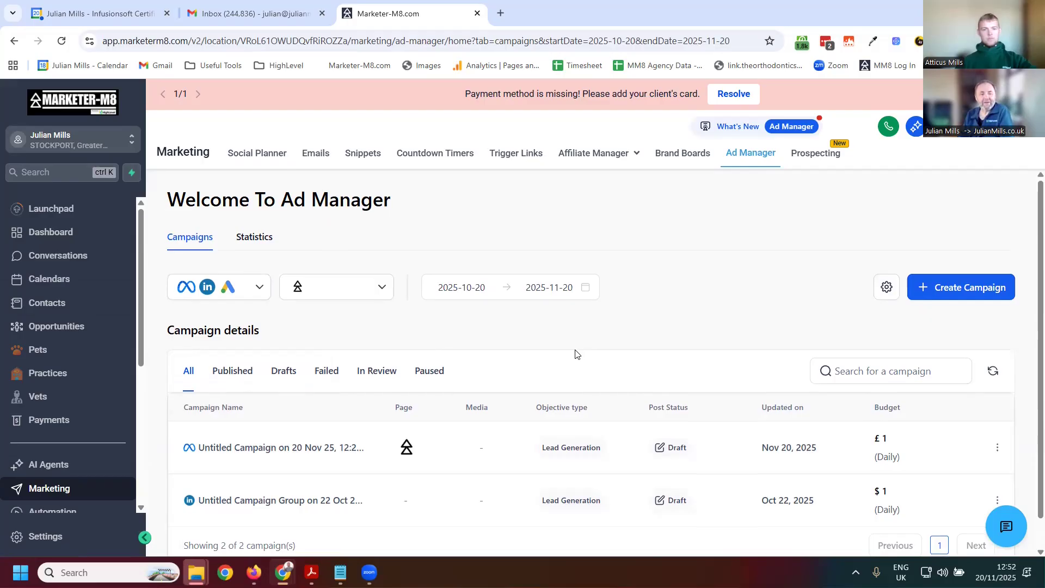
Step: Create a new Meta ad campaign with the Start from Scratch option
scroll(576, 352, "down", 1)
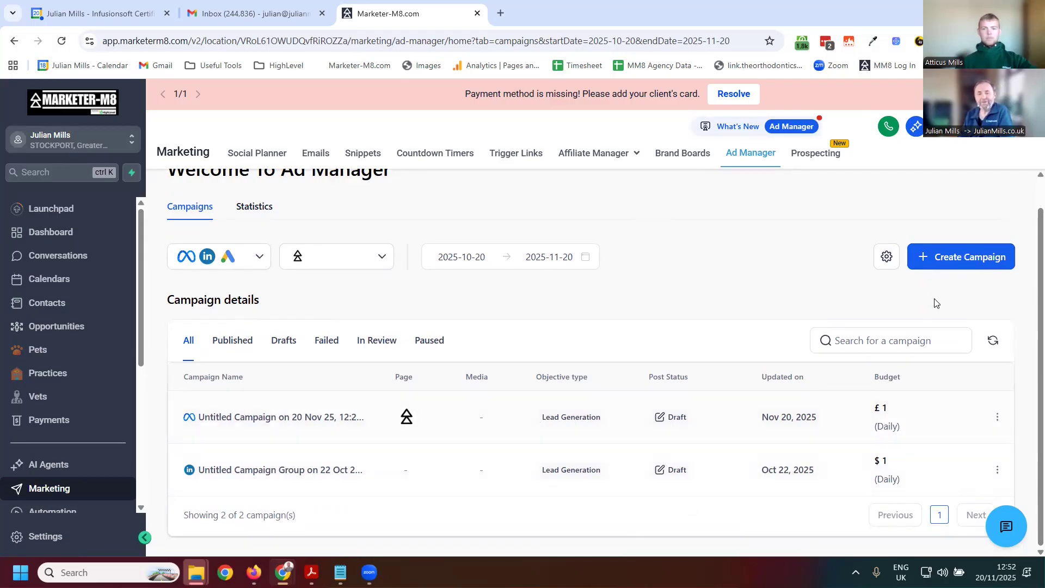
left_click(958, 257)
left_click(443, 344)
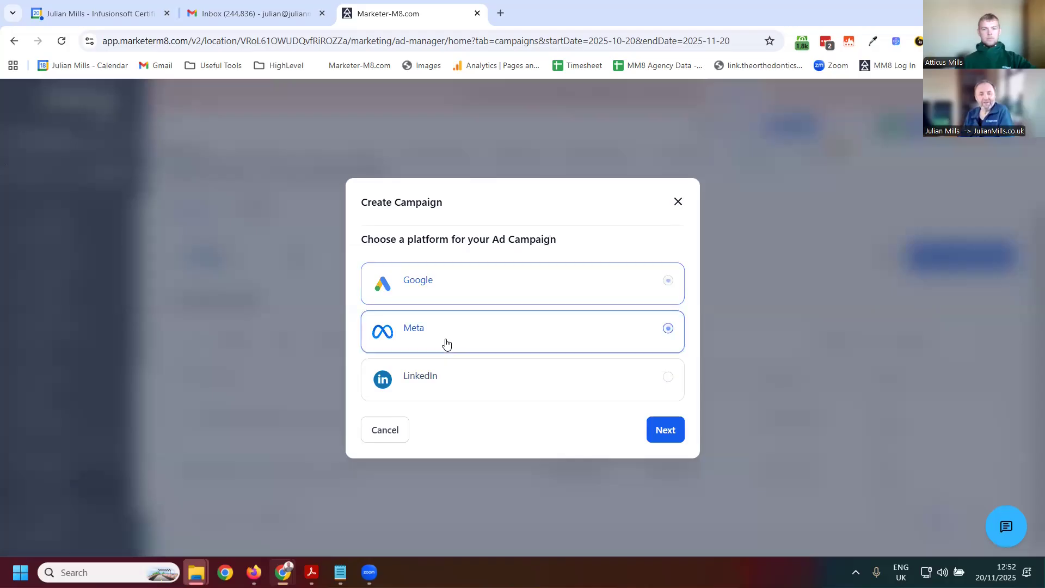
left_click(666, 433)
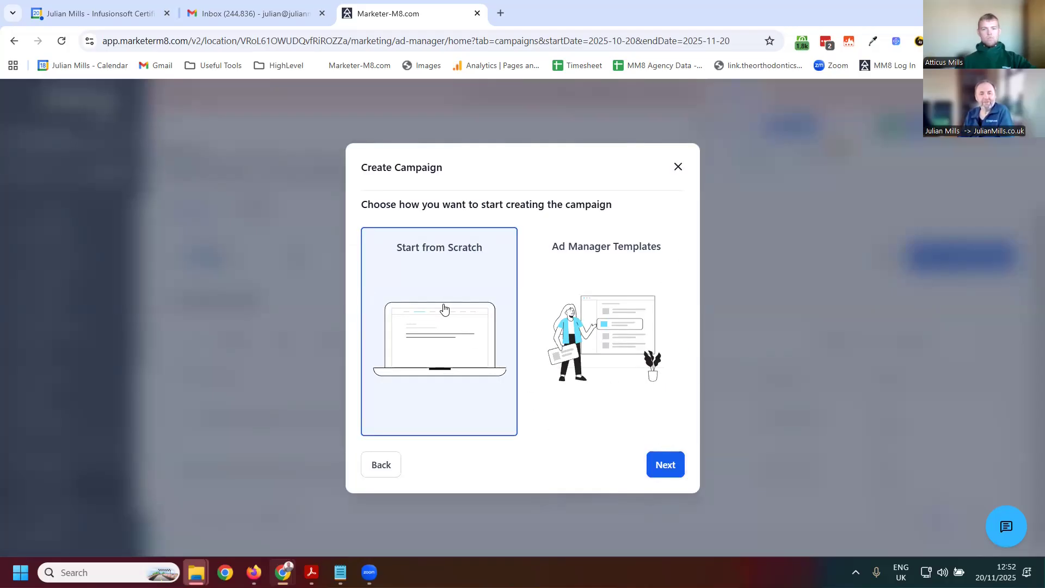
left_click(676, 468)
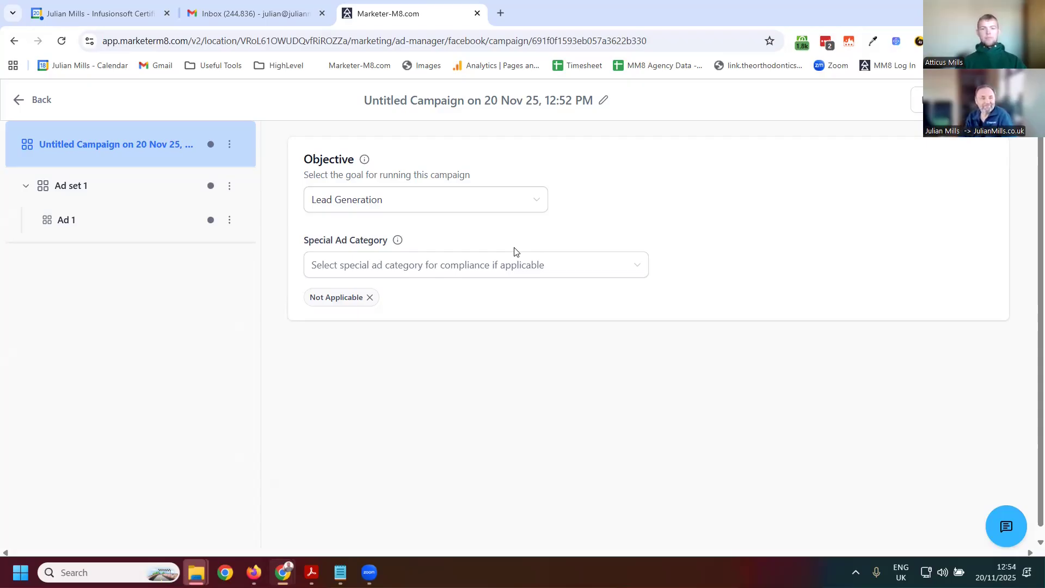
Step: Return to the campaign list and filter it to Meta campaigns only, excluding Google and LinkedIn
left_click(34, 104)
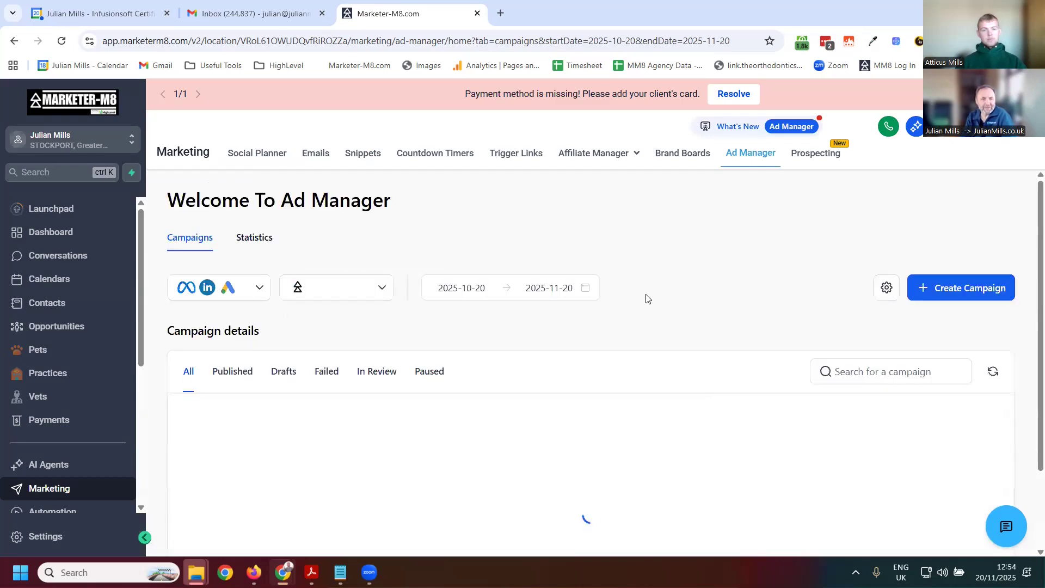
scroll(507, 342, "down", 2)
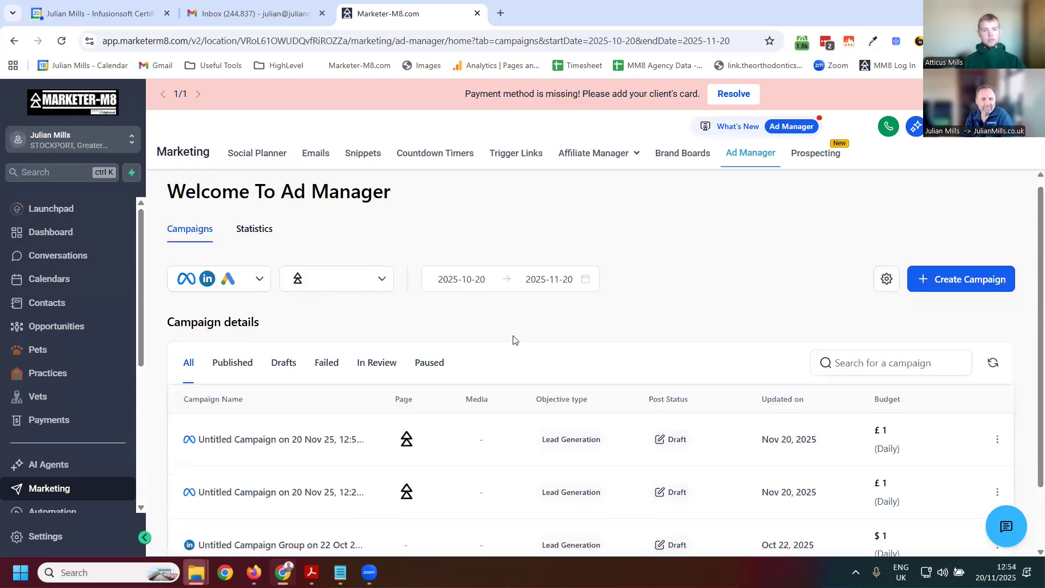
left_click(261, 205)
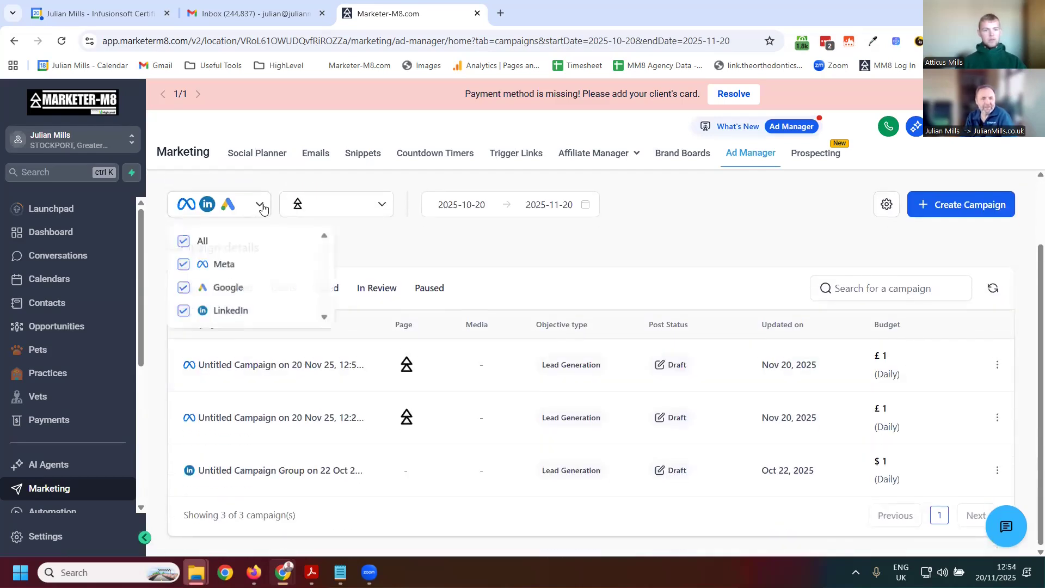
left_click(184, 288)
left_click(184, 311)
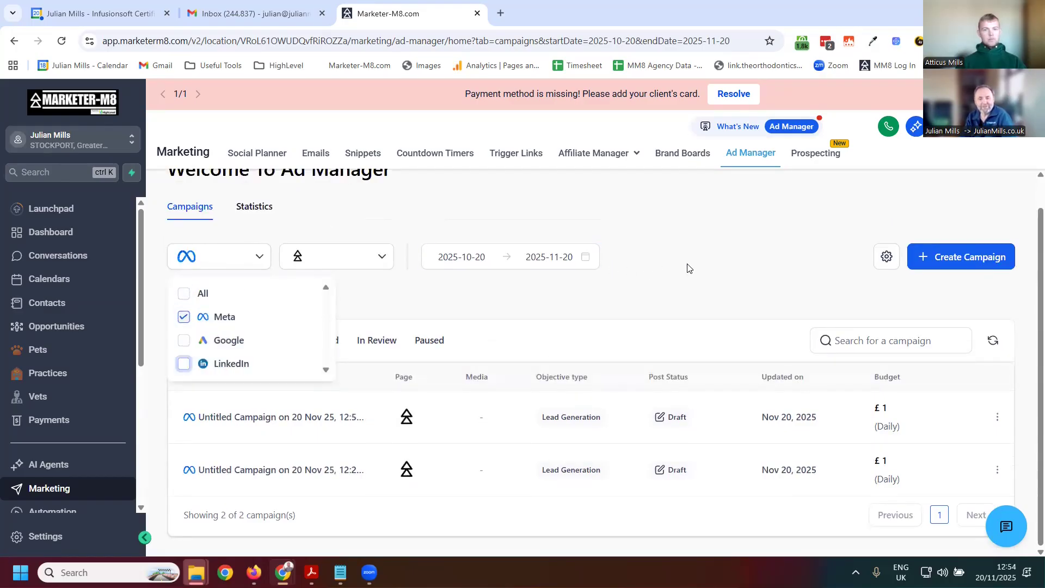
left_click(687, 268)
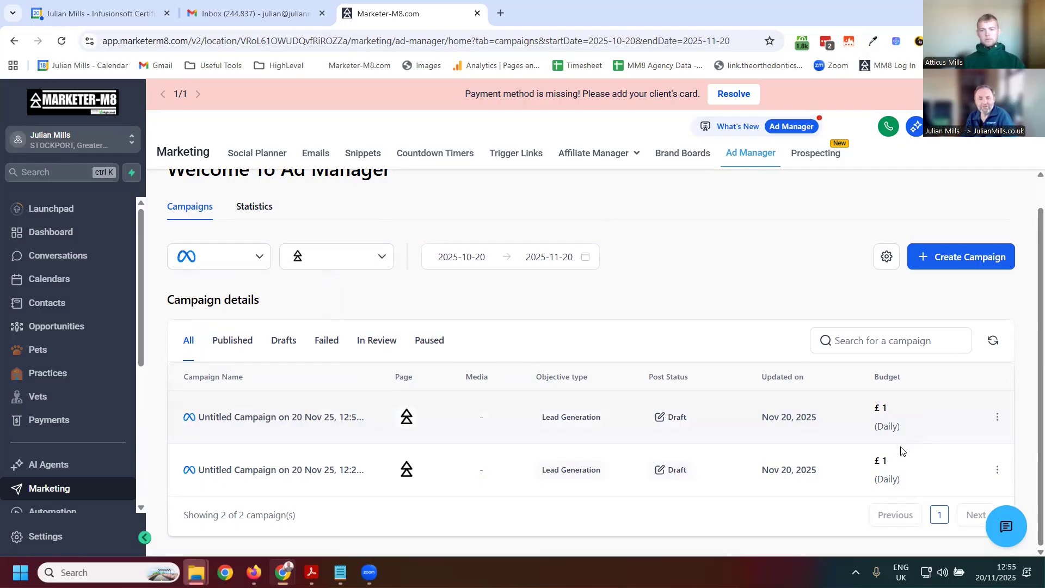
Step: Reopen the newest untitled Meta draft campaign, created at 12:52 PM, and rename it "Bathroom taps"
left_click(999, 418)
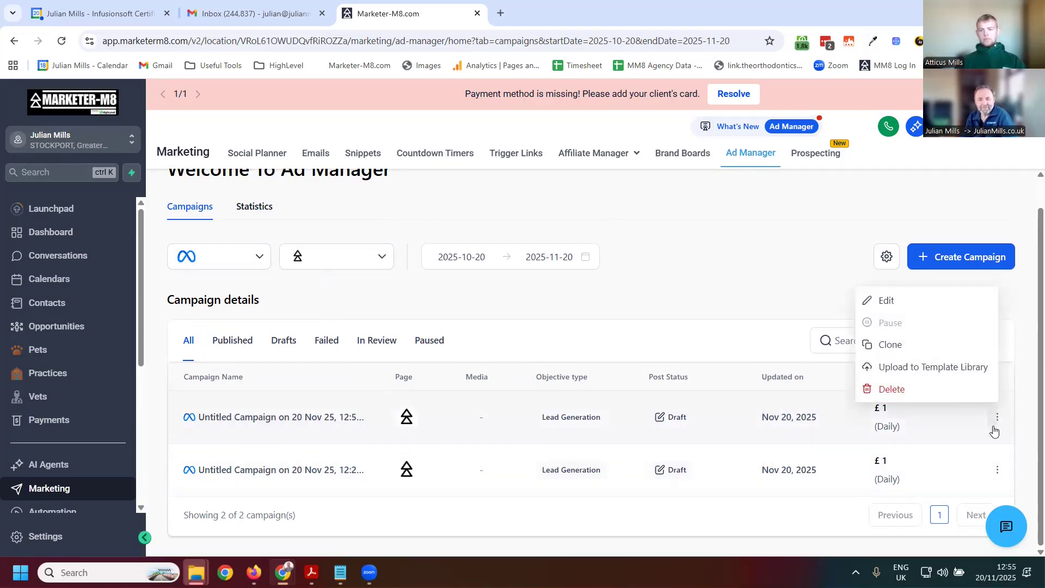
left_click(956, 455)
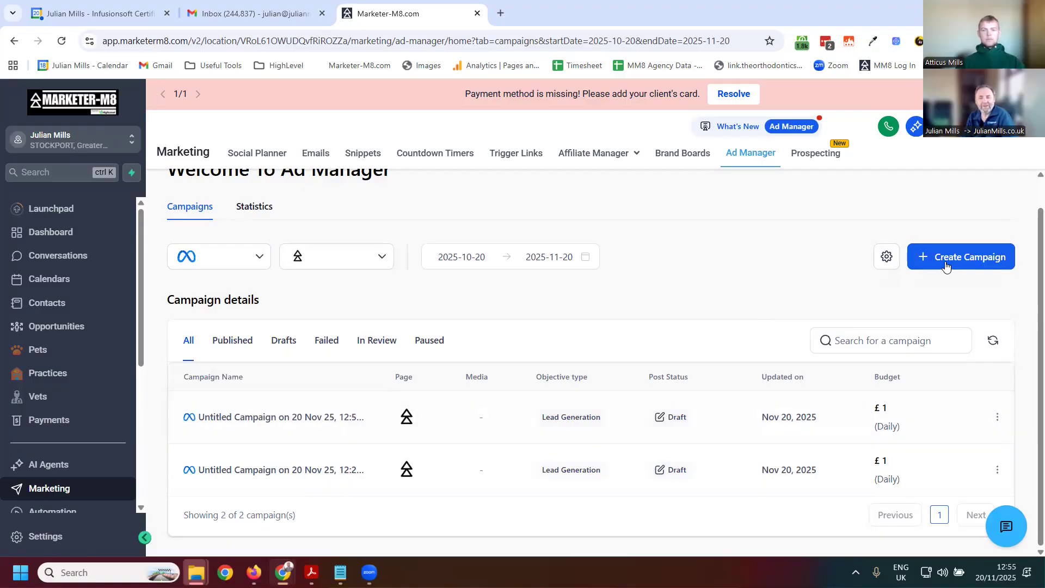
left_click(296, 417)
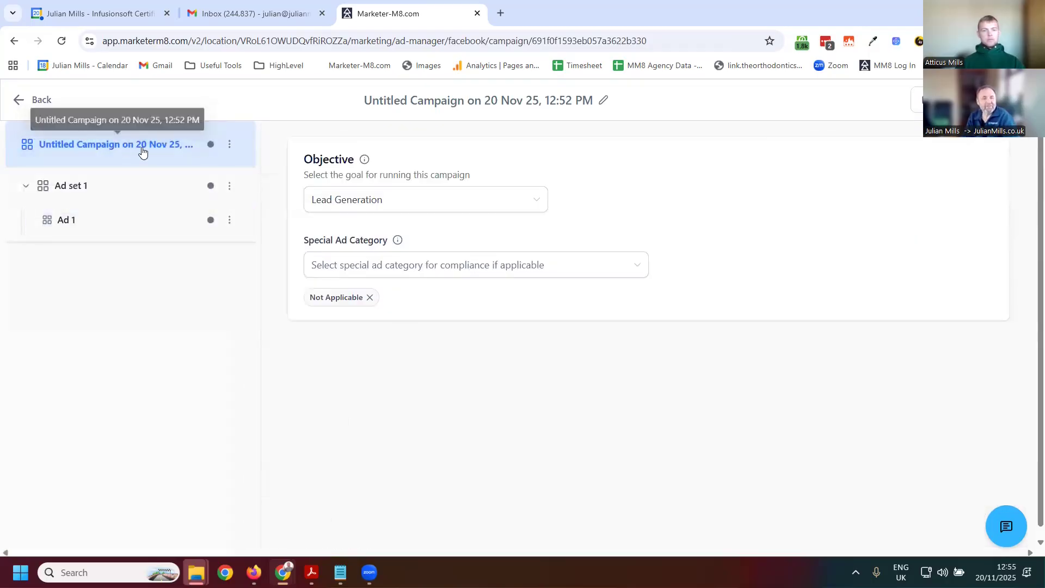
left_click(228, 155)
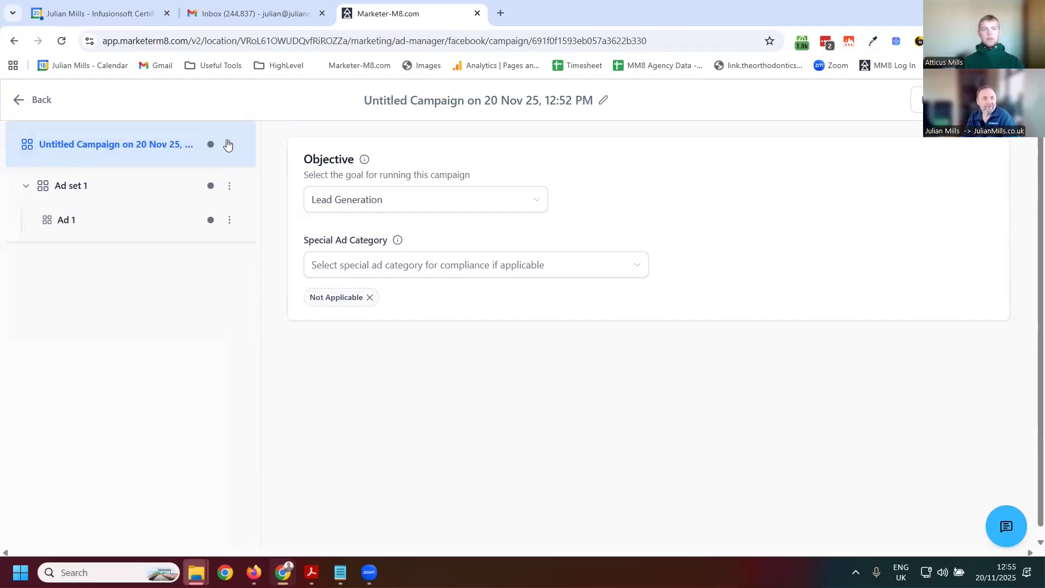
mouse_move(228, 143)
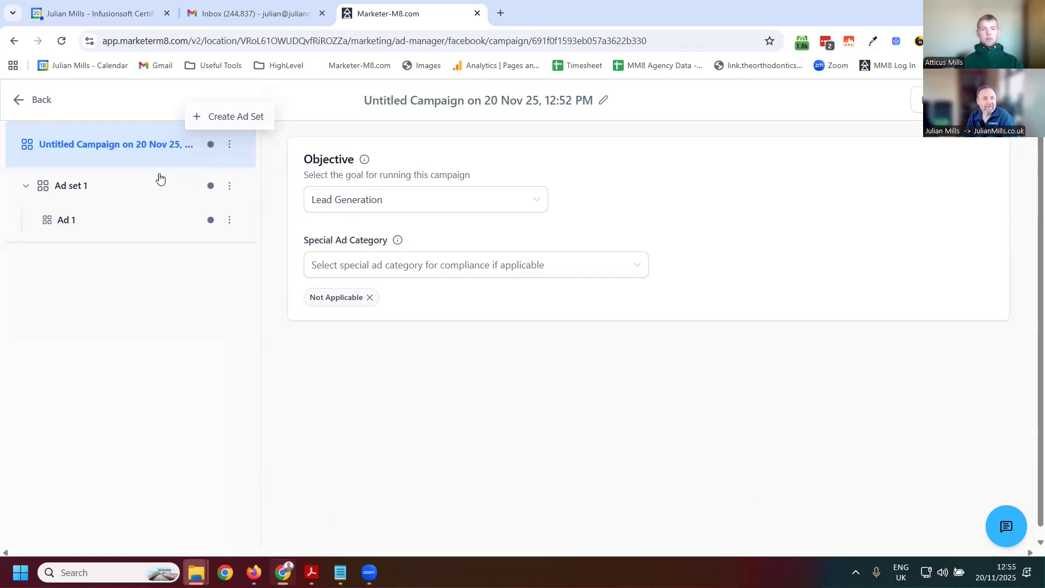
double_click(61, 145)
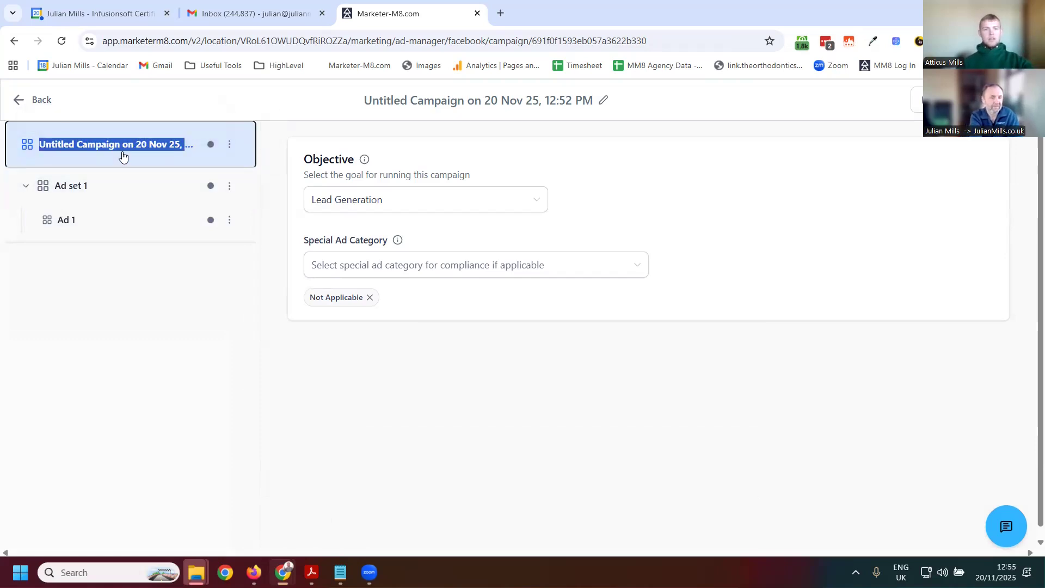
left_click(551, 101)
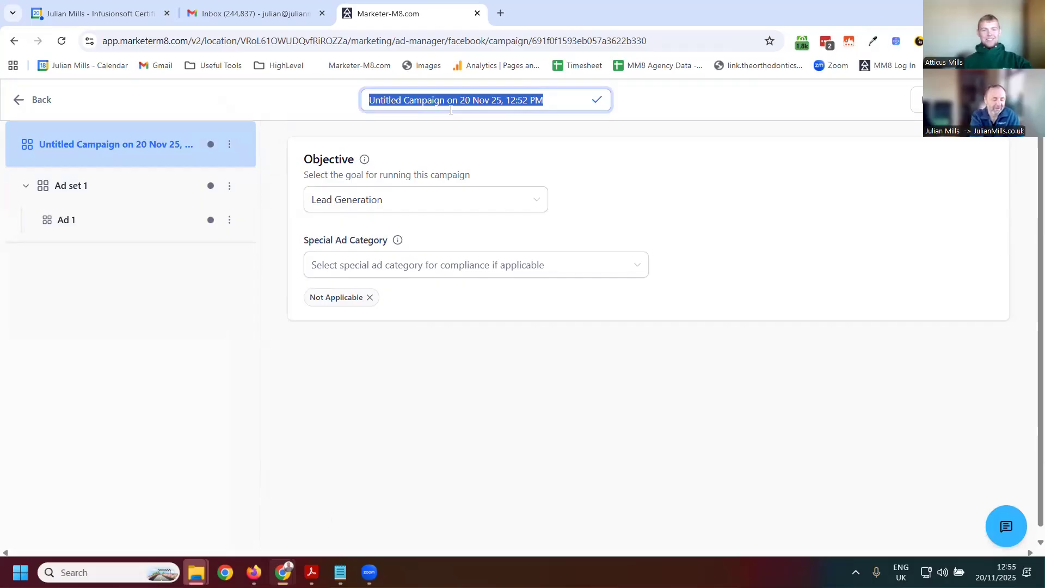
type("Bathroom taps")
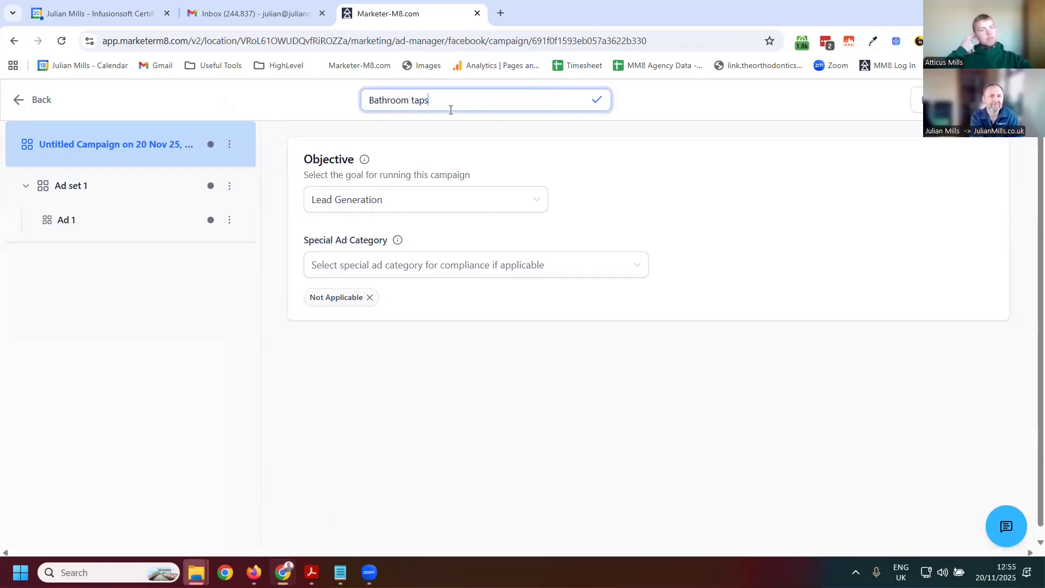
key("Return")
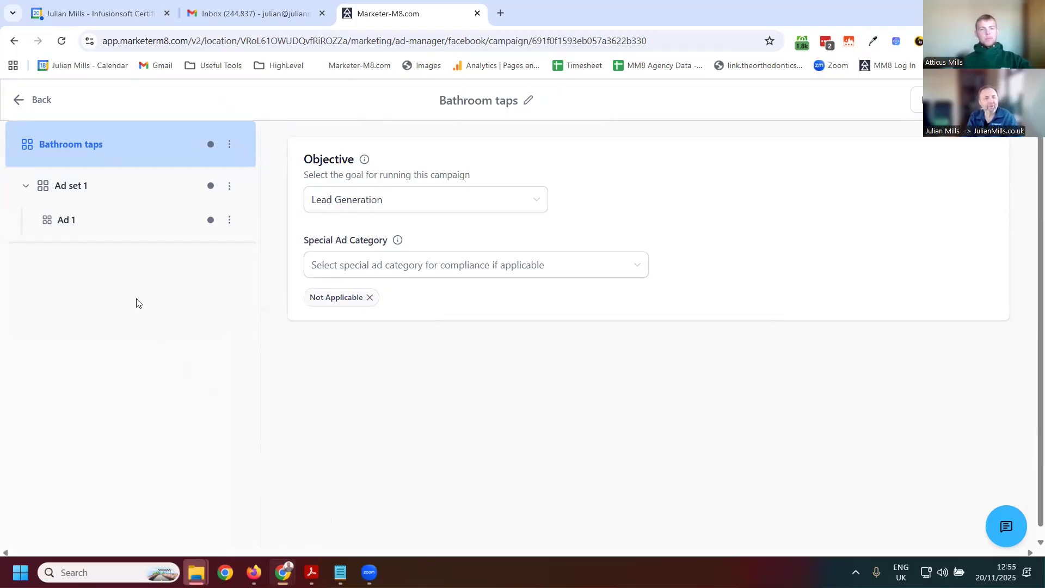
Step: Rename Ad set 1 in the Bathroom taps campaign as "England"
left_click(86, 194)
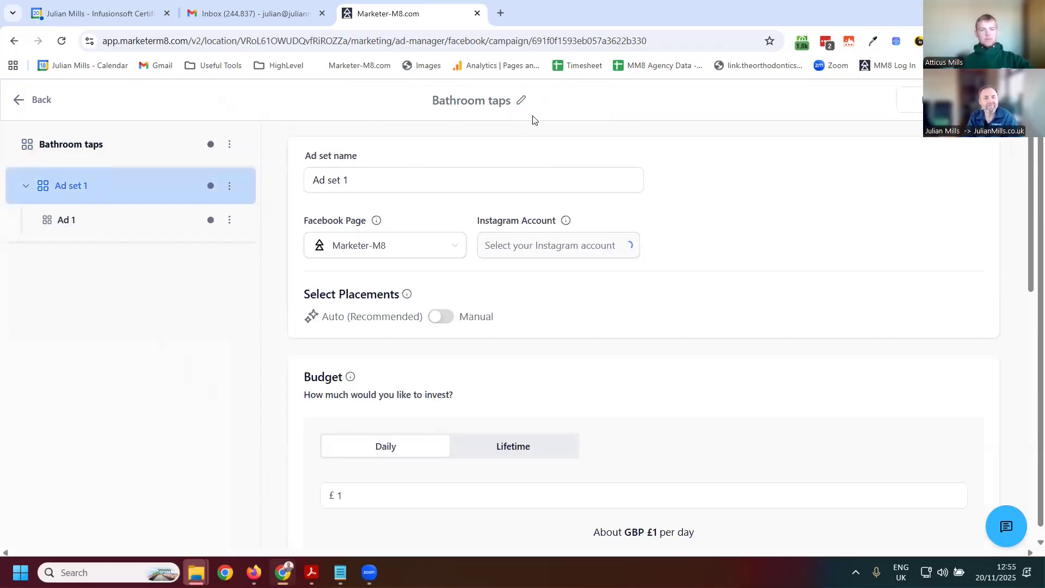
left_click(229, 185)
left_click(145, 192)
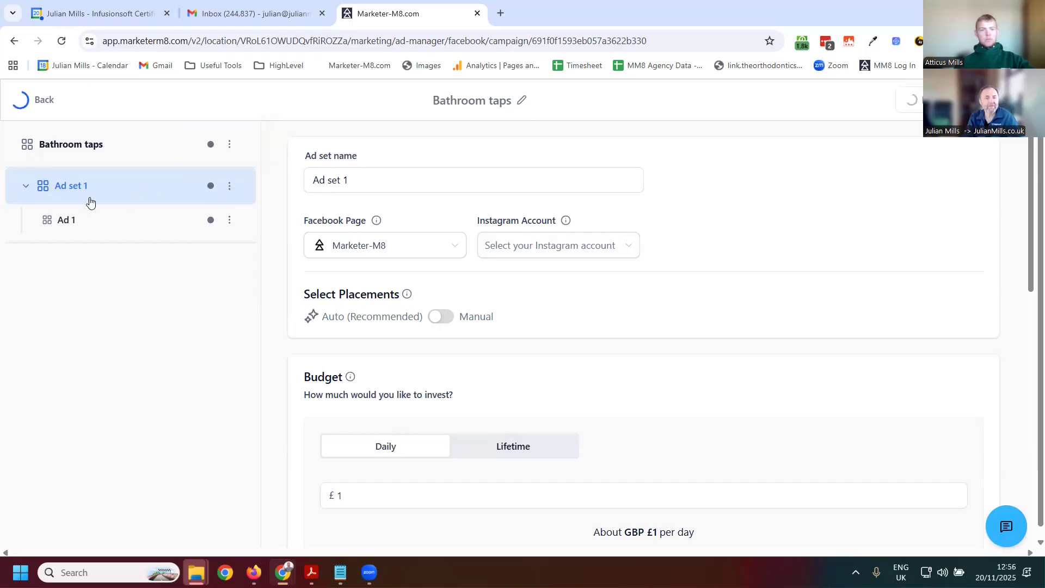
left_click_drag(381, 176, 281, 187)
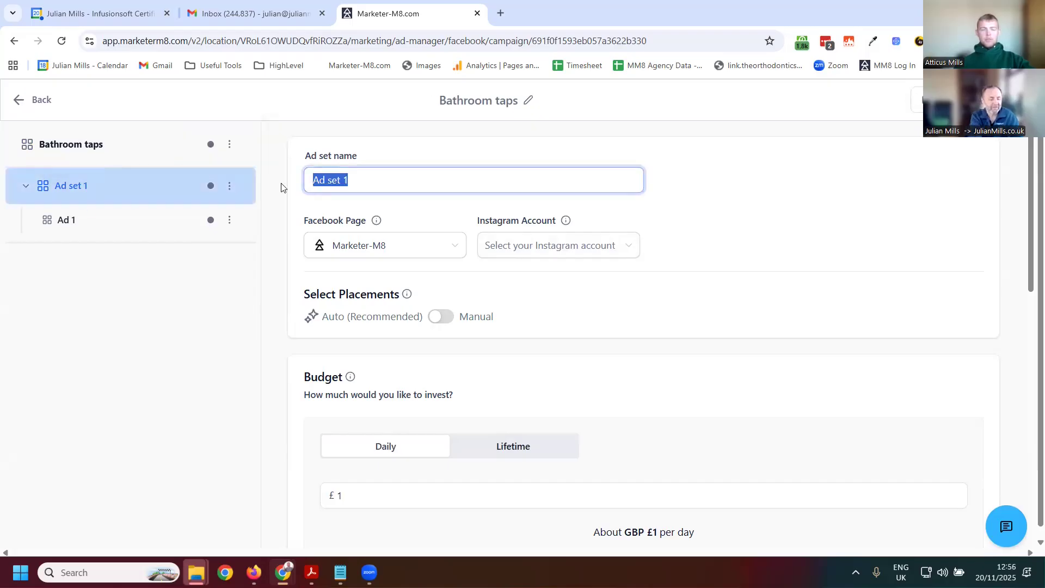
type("England")
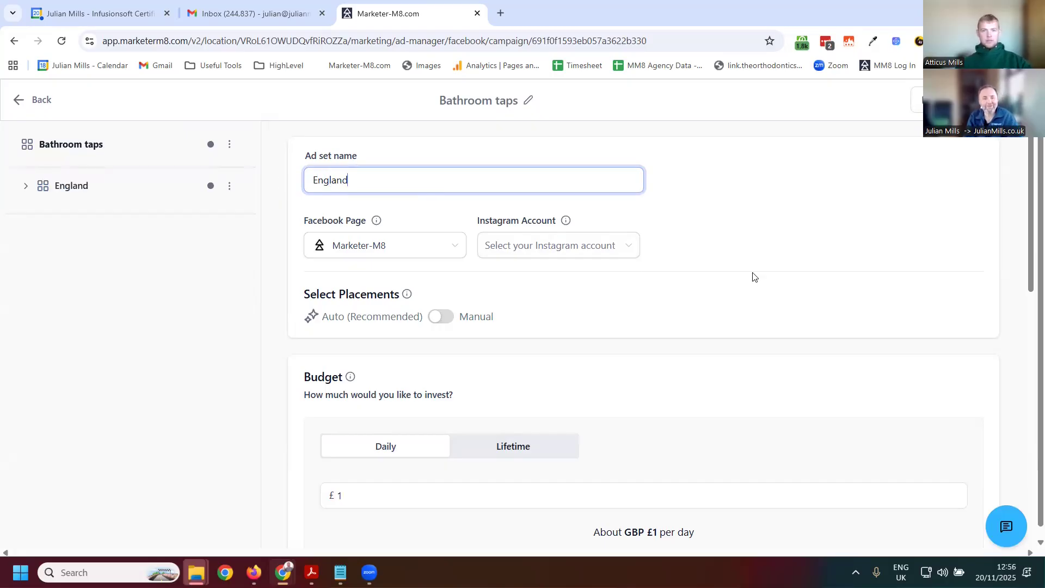
Step: Check which Instagram account options are available for the England ad set
left_click(708, 254)
left_click(574, 256)
left_click(627, 251)
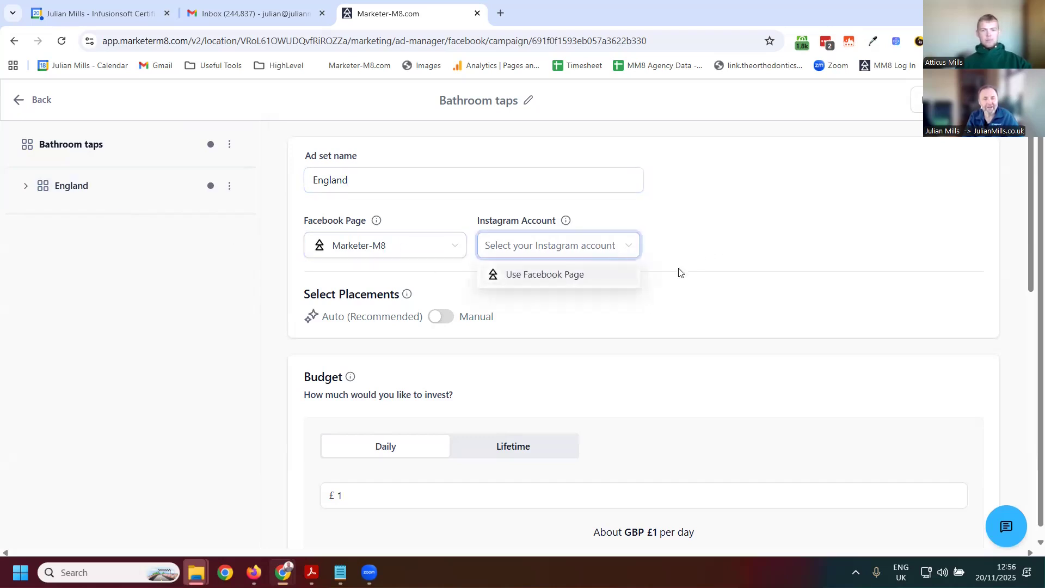
left_click(714, 271)
Step: Set the England ad set's daily budget to £100
scroll(643, 329, "down", 3)
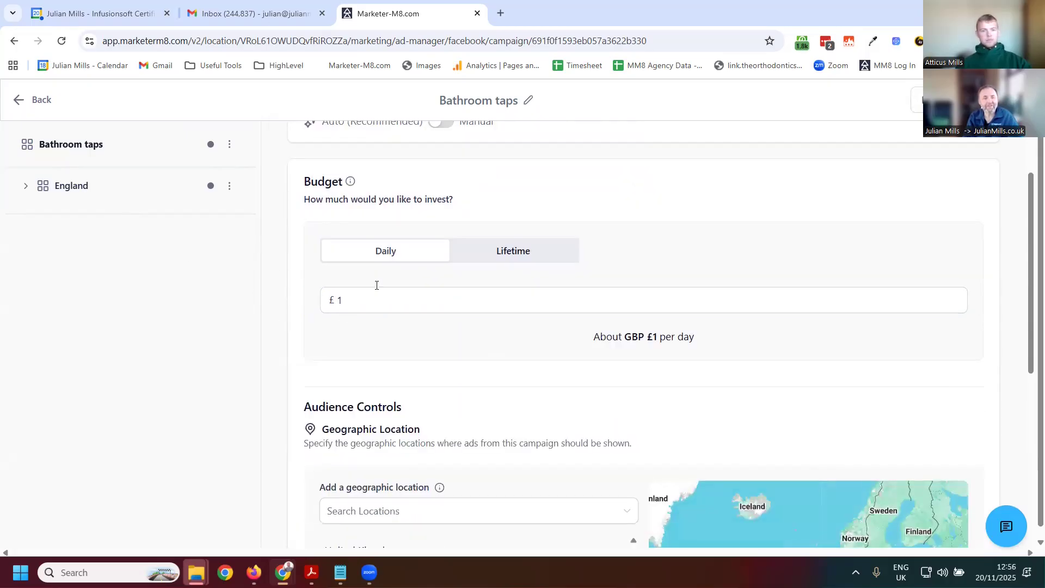
scroll(376, 285, "up", 3)
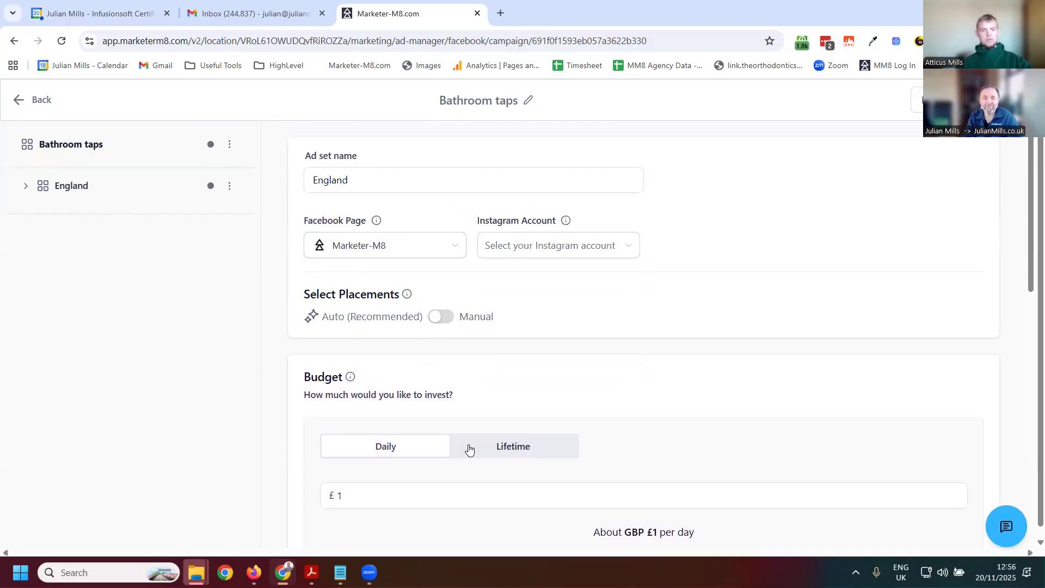
scroll(471, 476, "down", 2)
left_click(368, 363)
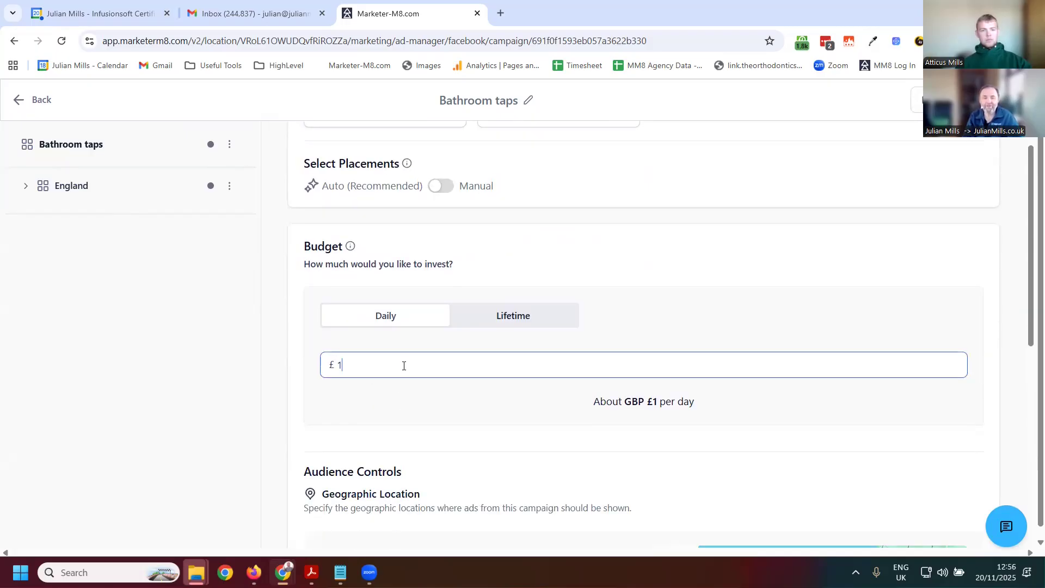
type("100")
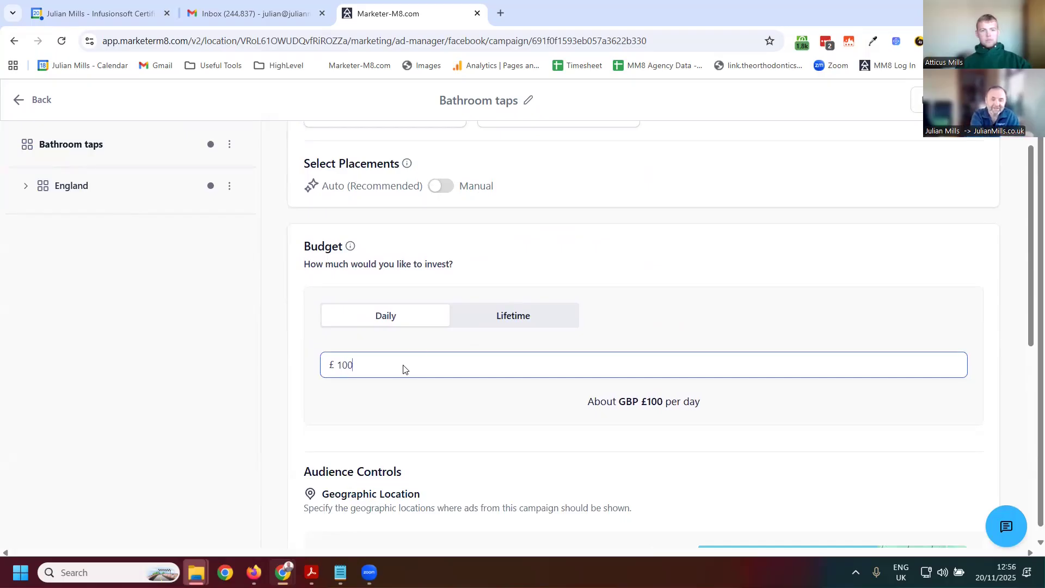
Step: Add the England region of the United Kingdom to the ad set's geographic locations
scroll(496, 465, "down", 5)
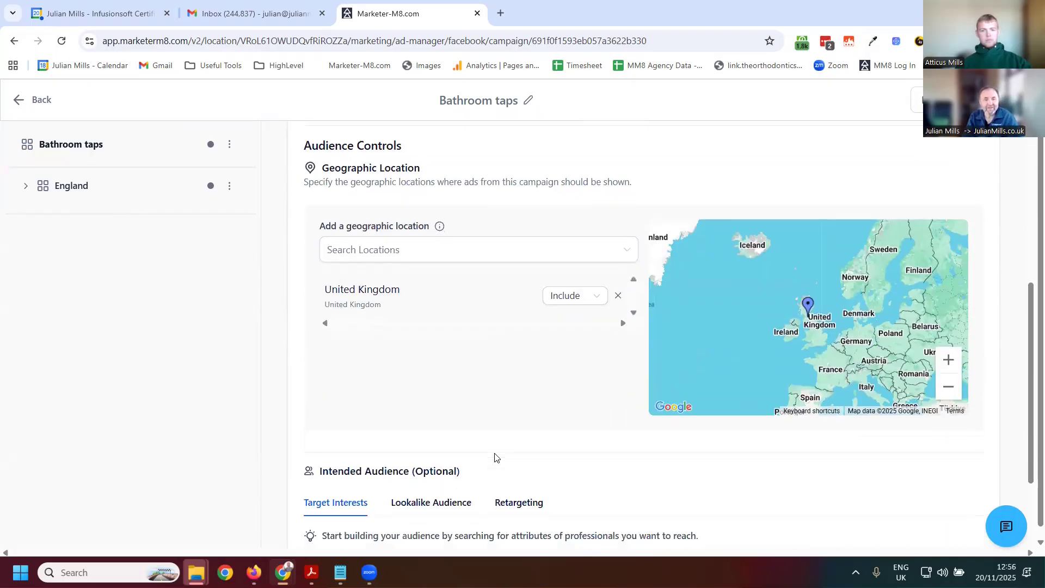
left_click(421, 261)
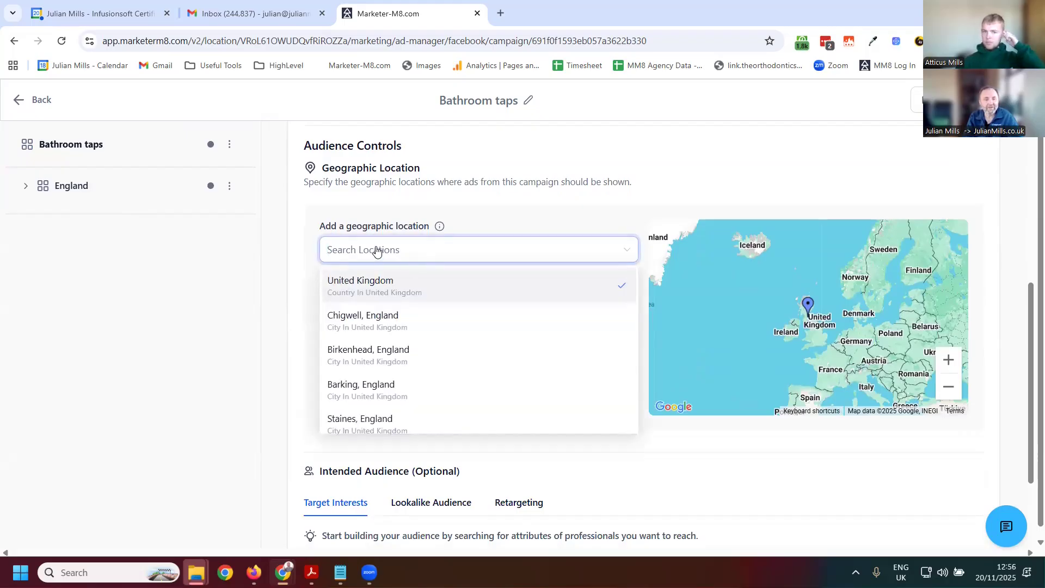
type("england")
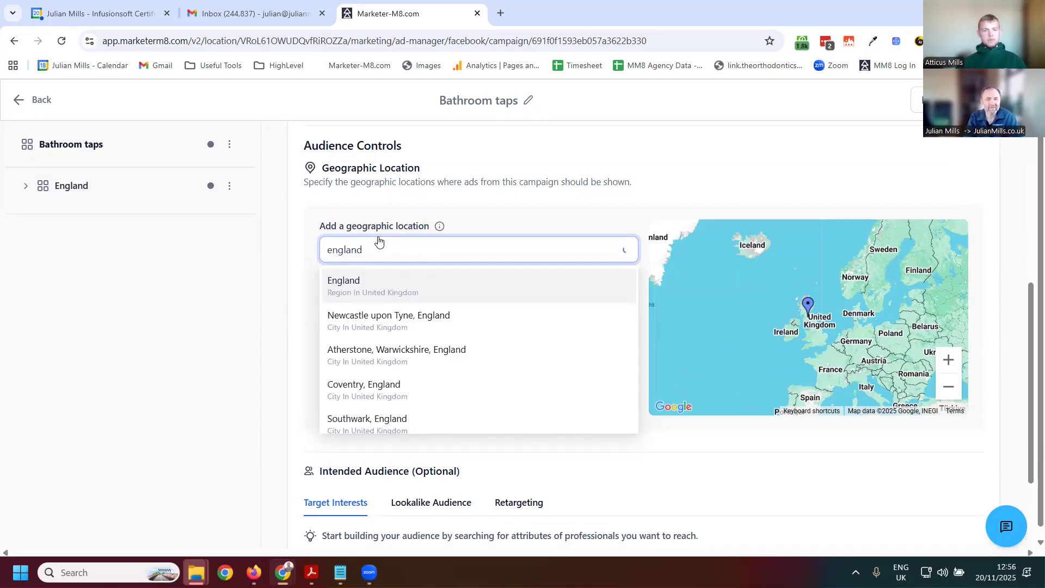
left_click(356, 293)
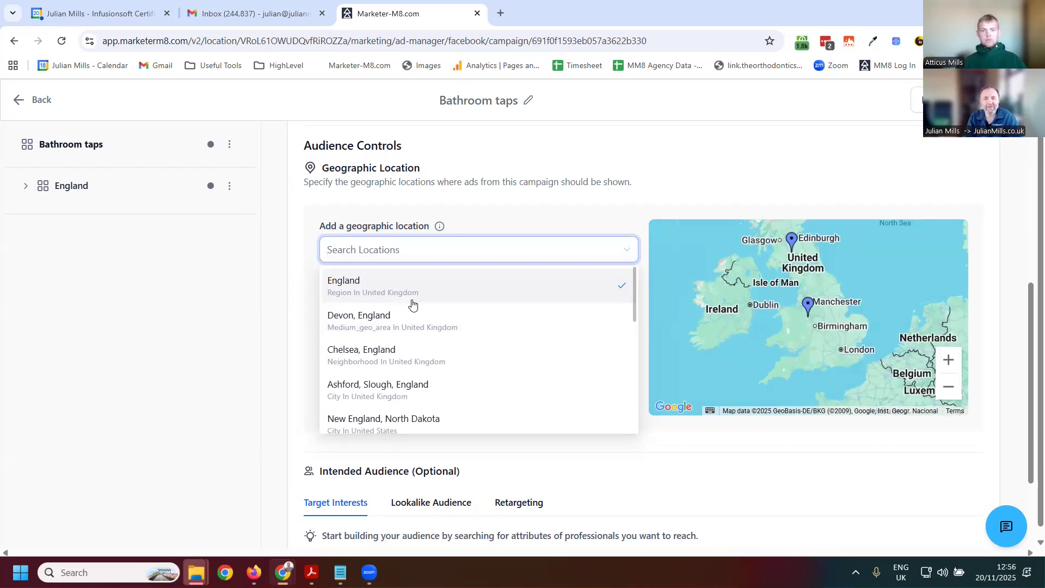
left_click(537, 201)
Step: Search the England ad set's detailed targeting options for "homeowners"
scroll(518, 379, "down", 3)
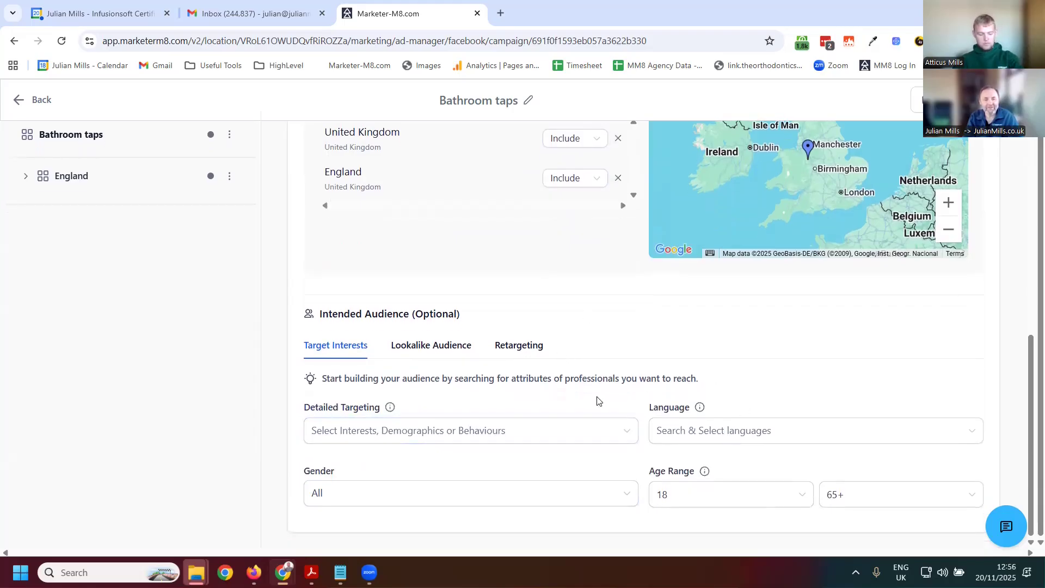
left_click(423, 433)
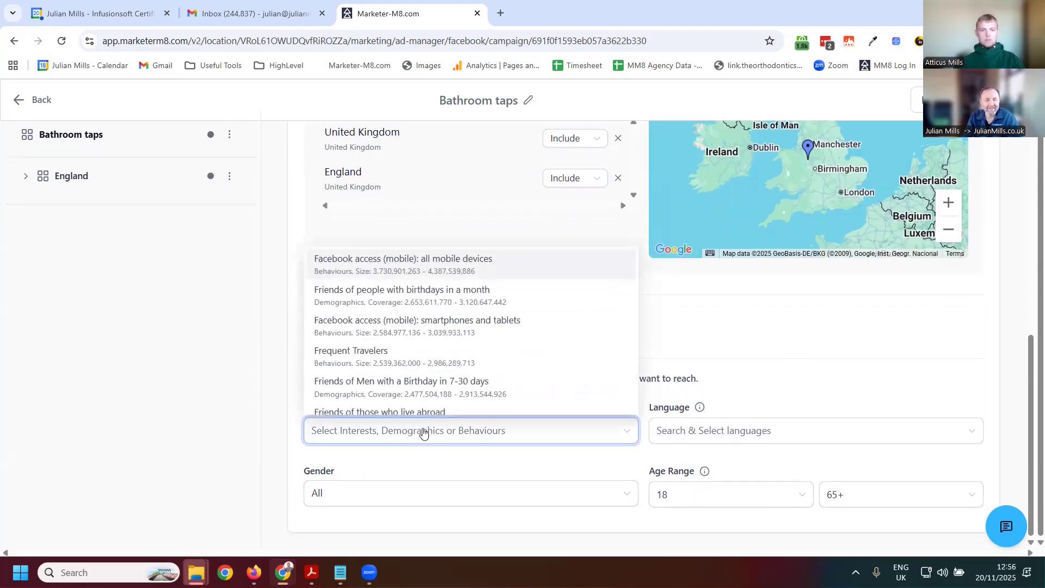
type("ho")
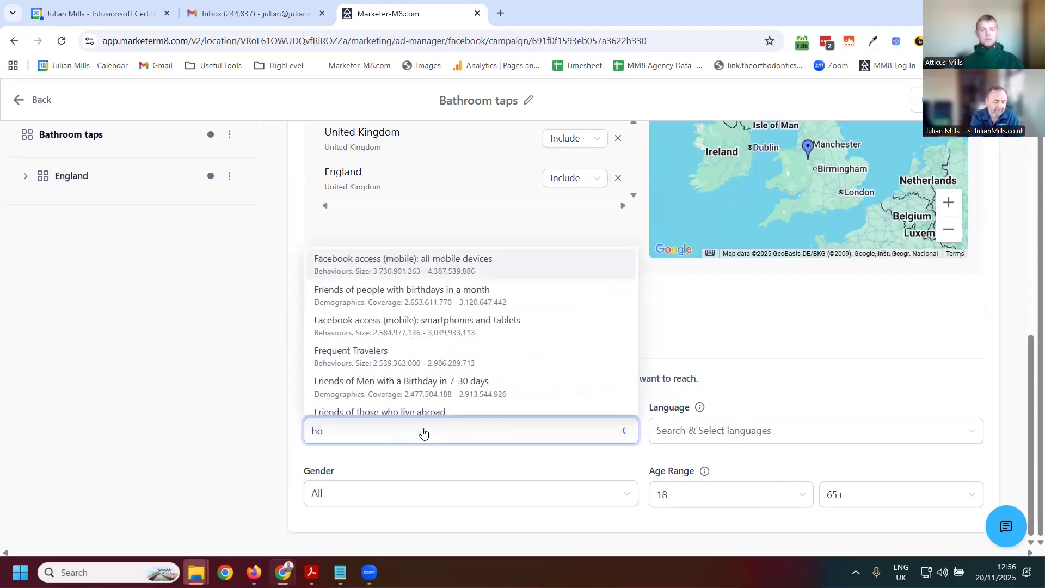
type("meowners")
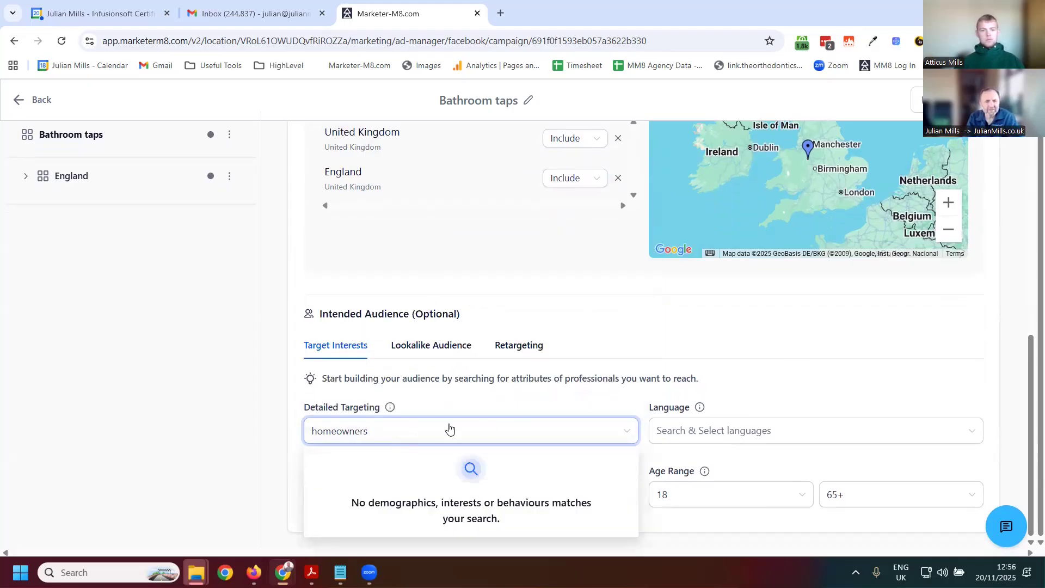
key("BackSpace")
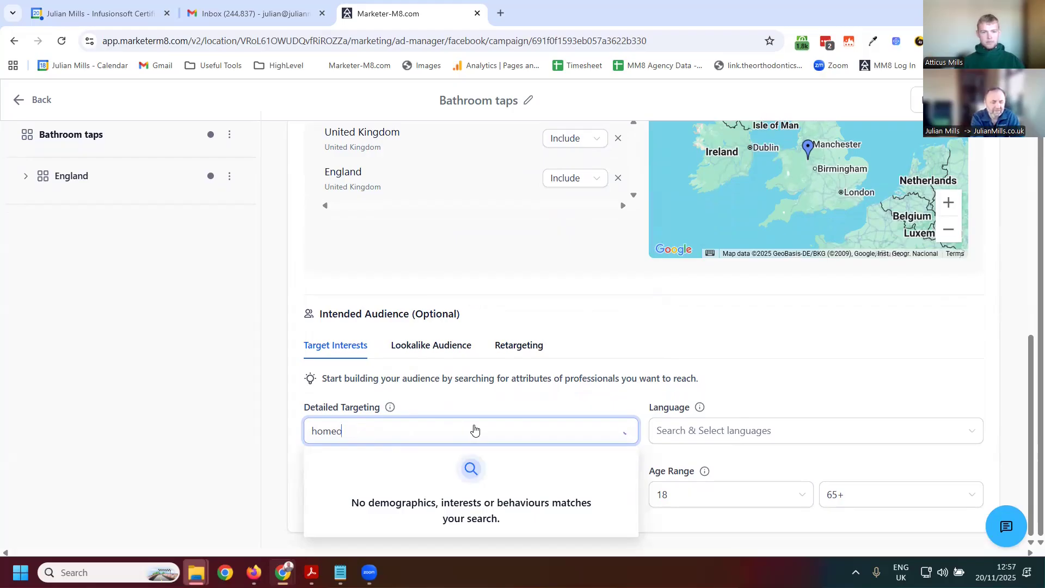
type("ers")
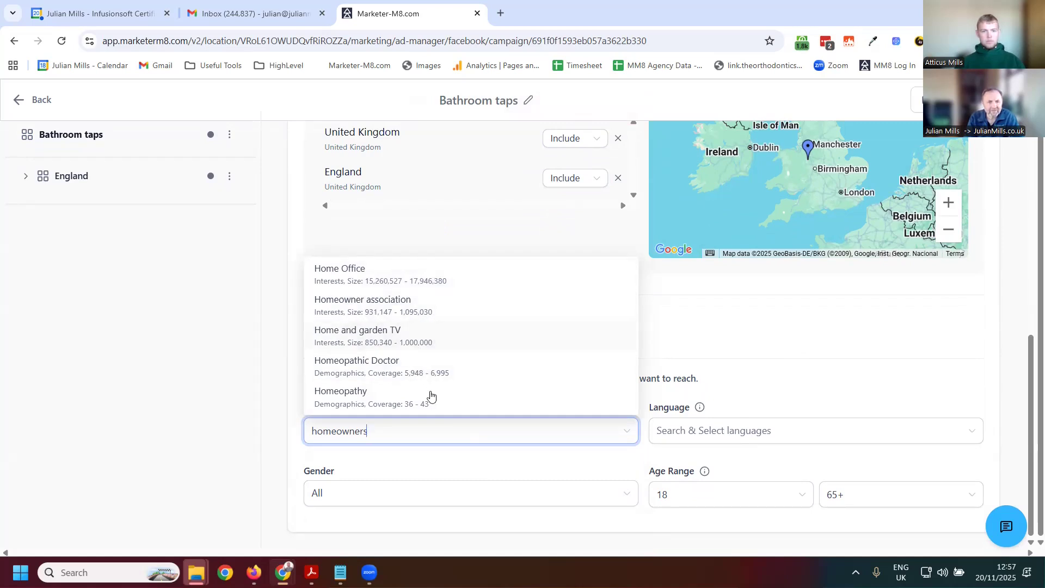
Step: Search detailed targeting for "home owners", shorten the term to "home ow", and add the Home construction interest to the audience
key("BackSpace")
key("BackSpace")
key("BackSpace")
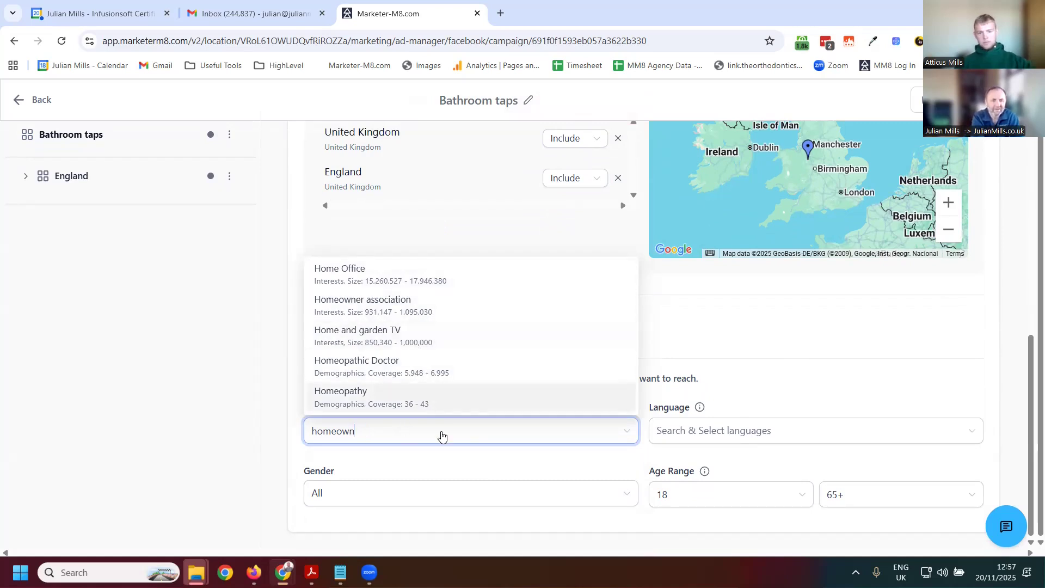
type("o")
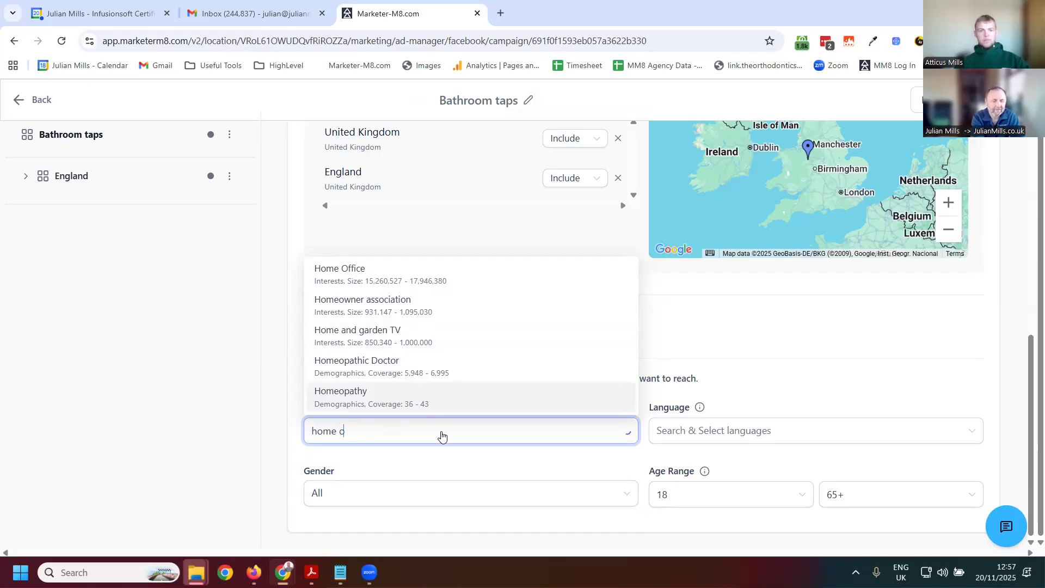
type("wners")
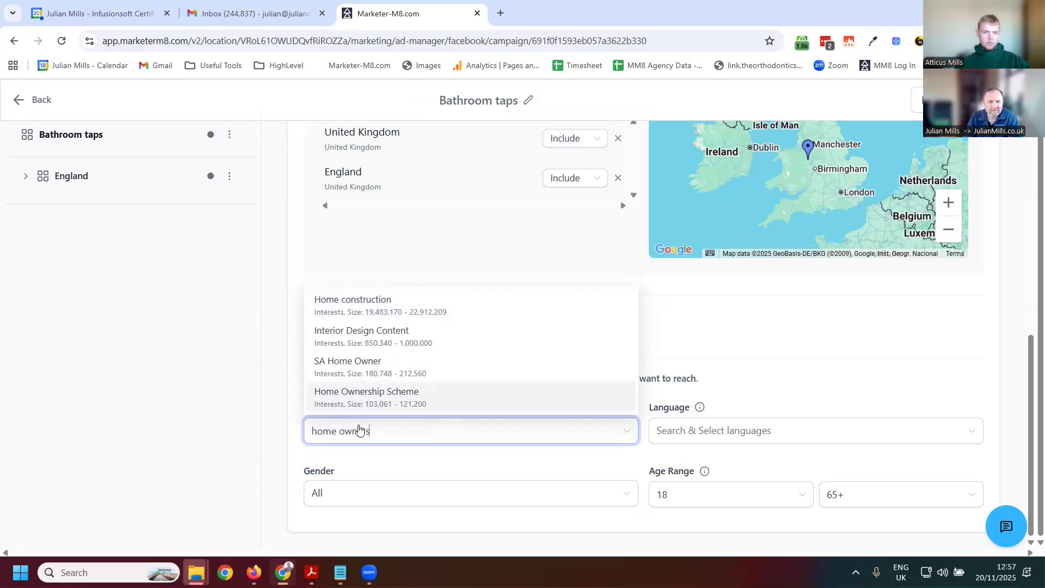
key("BackSpace")
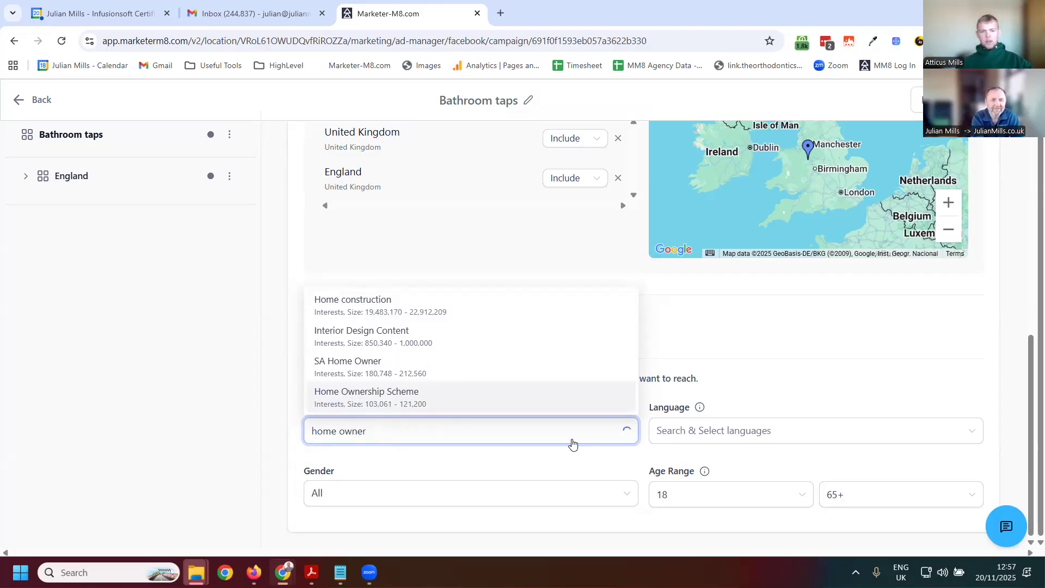
key("BackSpace")
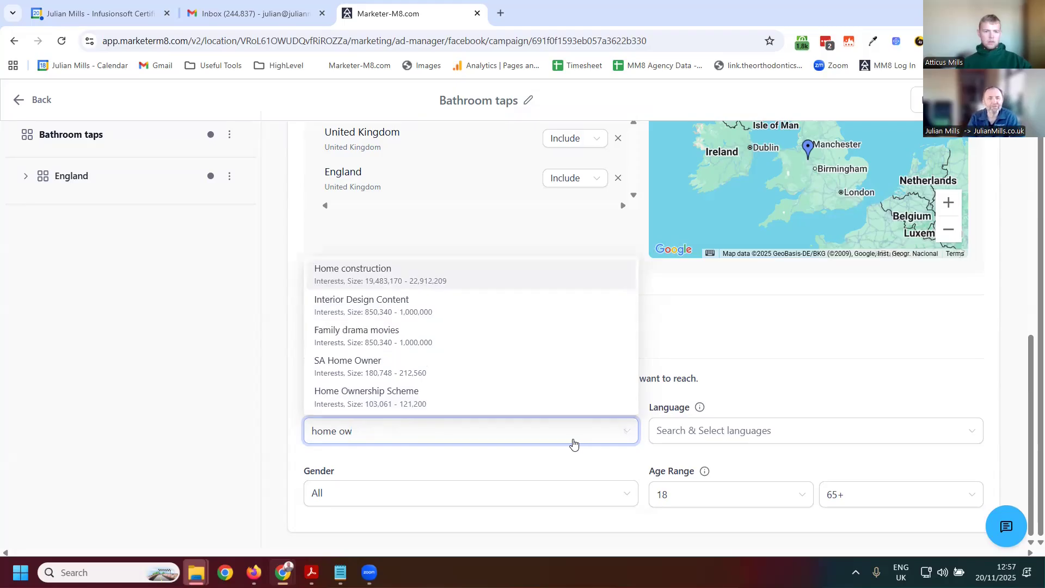
left_click(374, 267)
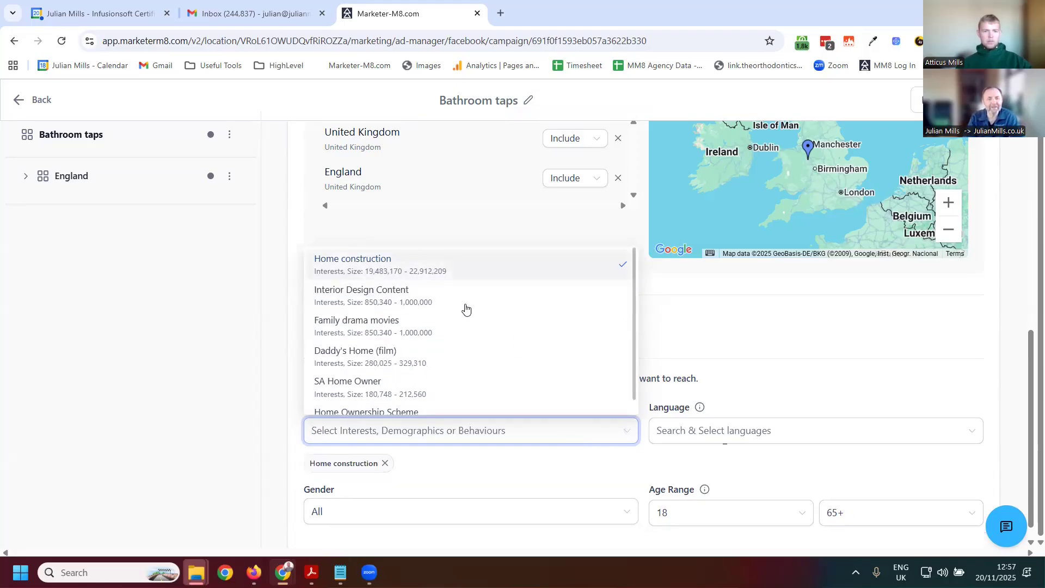
Step: Set the target audience's language to English (UK)
left_click(824, 438)
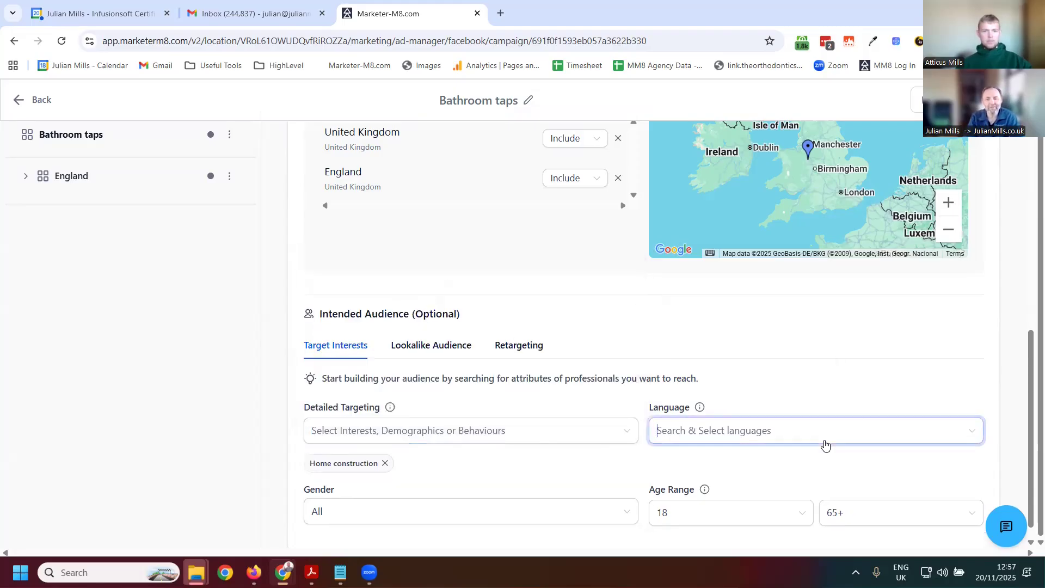
left_click(715, 481)
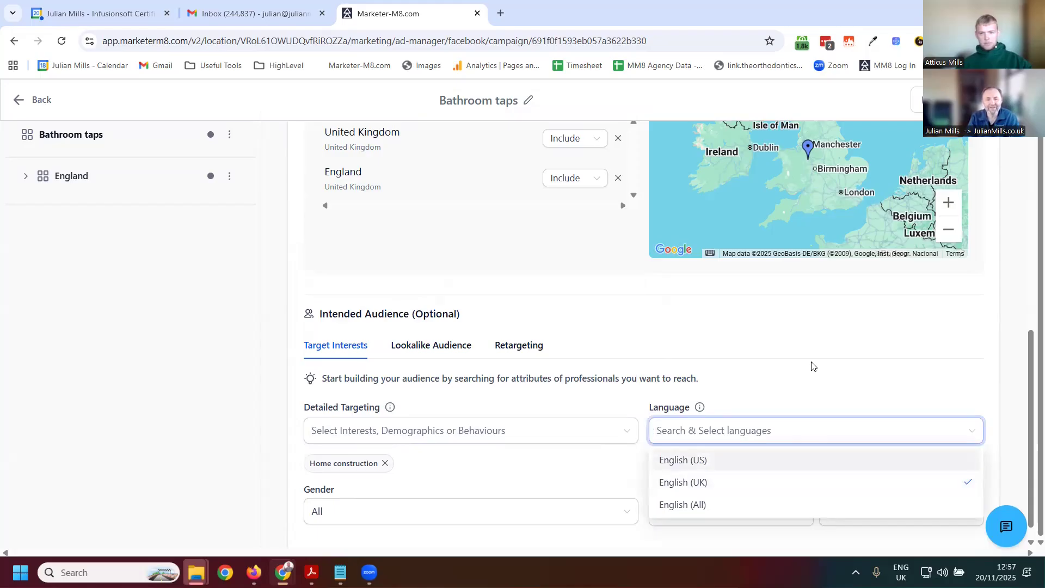
scroll(792, 375, "down", 1)
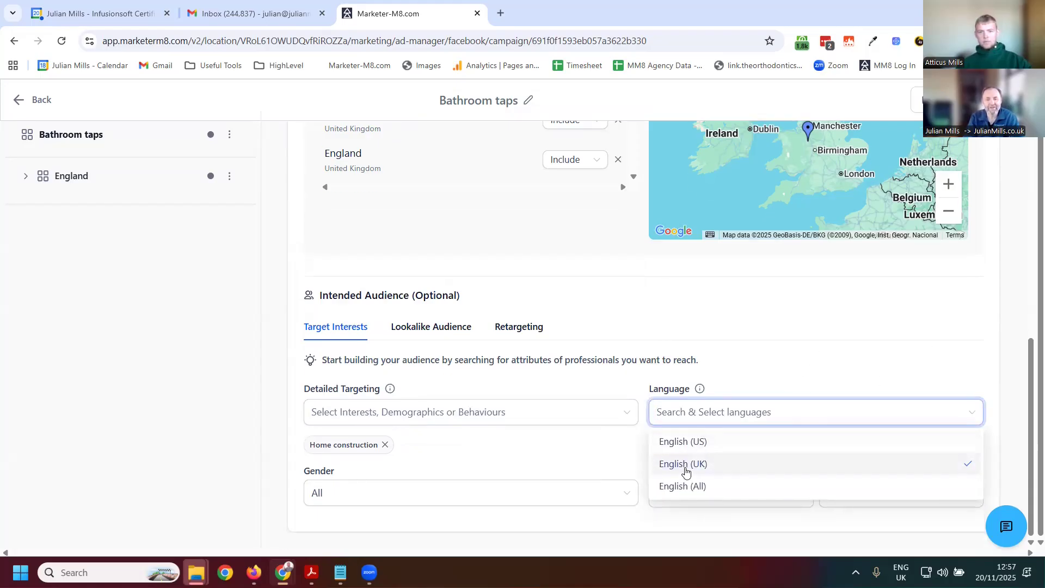
left_click(785, 368)
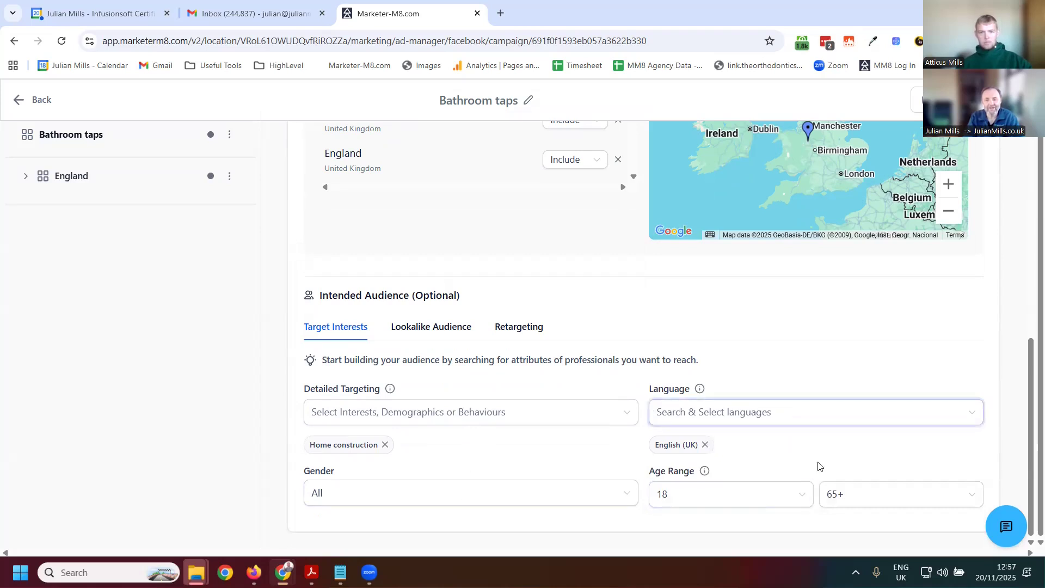
Step: Review the England ad set's placements, budget, geographic locations and intended audience settings
scroll(820, 341, "up", 5)
scroll(819, 342, "down", 5)
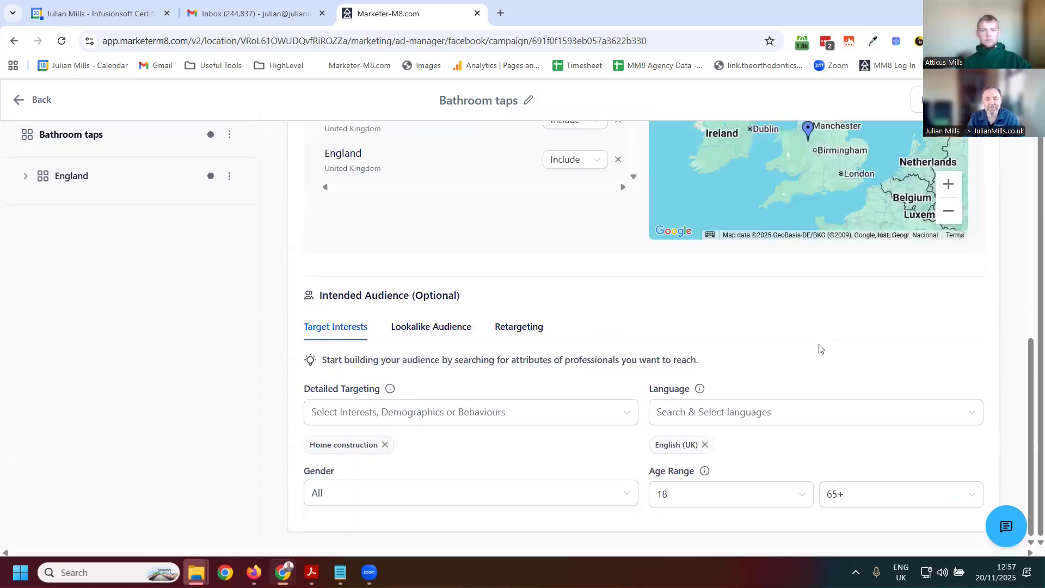
scroll(817, 341, "up", 10)
scroll(813, 341, "down", 10)
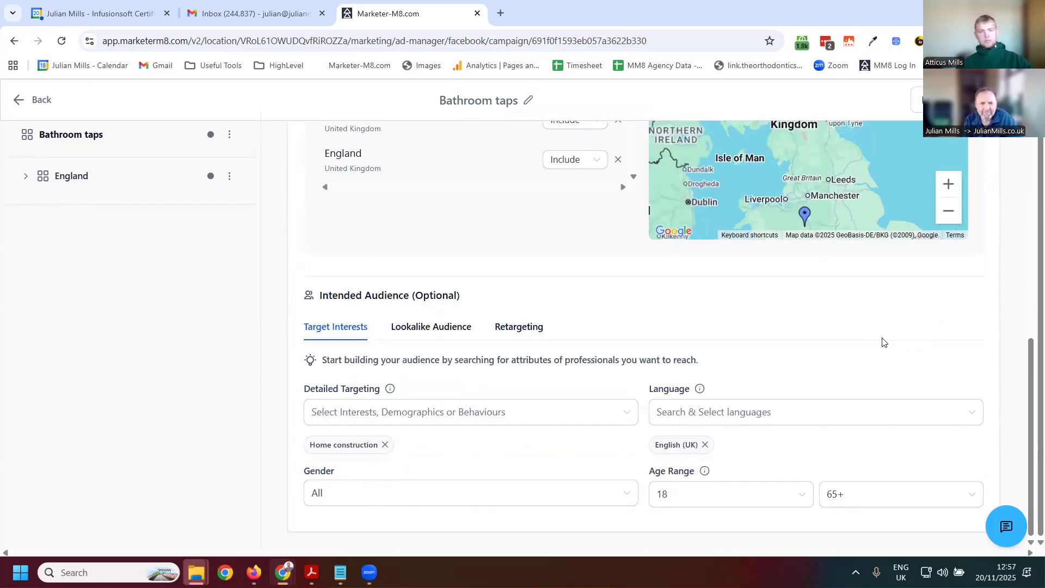
scroll(937, 220, "up", 3)
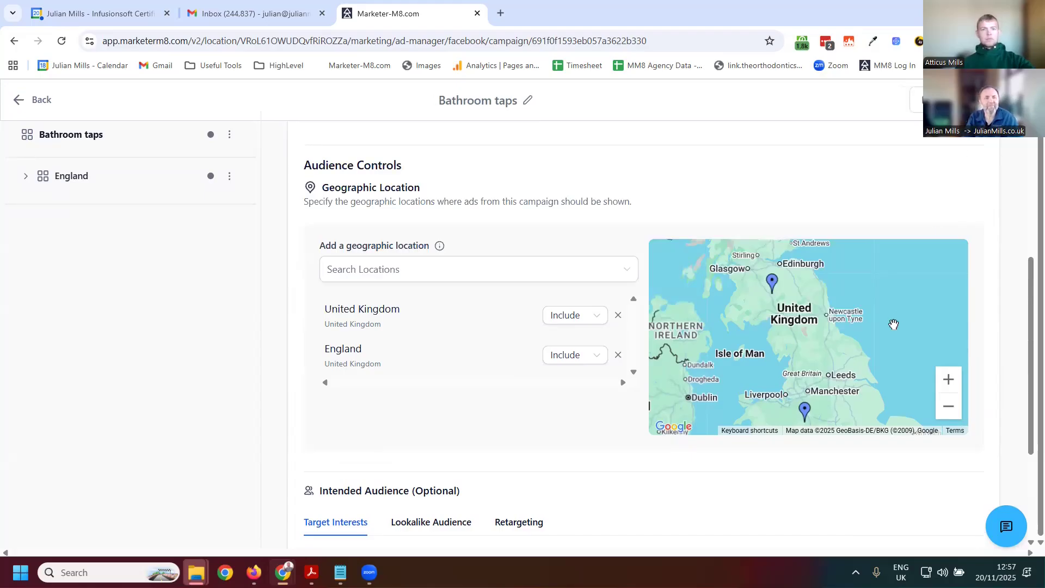
left_click(159, 176)
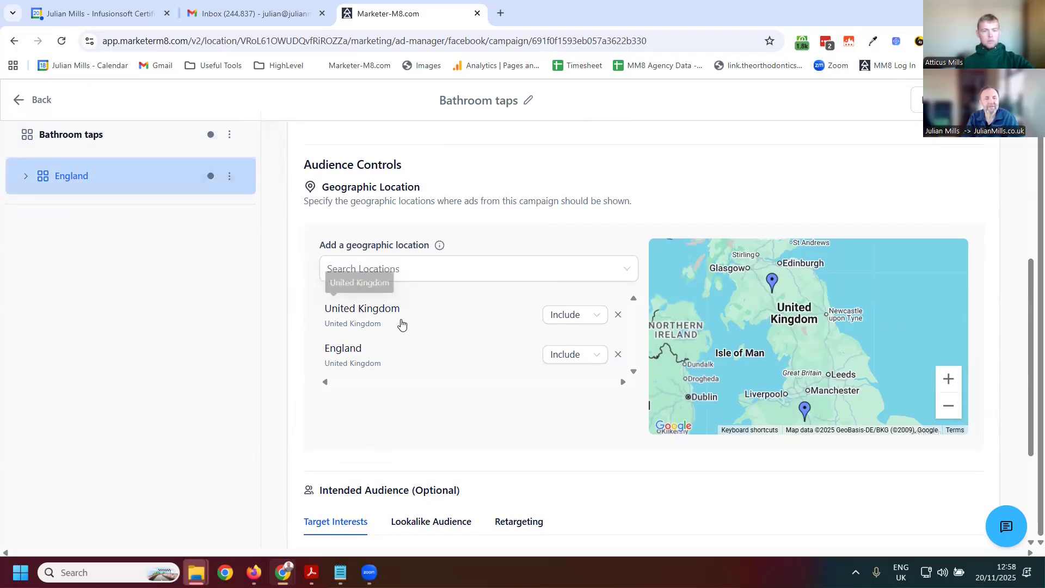
scroll(588, 389, "down", 3)
scroll(648, 397, "up", 8)
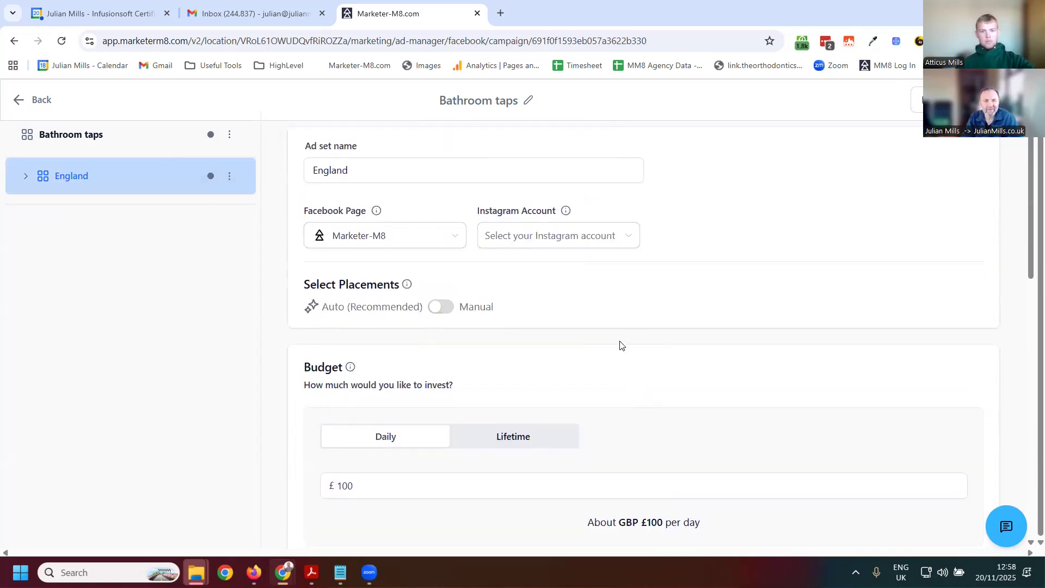
scroll(623, 357, "down", 8)
scroll(785, 442, "up", 8)
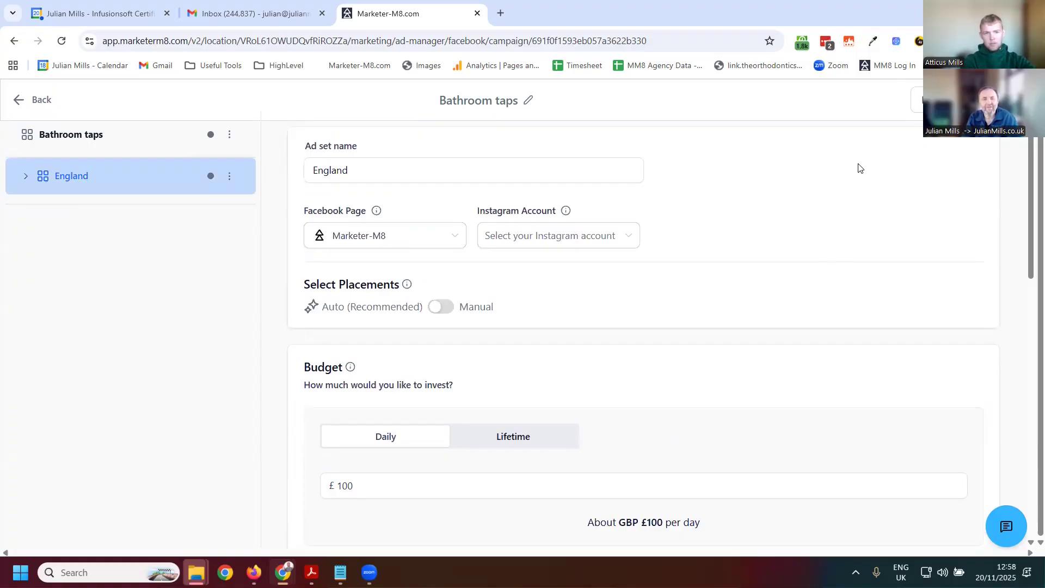
Step: Rename Ad 1 in the England ad set as "Gold Taps" and assign it the "Quick Wins Book - UK" lead form
left_click(26, 175)
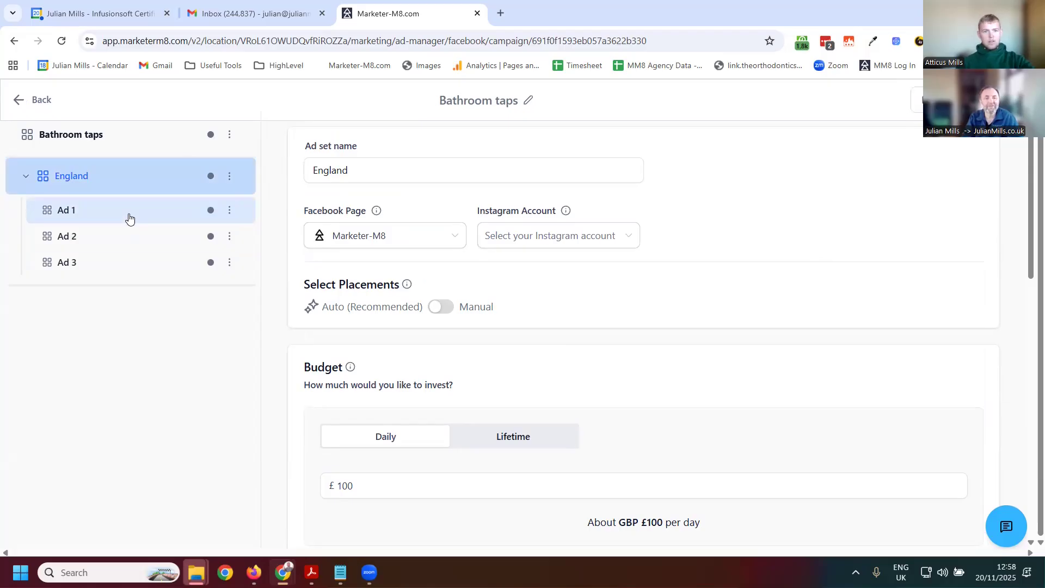
left_click(131, 218)
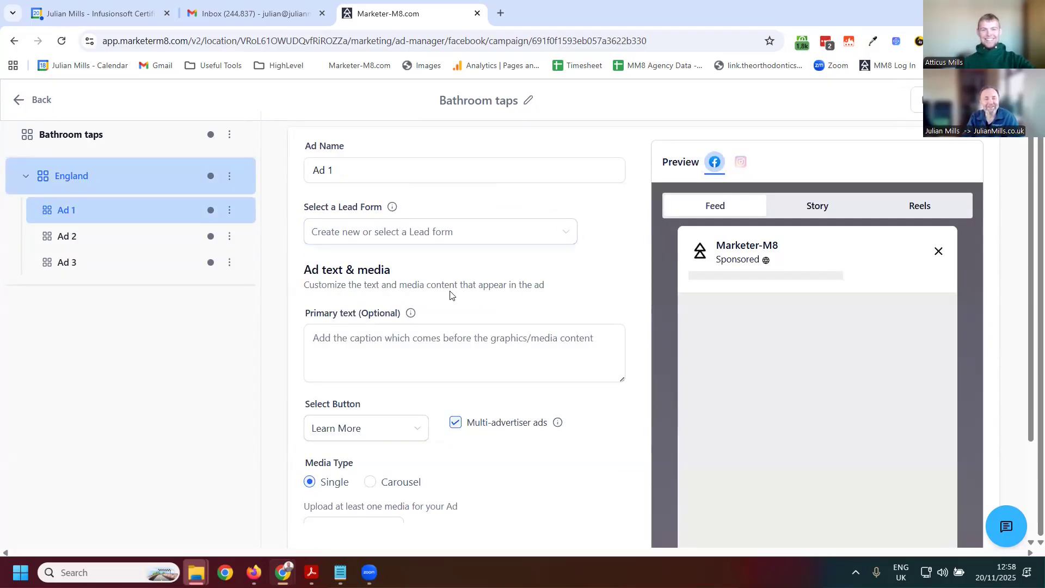
left_click(348, 171)
left_click_drag(348, 171, 281, 175)
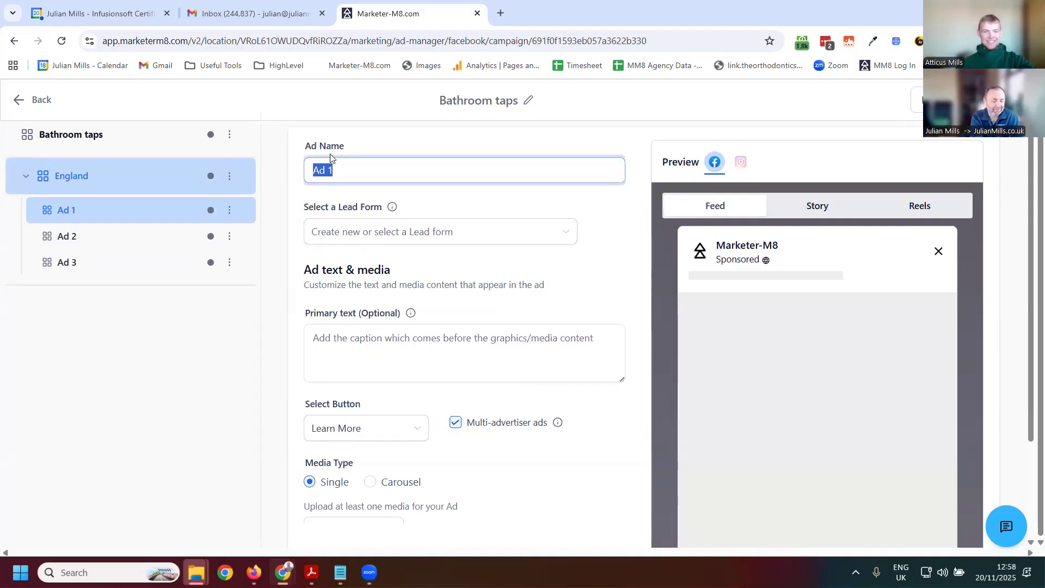
type("Gold Ta")
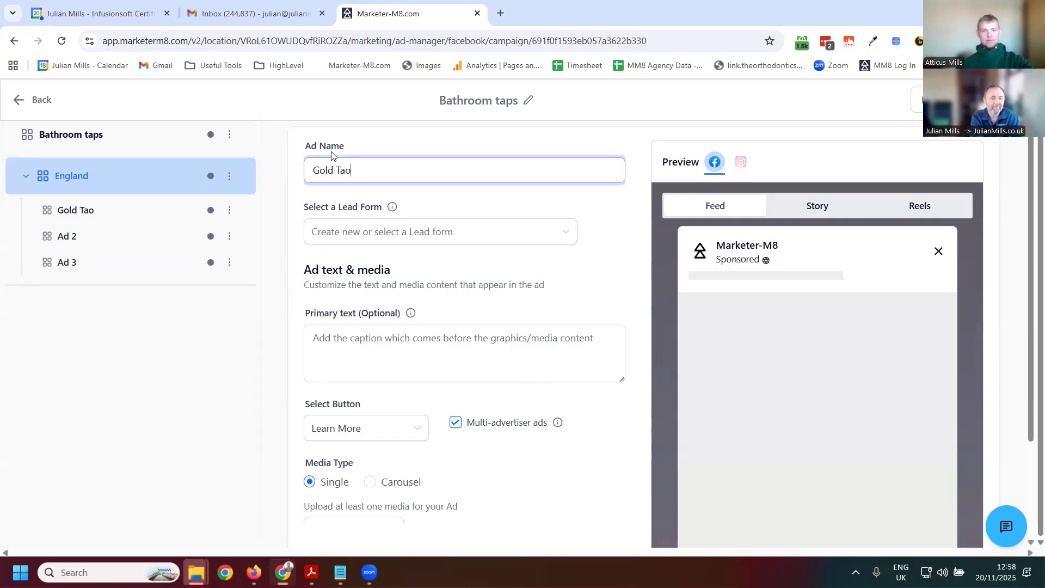
type("ps")
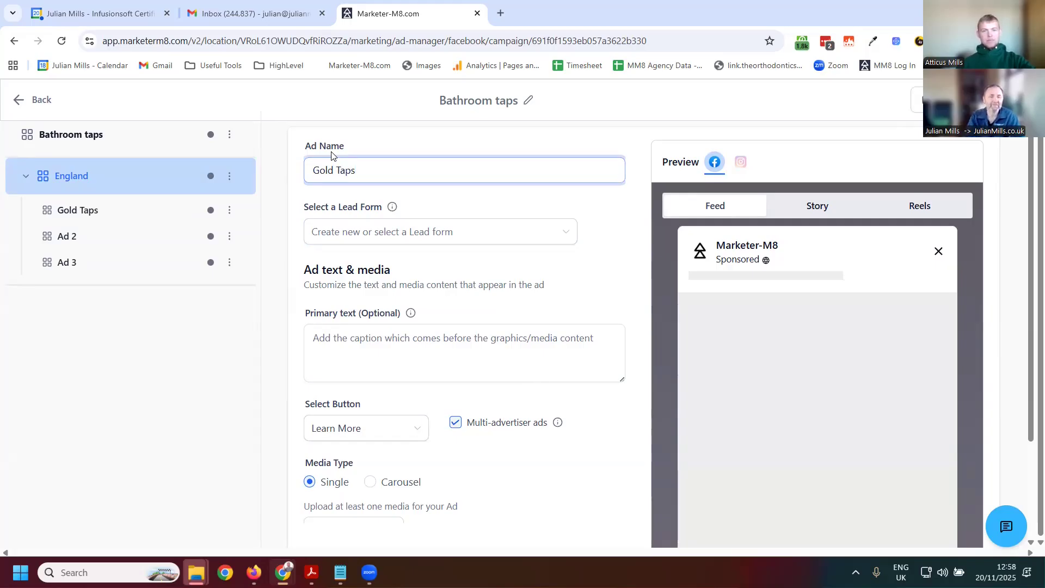
left_click(382, 228)
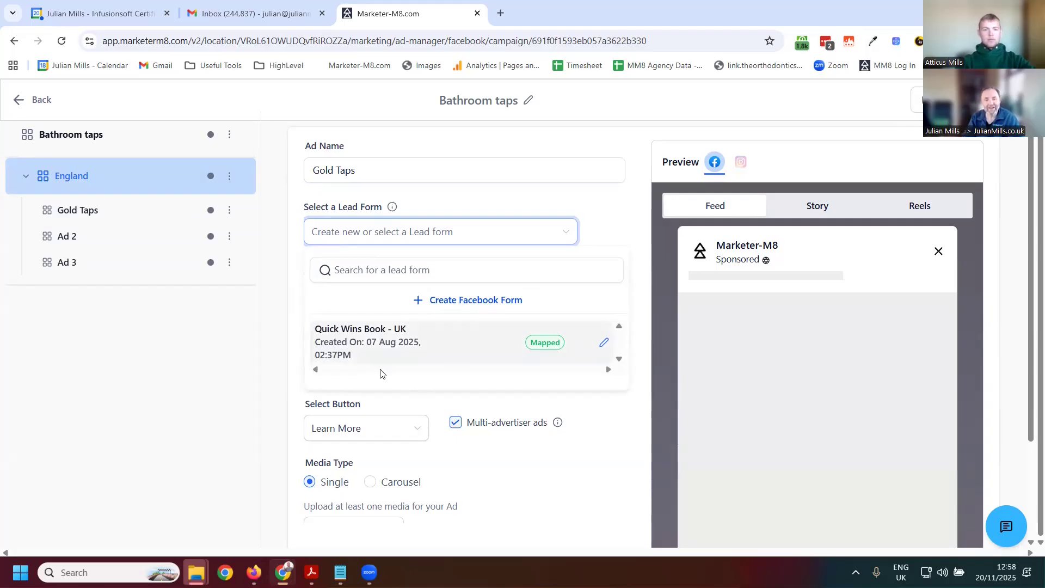
left_click(366, 351)
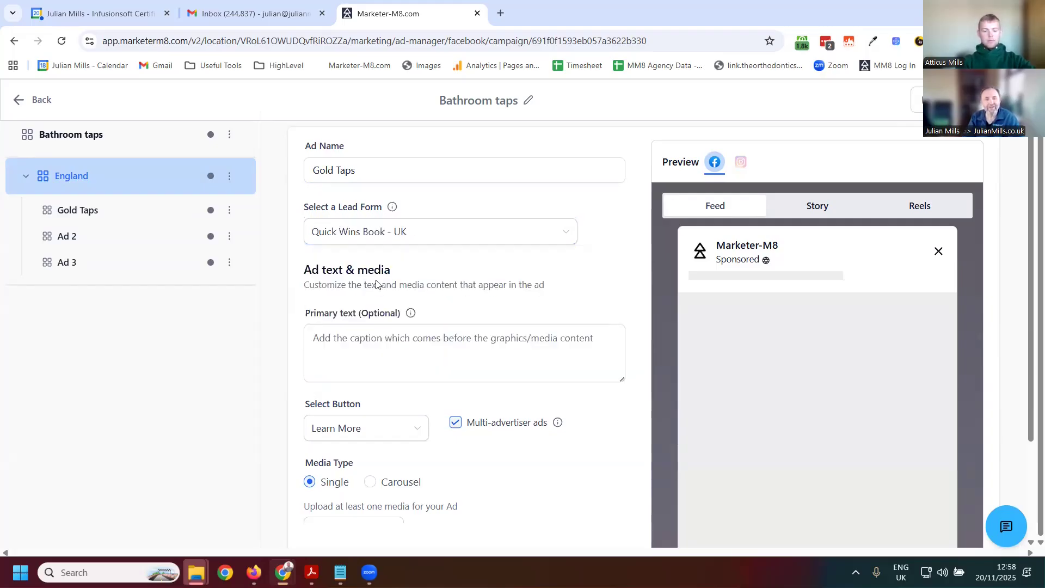
Step: Examine the Gold Taps ad's text and media options and its Facebook previews for Feed, Story and Reels
scroll(393, 321, "down", 3)
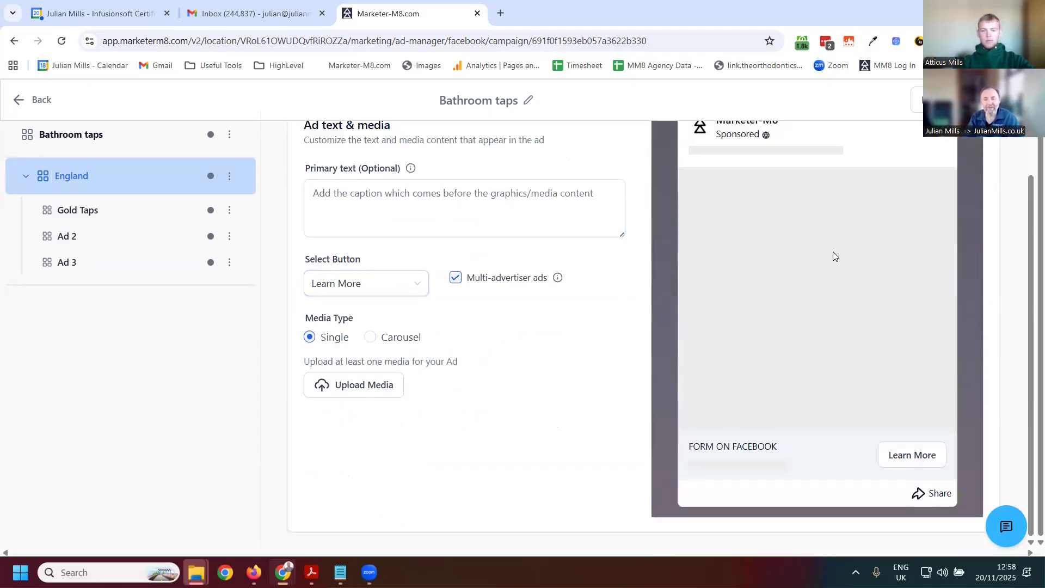
scroll(833, 251, "up", 3)
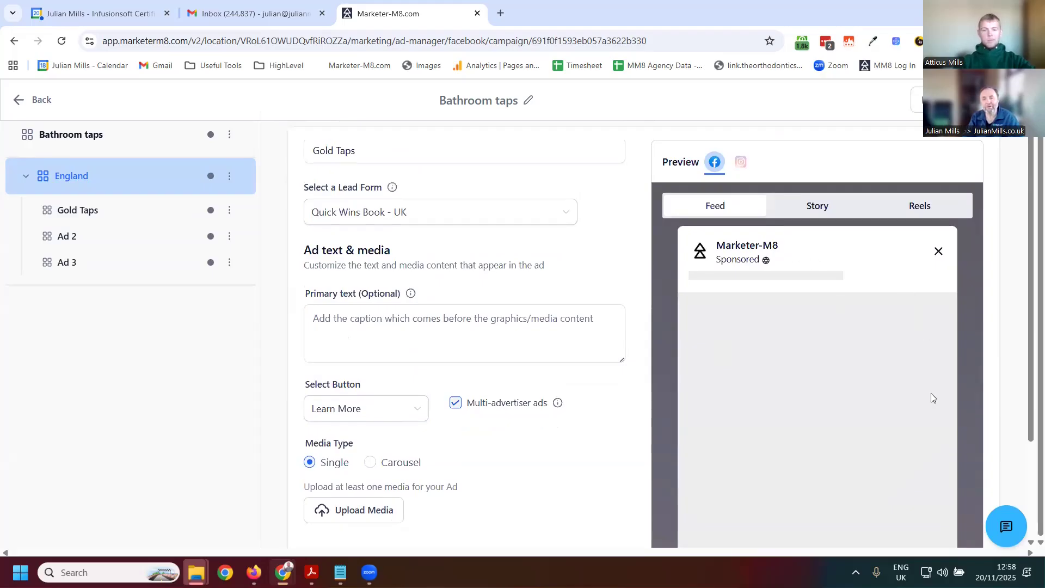
left_click(817, 206)
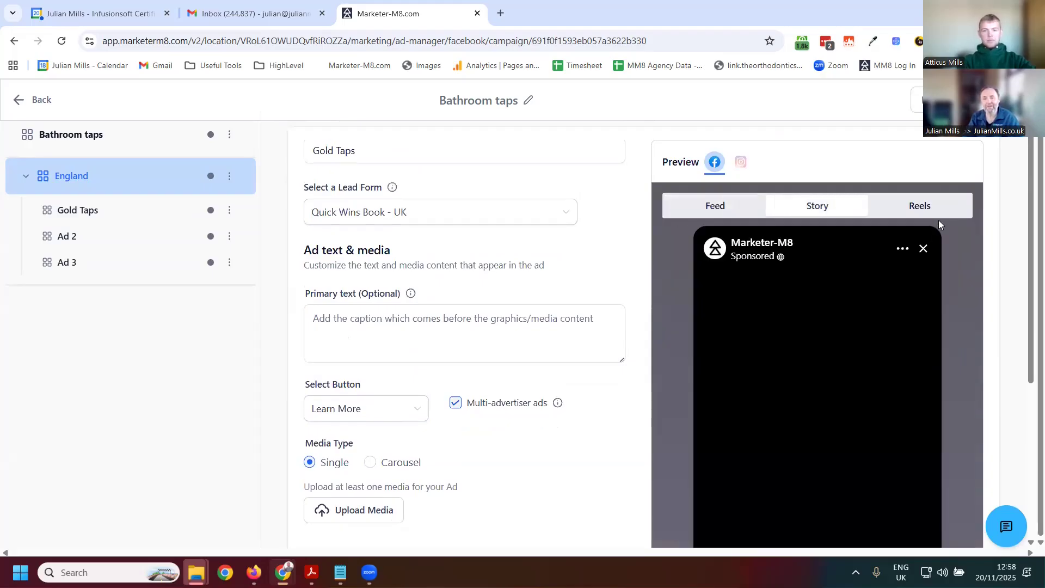
left_click(926, 213)
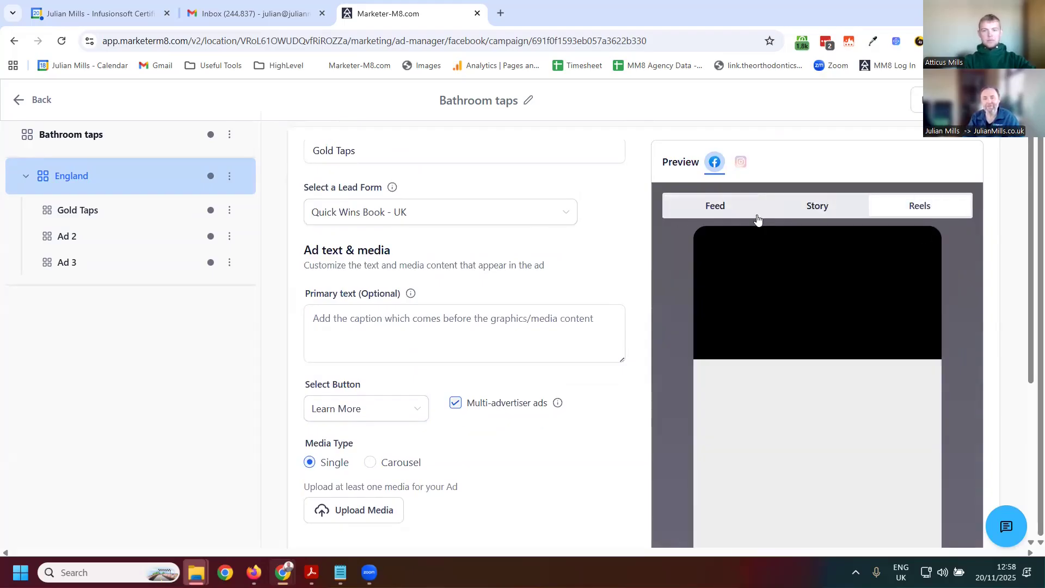
left_click(711, 210)
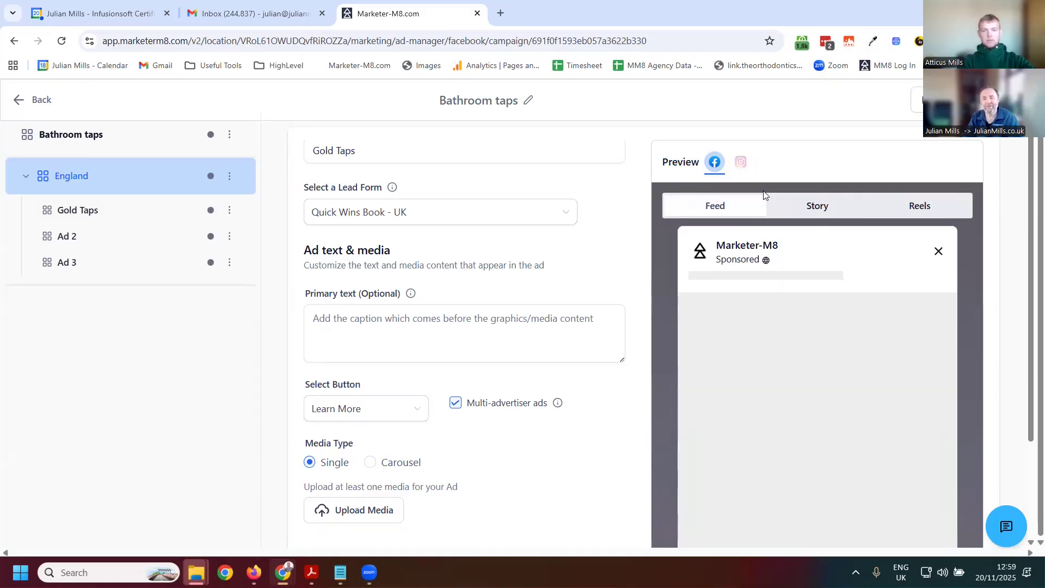
scroll(727, 330, "down", 2)
scroll(512, 412, "up", 2)
scroll(512, 411, "up", 1)
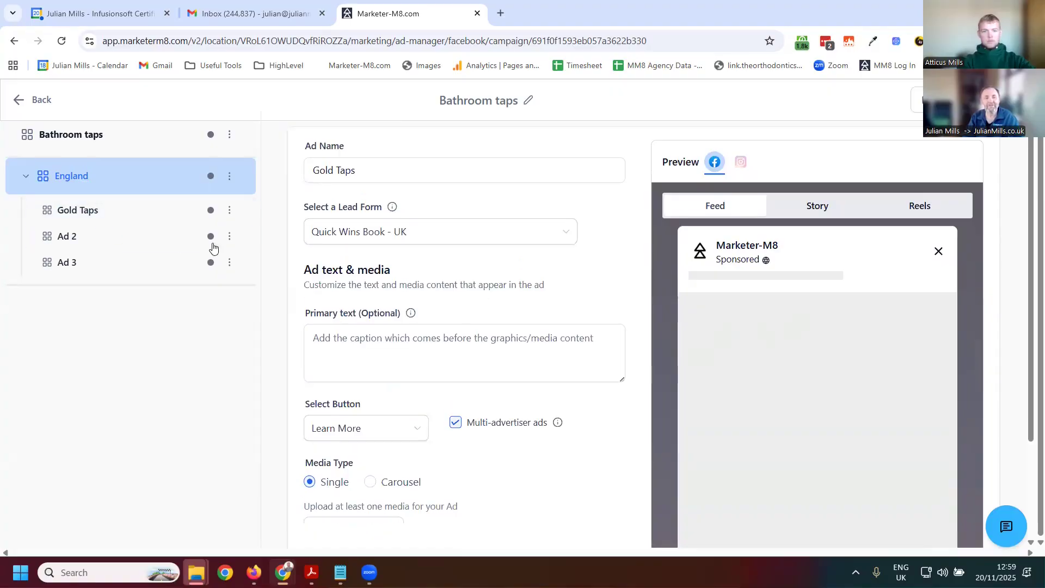
Step: Duplicate the Gold Taps ad in the England ad set and rename the copy as "Chrome Taps"
left_click(230, 214)
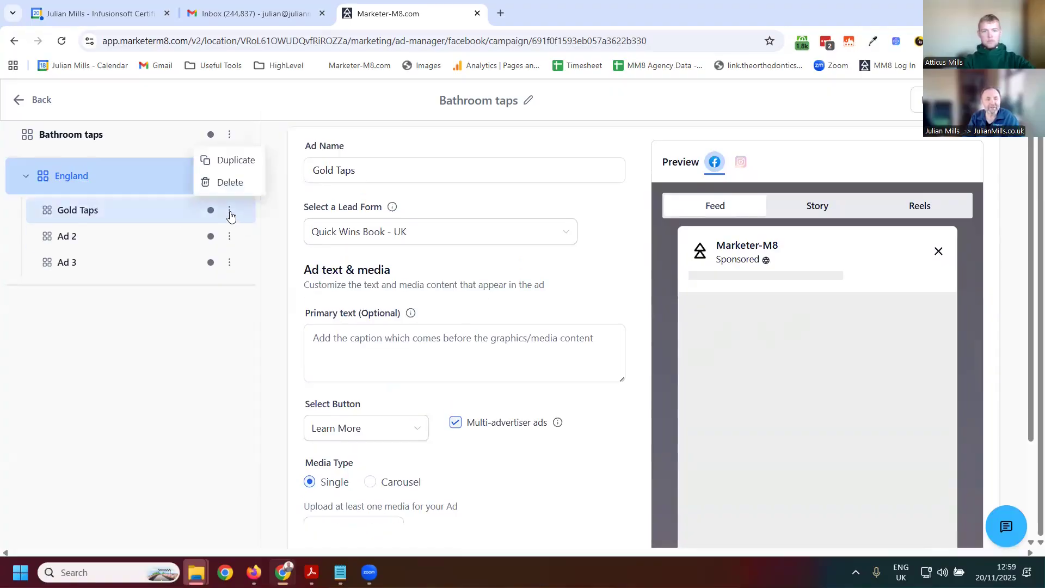
left_click(232, 161)
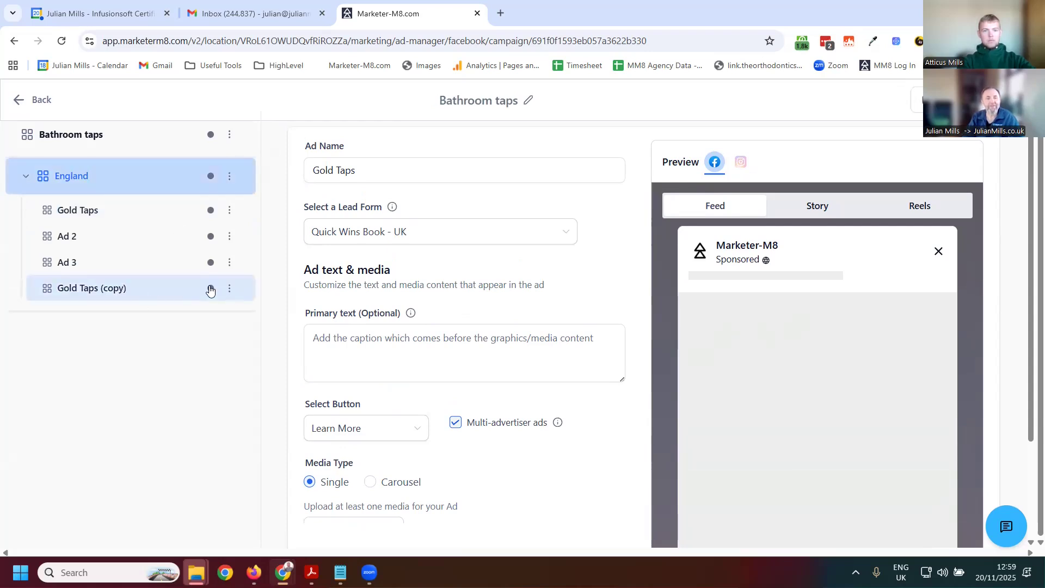
left_click(138, 288)
left_click_drag(394, 168, 278, 166)
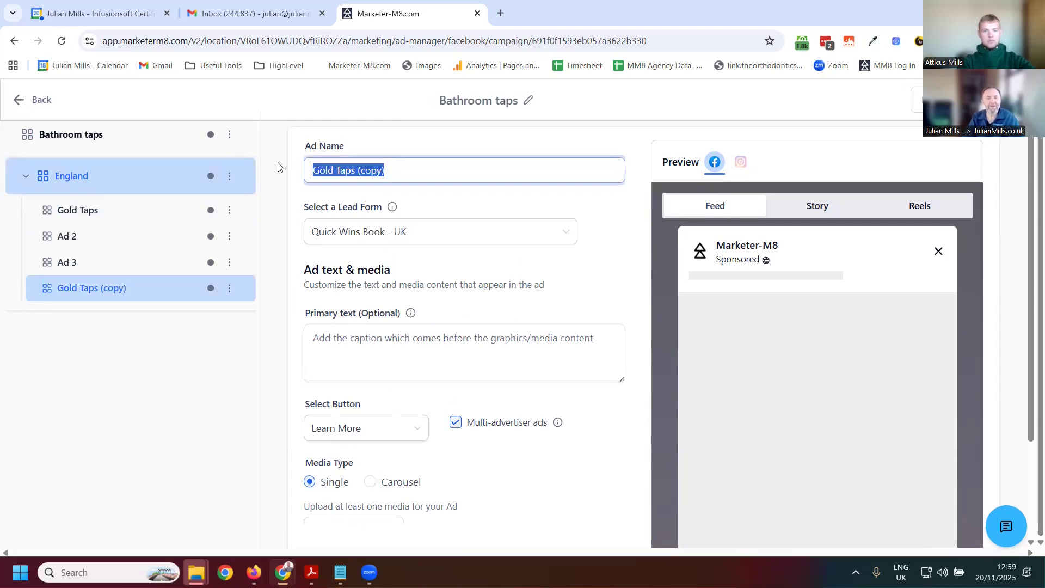
type("Crome")
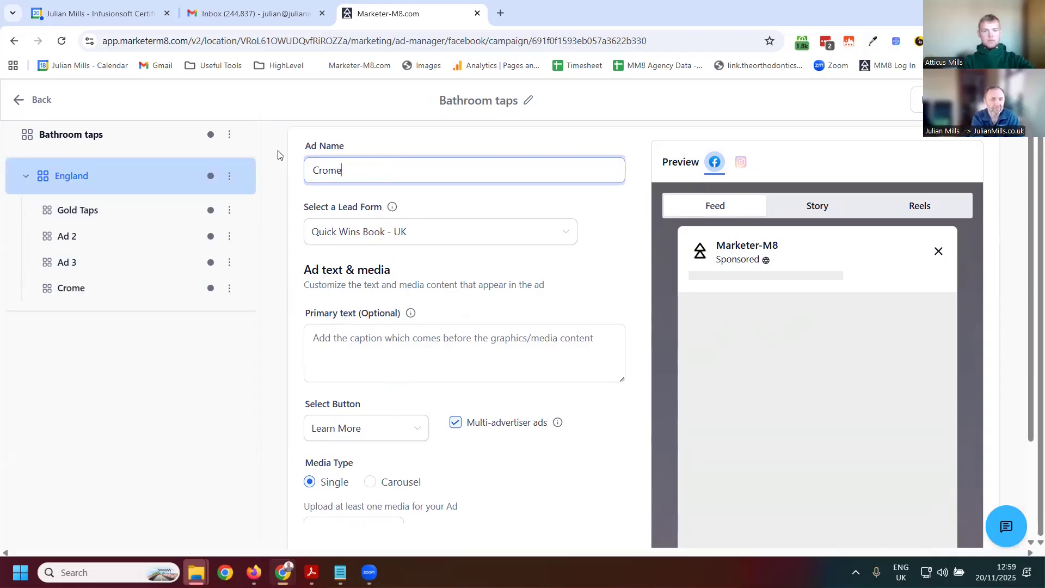
key("BackSpace")
key("BackSpace")
key("BackSpace")
key("BackSpace")
type("hrome Tap")
key("BackSpace")
type("ps")
left_click(96, 357)
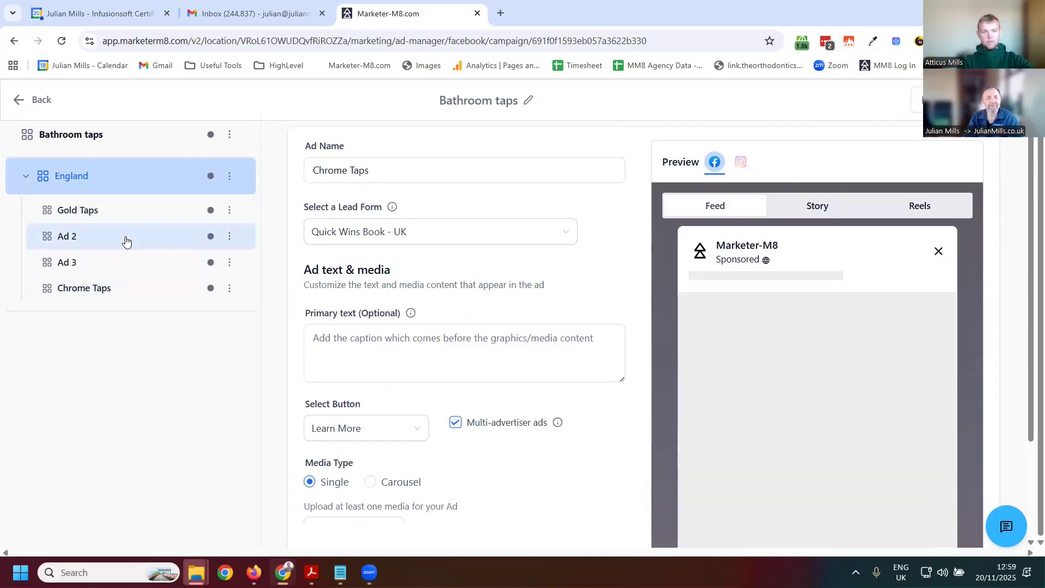
Step: Delete Ad 2 from the England ad set
left_click(229, 240)
left_click(228, 210)
left_click(637, 355)
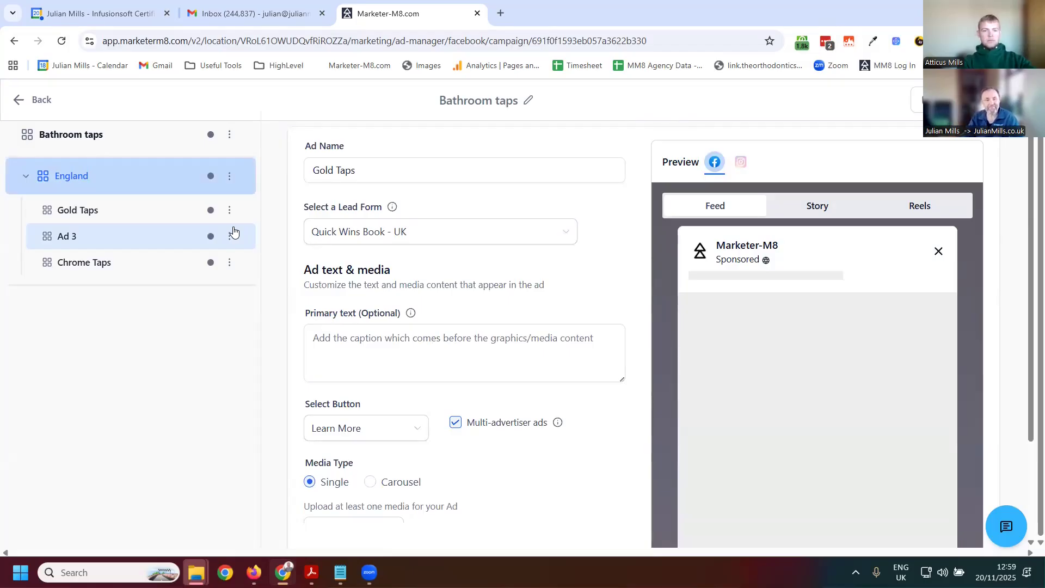
left_click(231, 239)
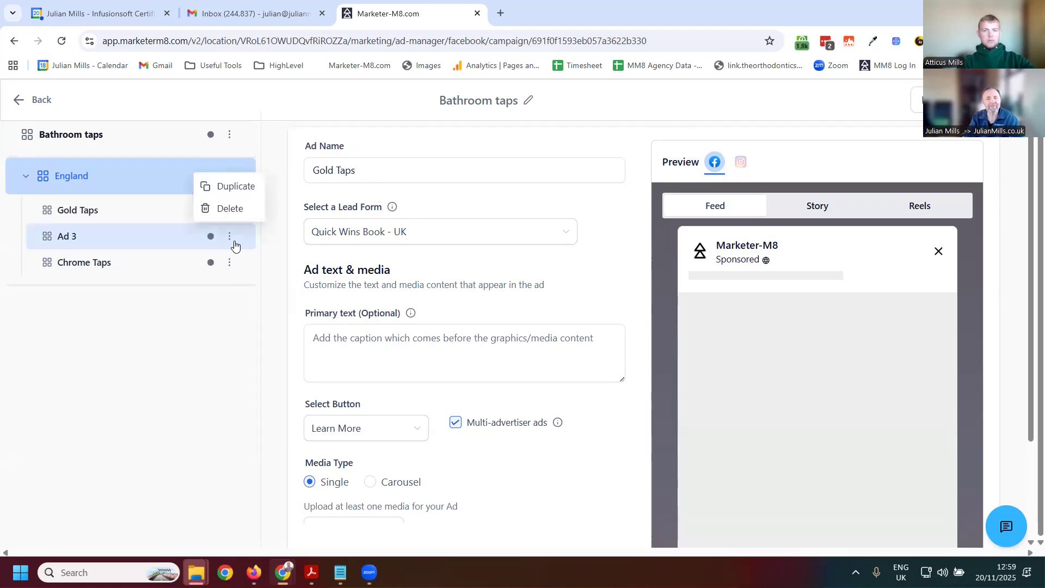
left_click(234, 220)
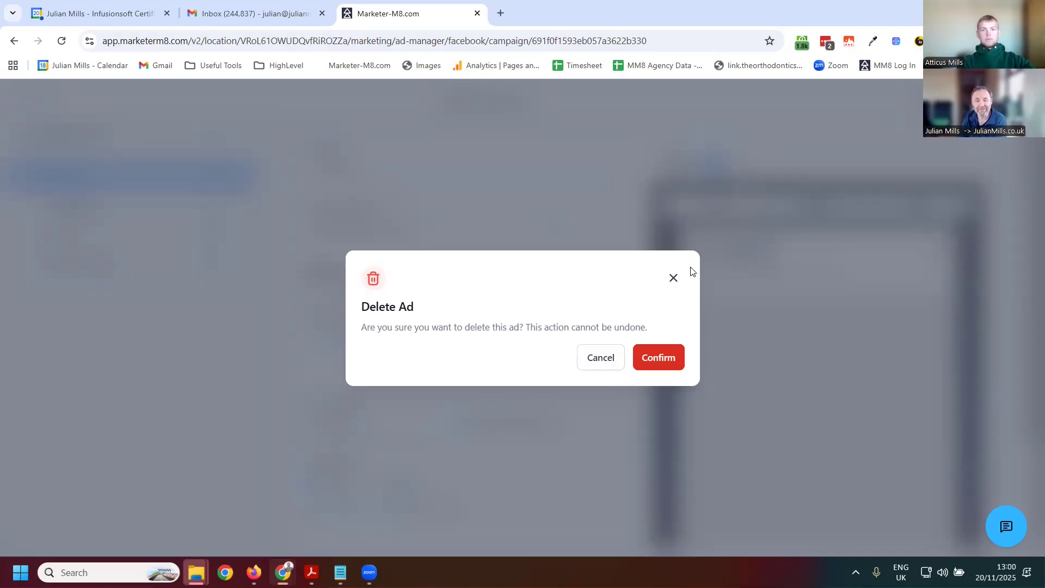
left_click(678, 283)
left_click(344, 344)
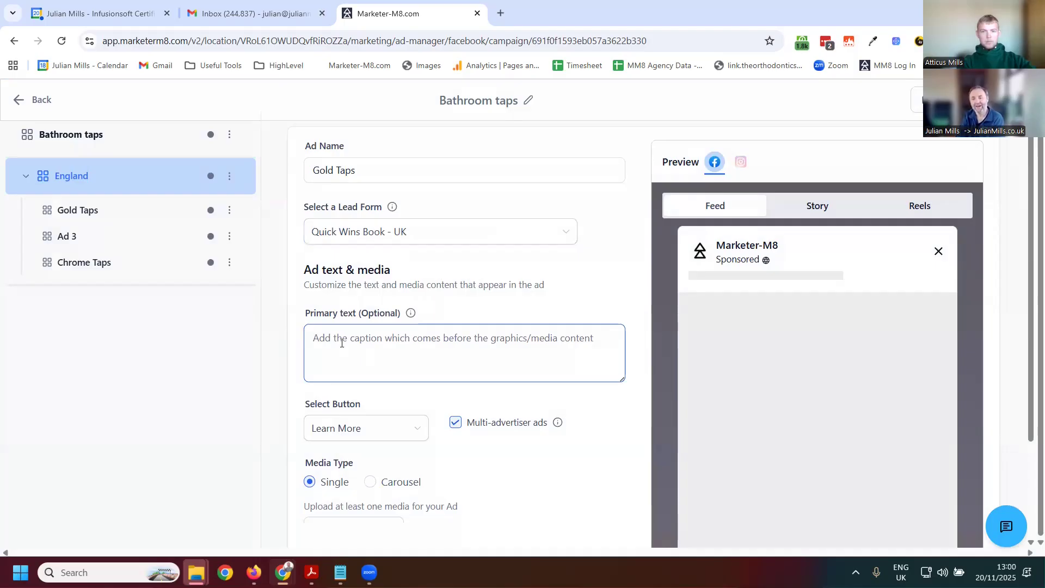
left_click(364, 292)
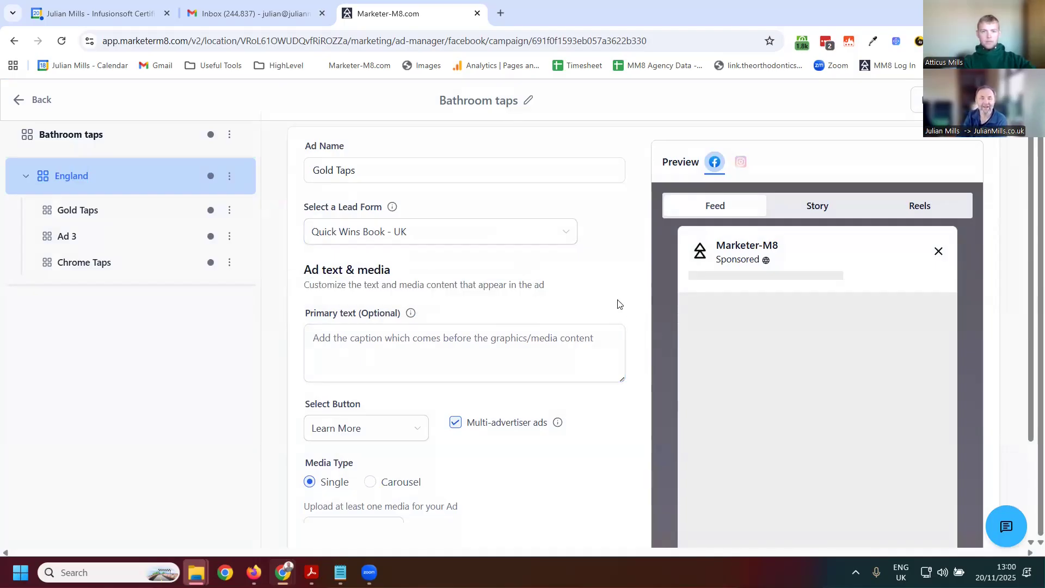
scroll(534, 270, "up", 1)
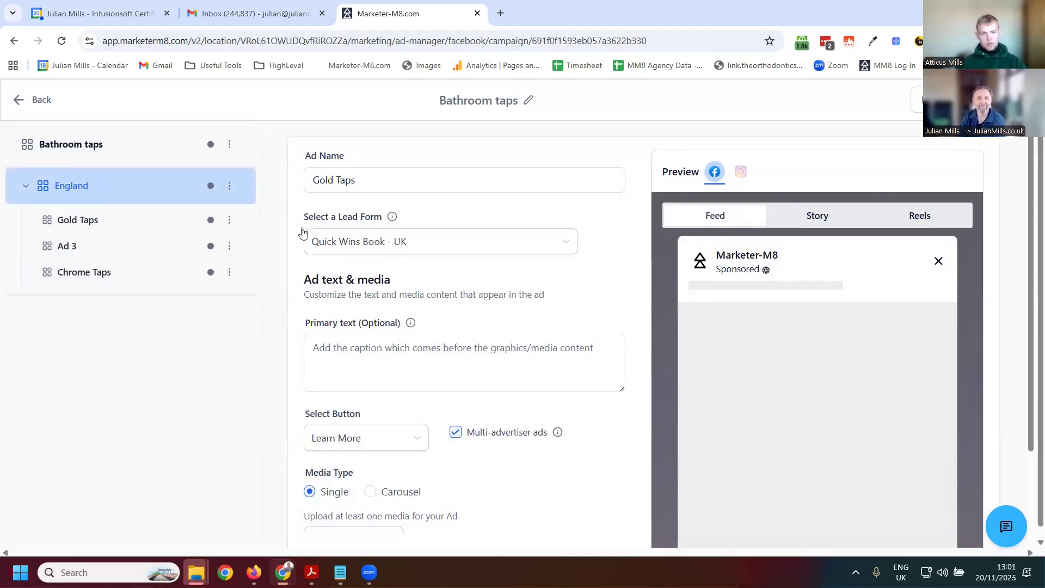
left_click(419, 368)
left_click(417, 437)
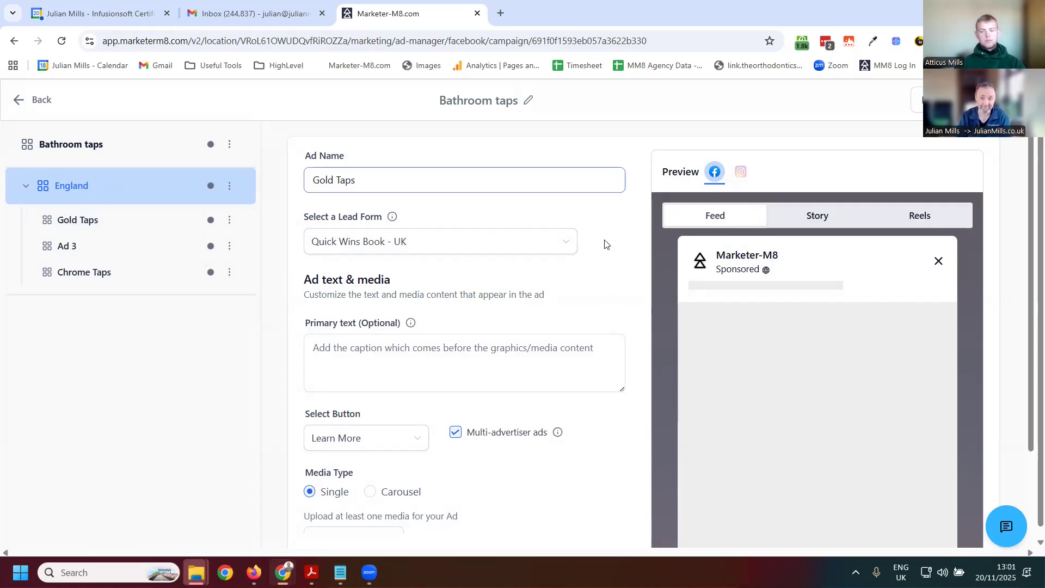
scroll(551, 306, "down", 1)
scroll(556, 365, "up", 1)
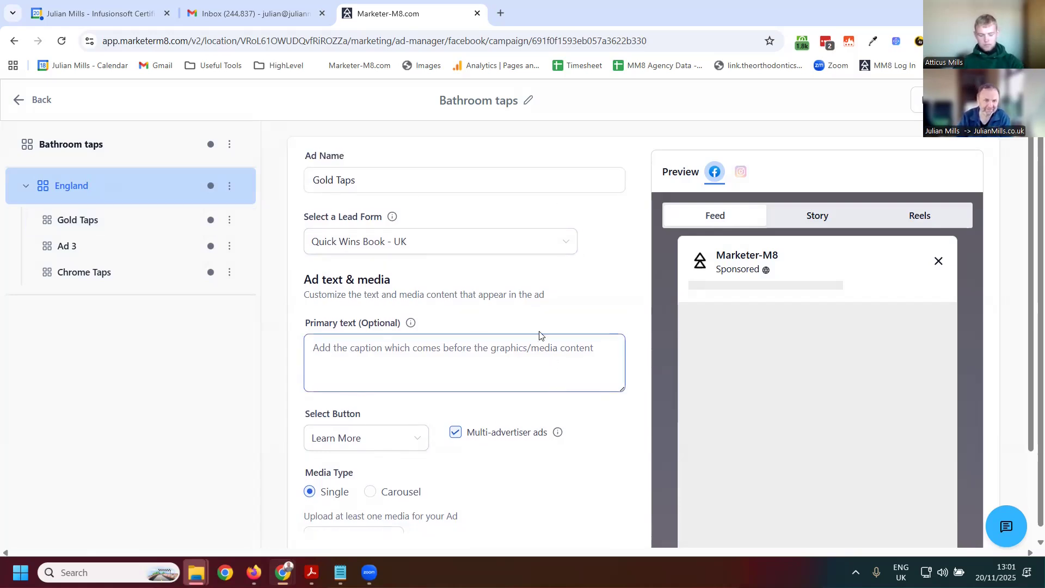
Step: Review the Bathroom taps campaign's objective and the England ad set's geographic location and intended audience settings
left_click(111, 150)
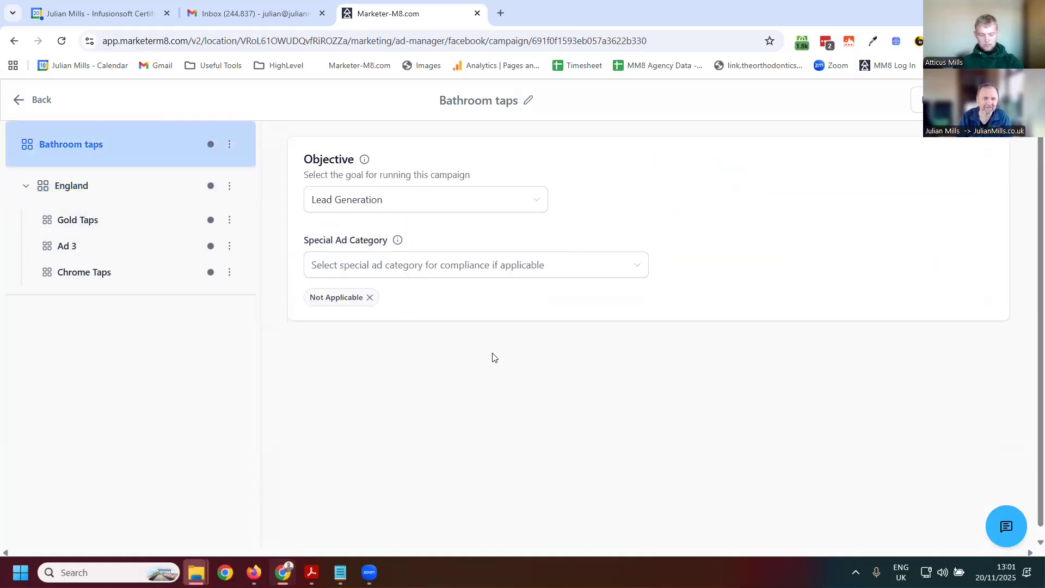
left_click(150, 195)
scroll(668, 318, "down", 8)
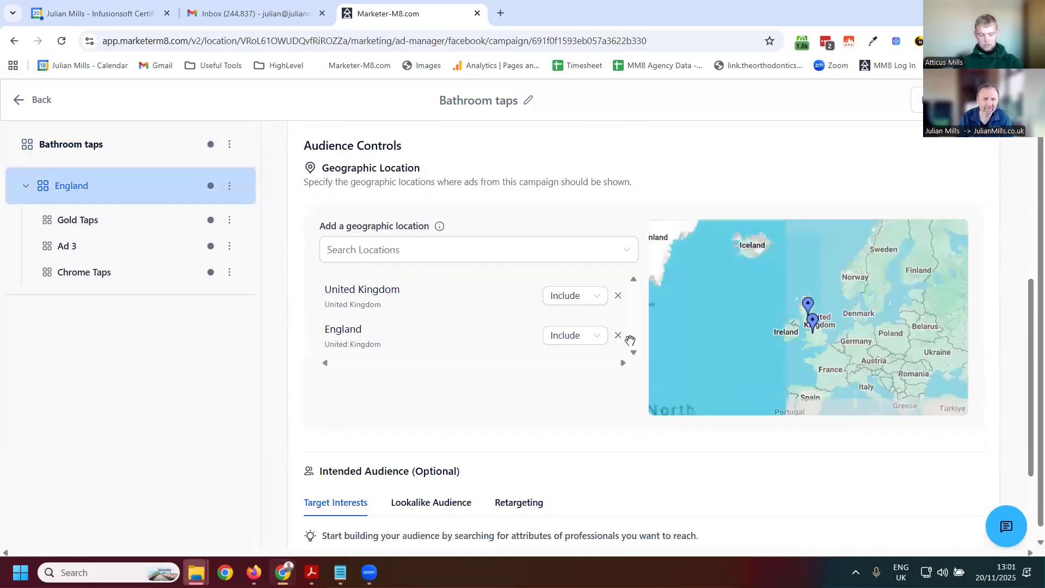
scroll(564, 364, "down", 3)
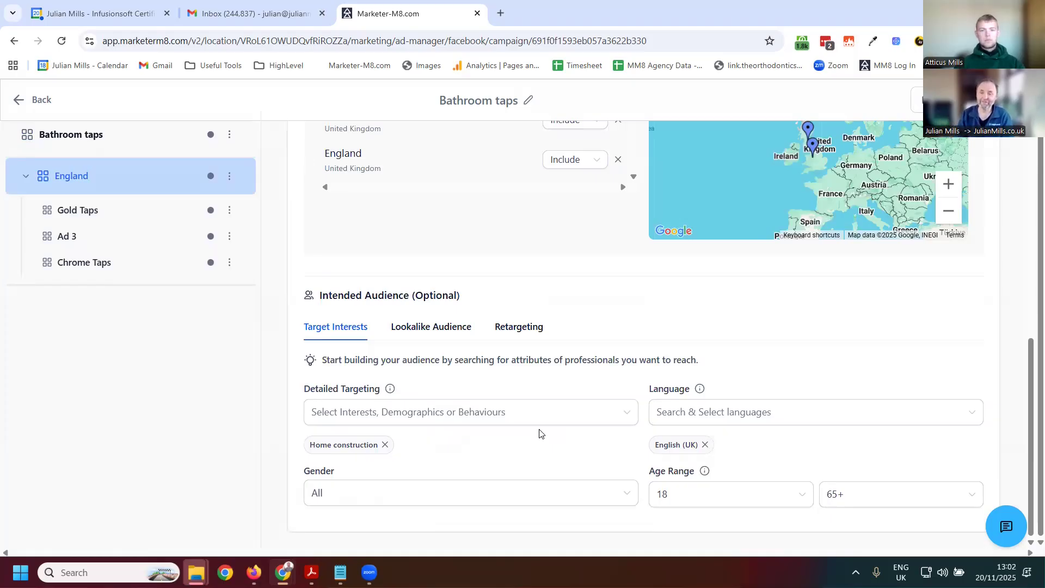
Step: Search the England ad set's detailed targeting for "small business" and look through the suggested interests, demographics and behaviours
left_click(351, 415)
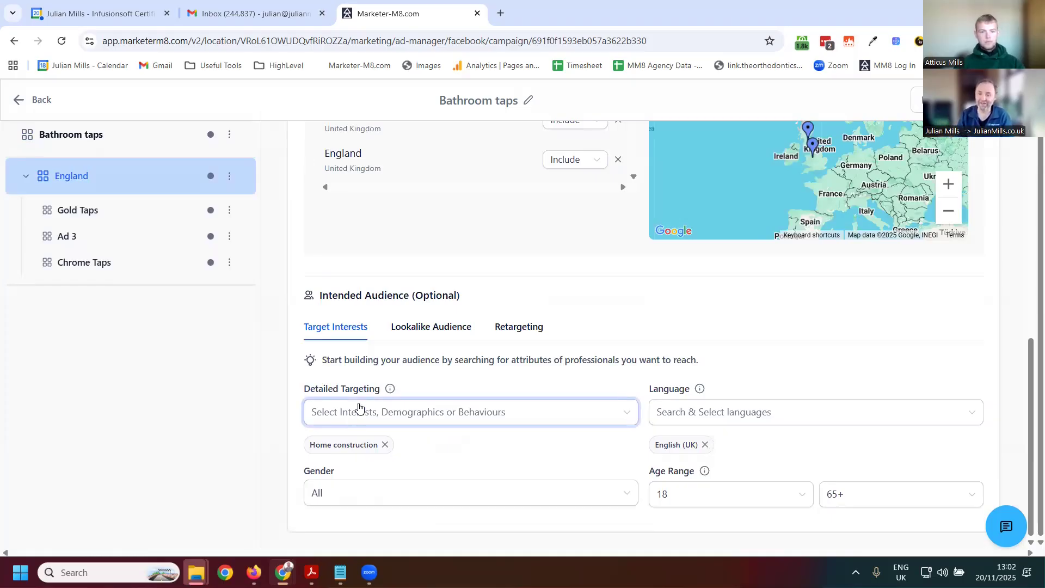
left_click(595, 417)
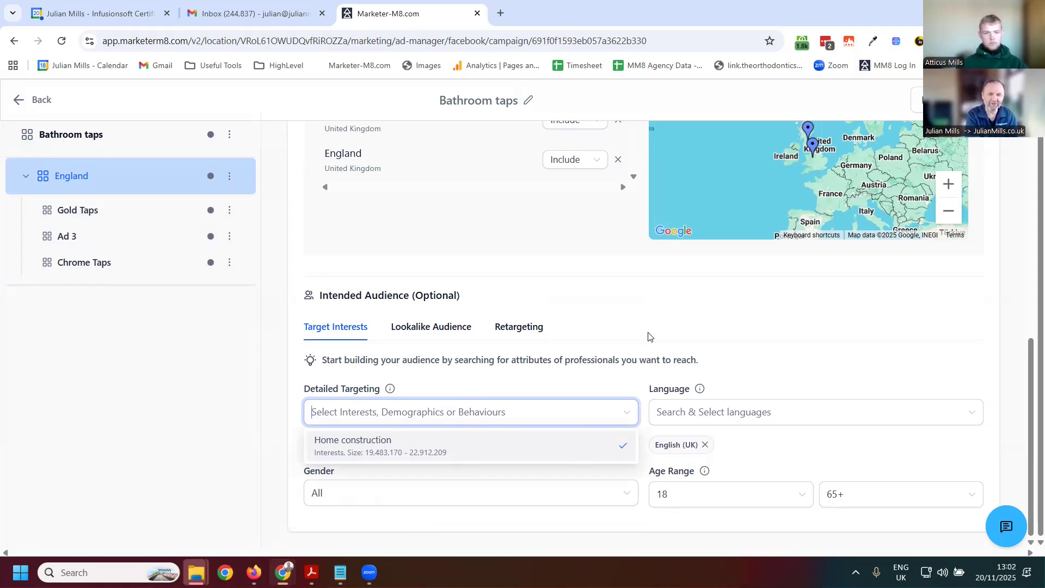
type("h")
key("BackSpace")
type("sm")
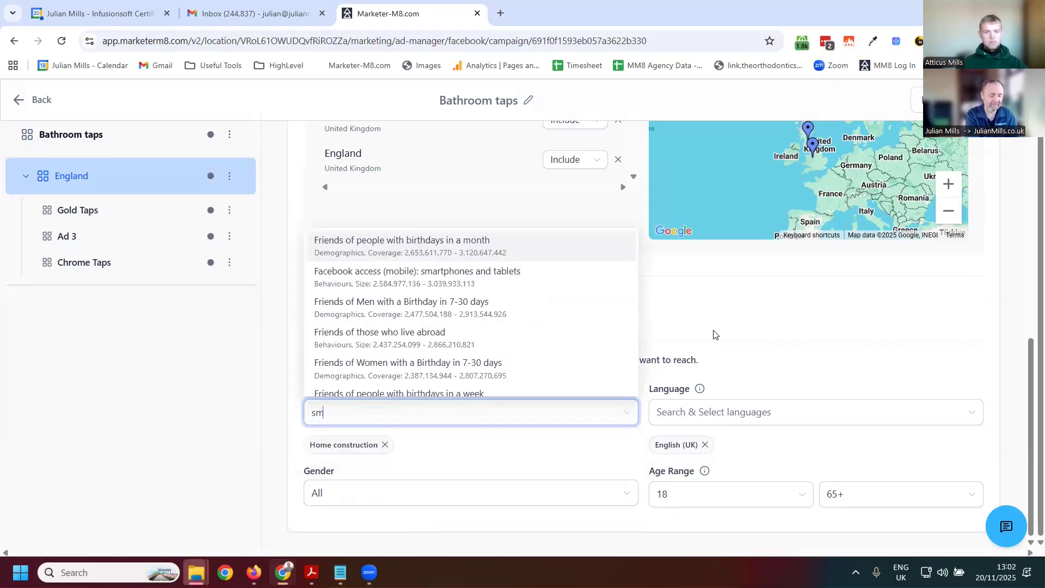
type("all busi")
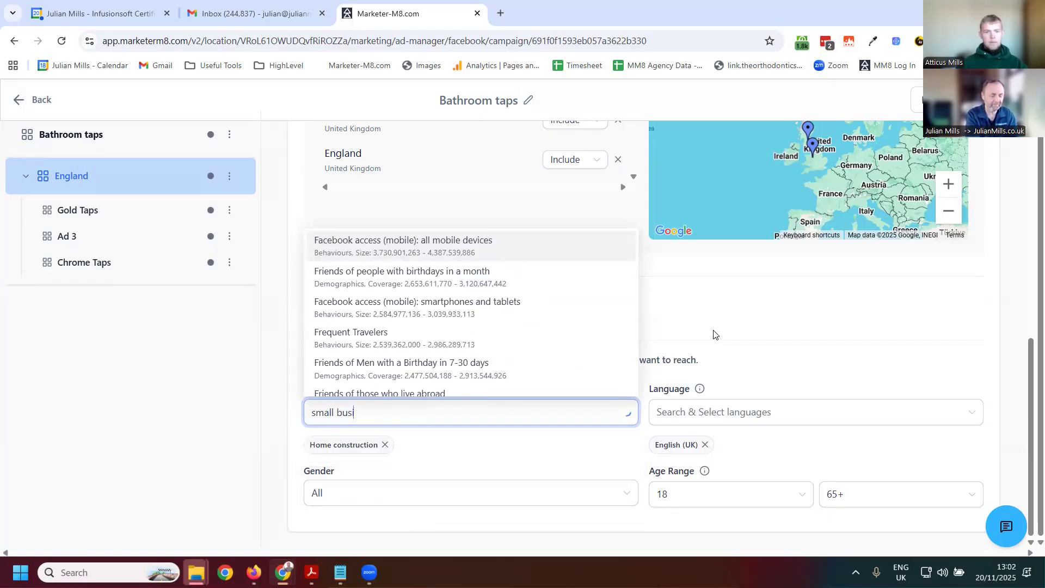
type("ness")
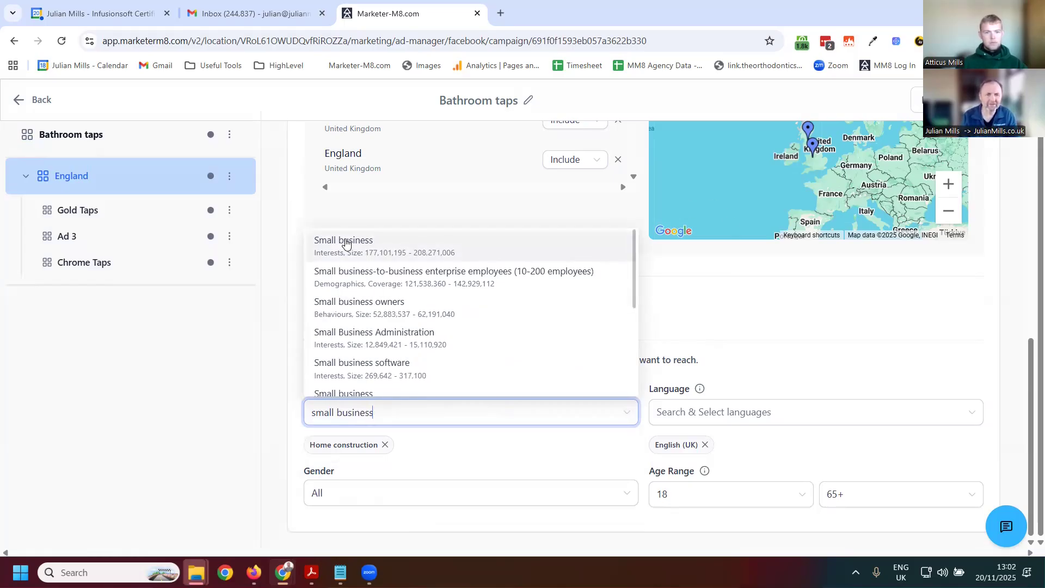
scroll(351, 324, "down", 5)
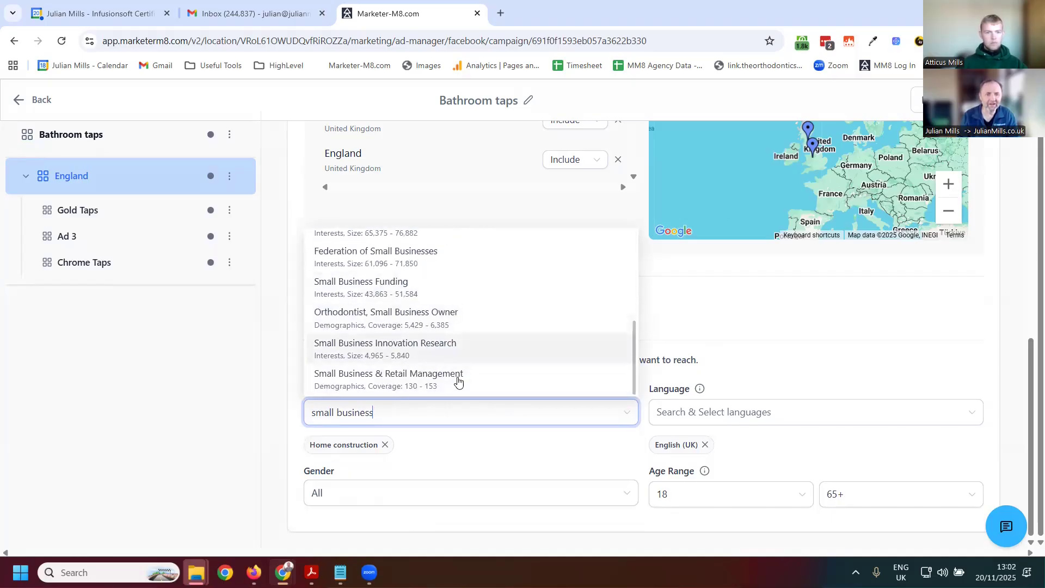
scroll(408, 357, "up", 5)
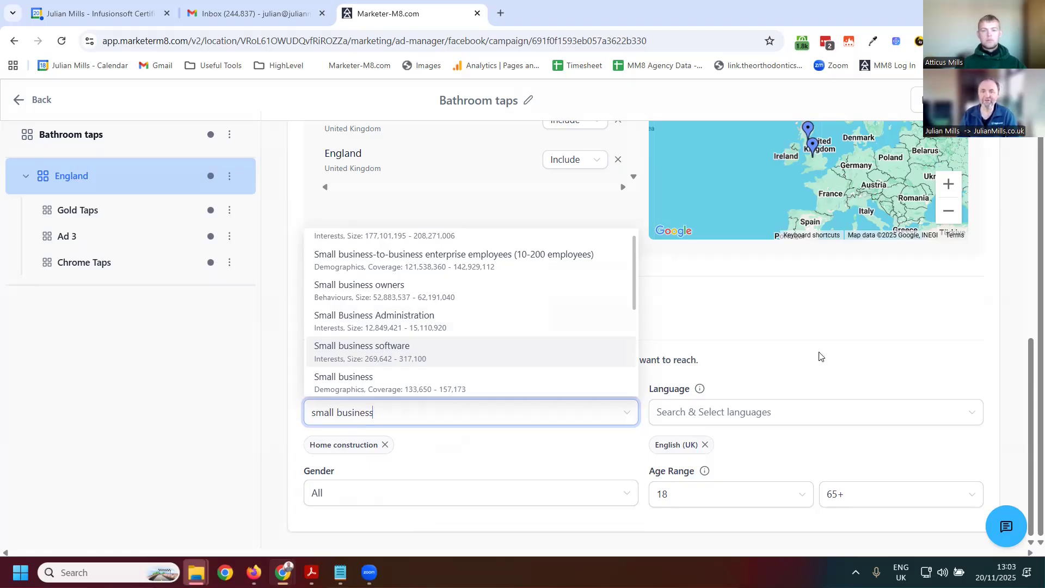
left_click(736, 352)
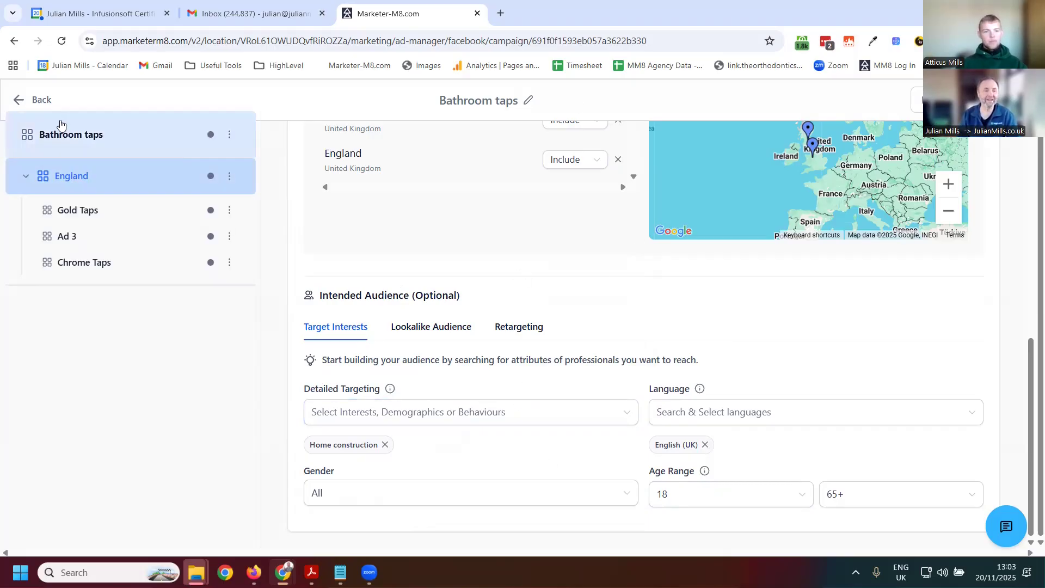
Step: Leave the Bathroom taps campaign and create a new LinkedIn campaign from scratch
left_click(21, 102)
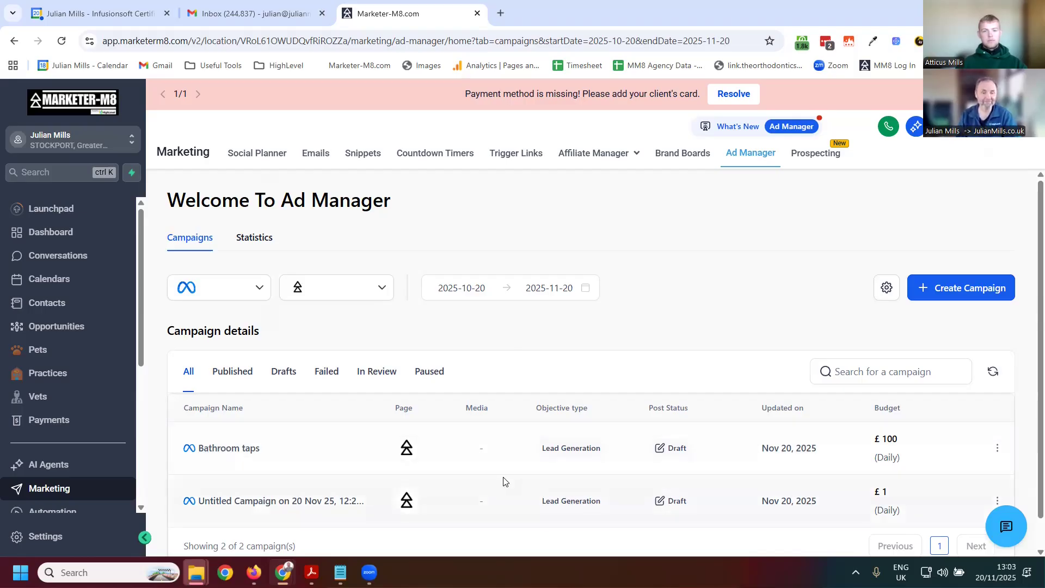
left_click(259, 297)
left_click(964, 294)
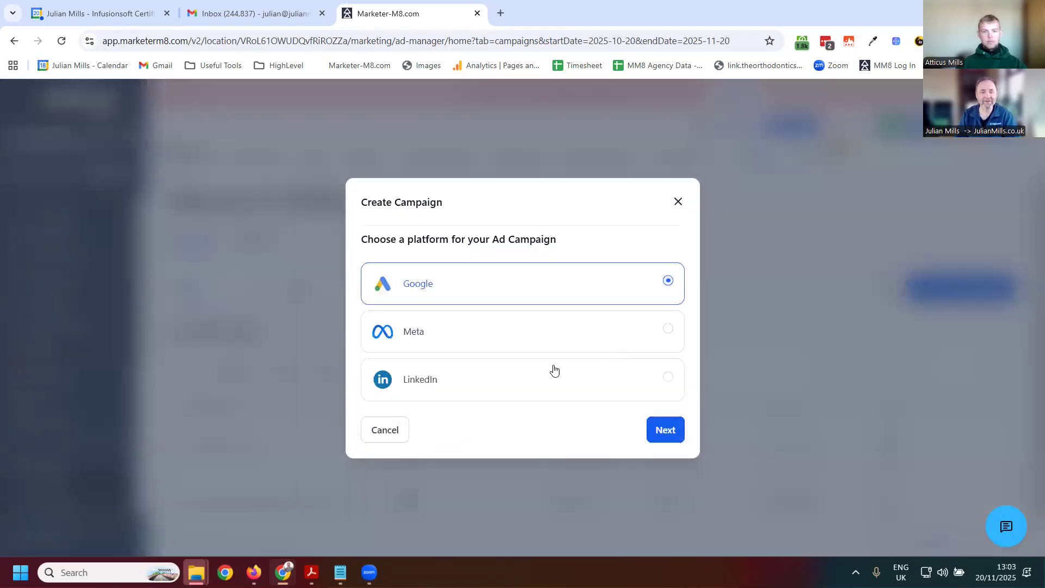
left_click(434, 395)
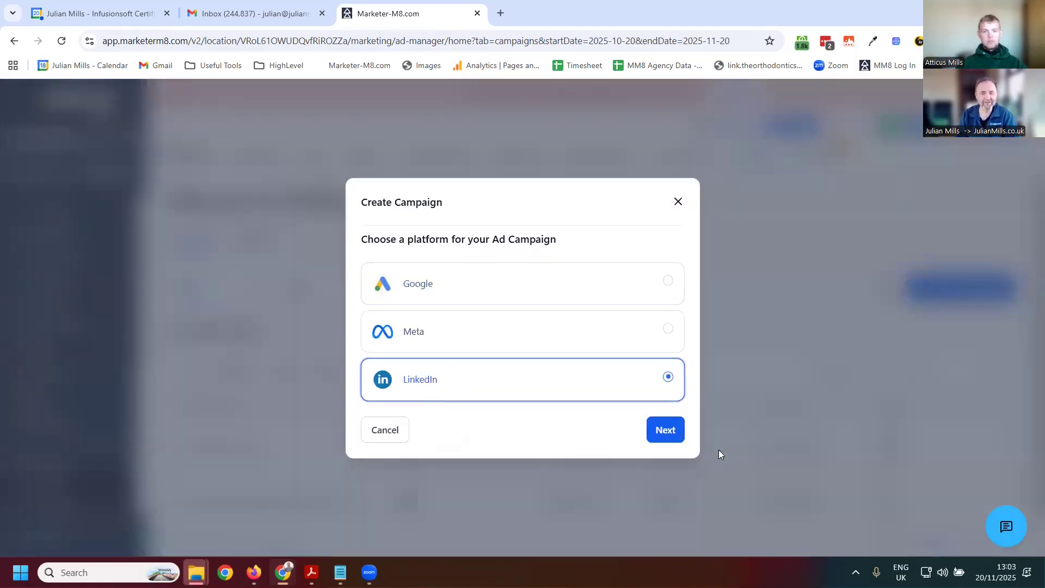
left_click(654, 429)
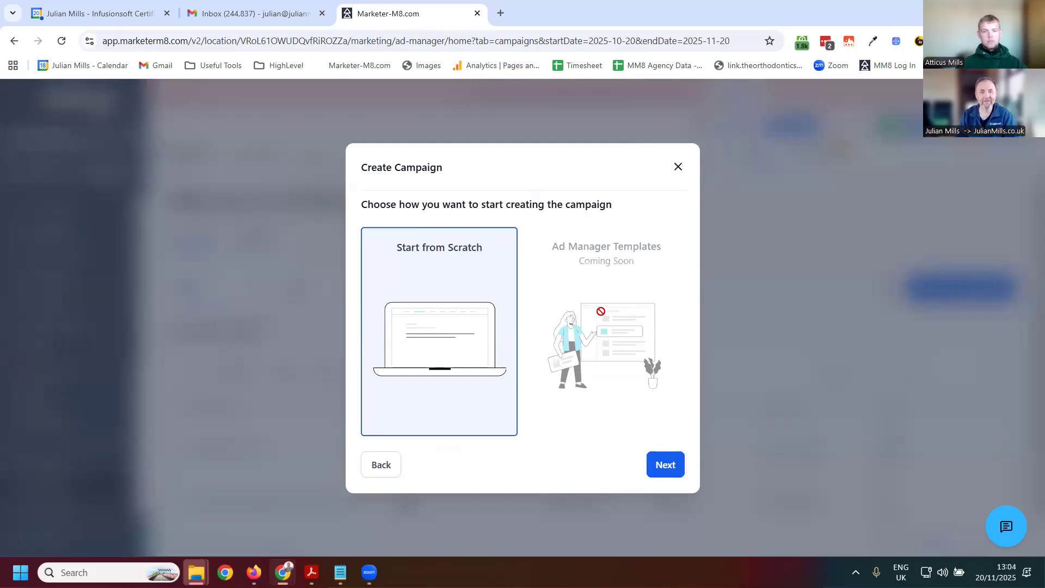
left_click(678, 472)
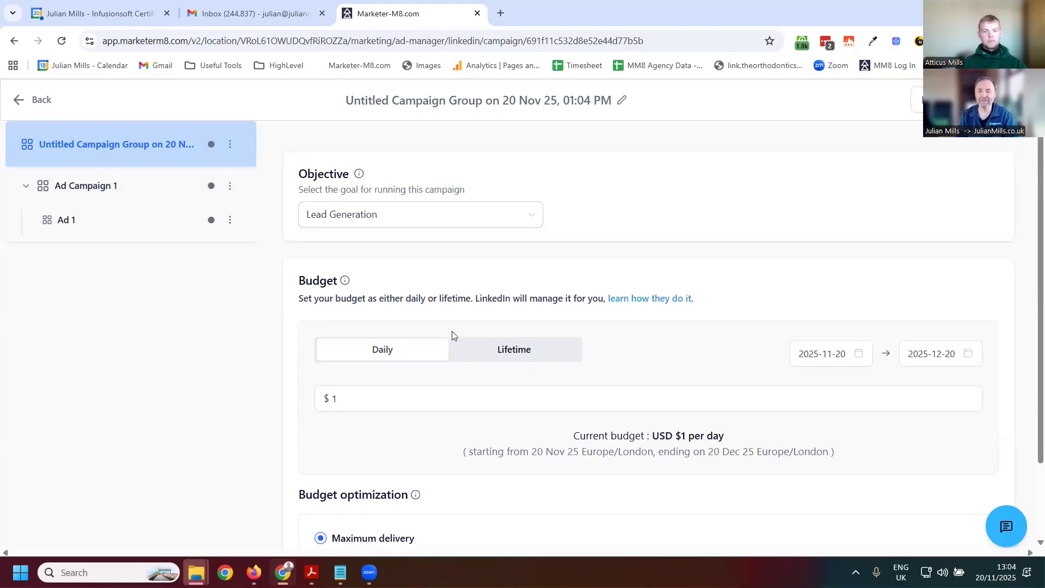
Step: Review the LinkedIn campaign group's objective, budget and budget optimization options
scroll(519, 453, "down", 2)
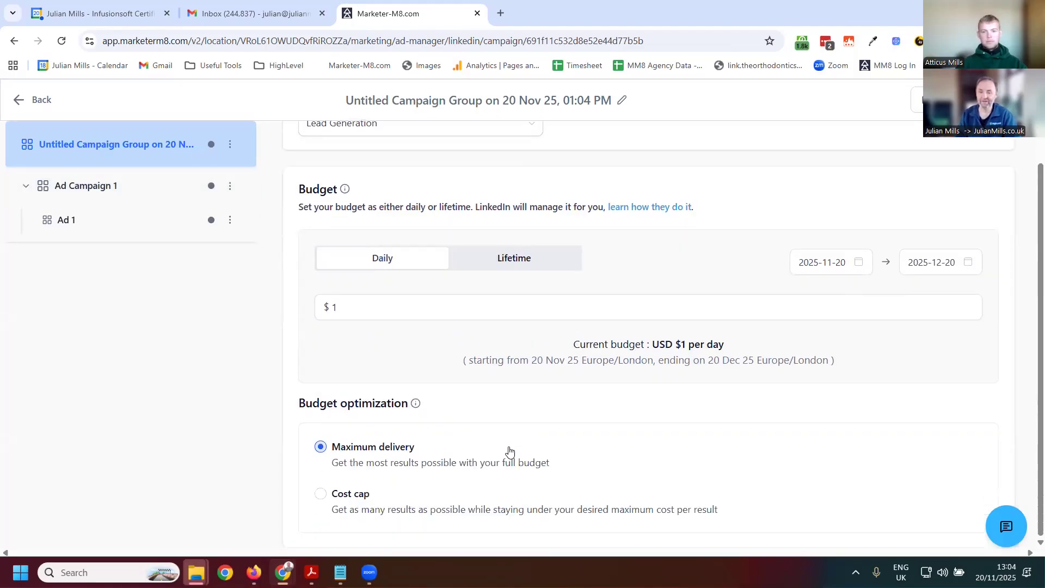
scroll(459, 387, "up", 2)
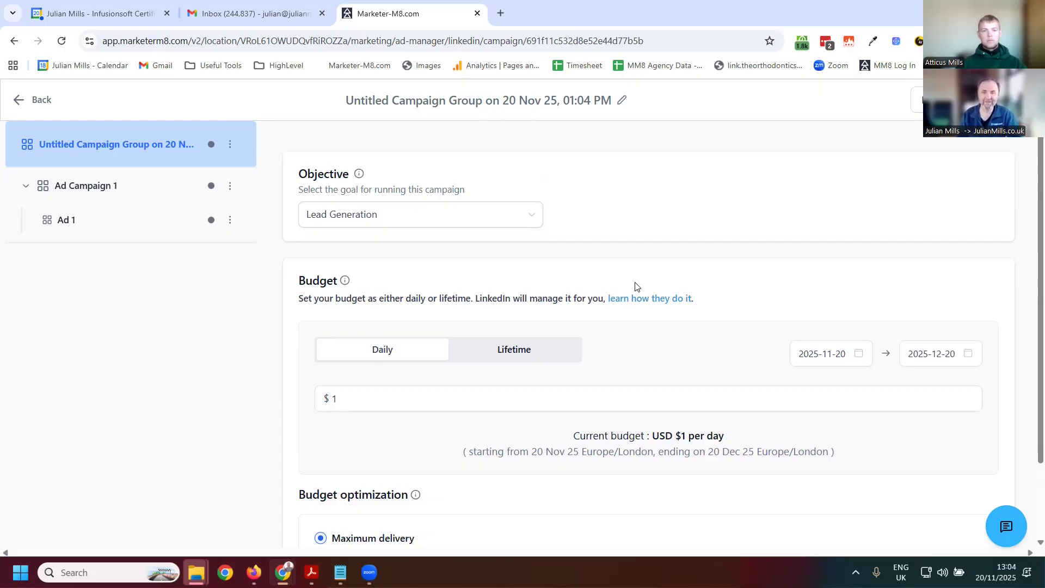
scroll(636, 286, "down", 2)
scroll(591, 339, "up", 2)
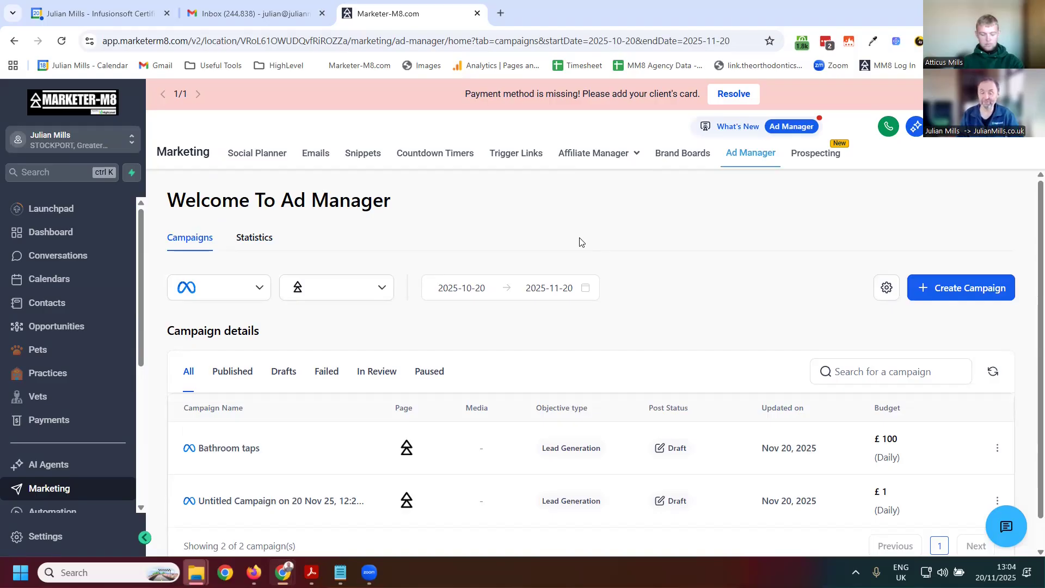
Step: View the Google Ads report and the Facebook Ads report in Reporting
scroll(96, 362, "down", 5)
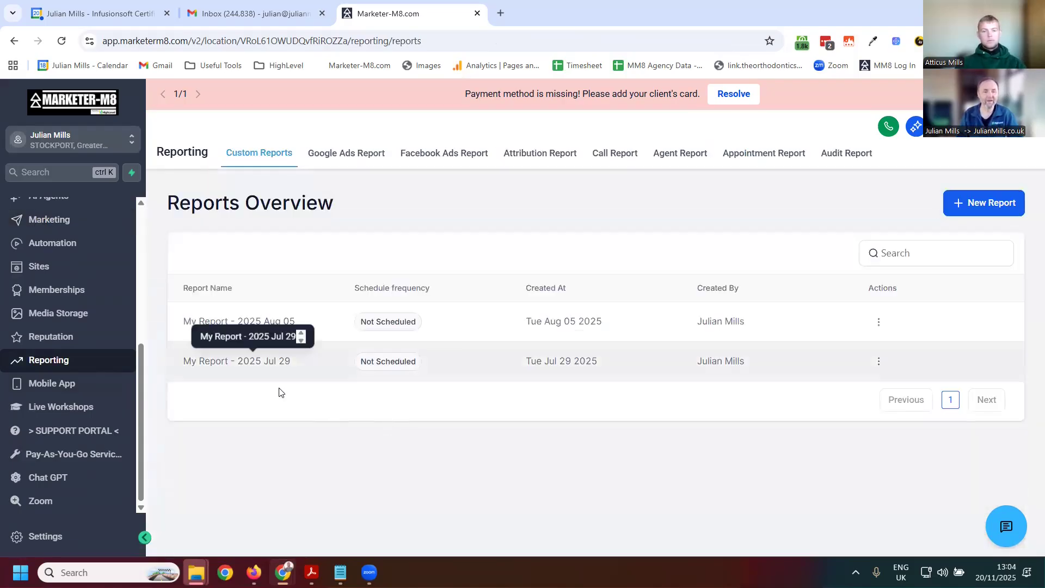
left_click(342, 157)
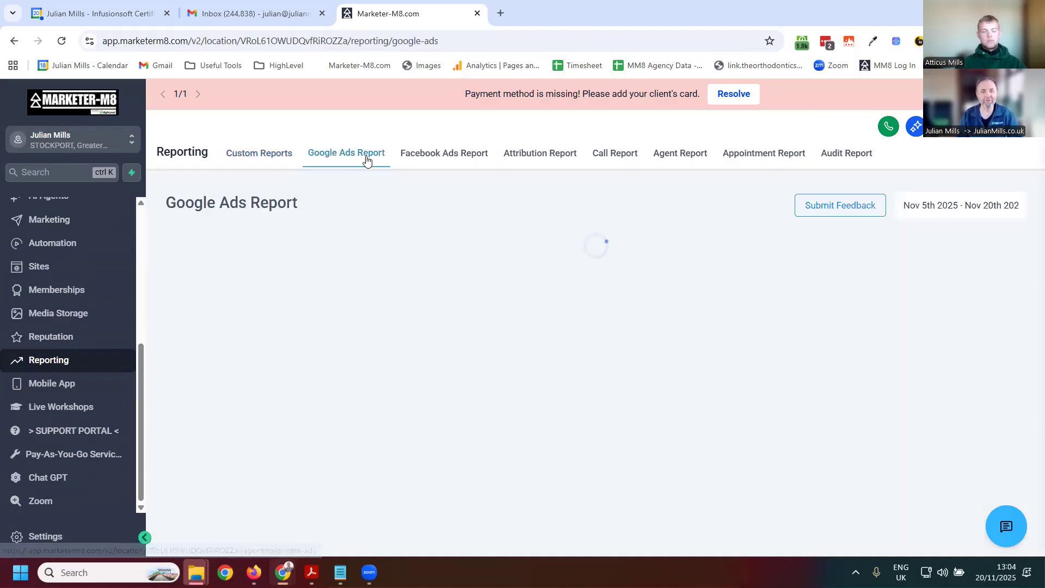
left_click(451, 158)
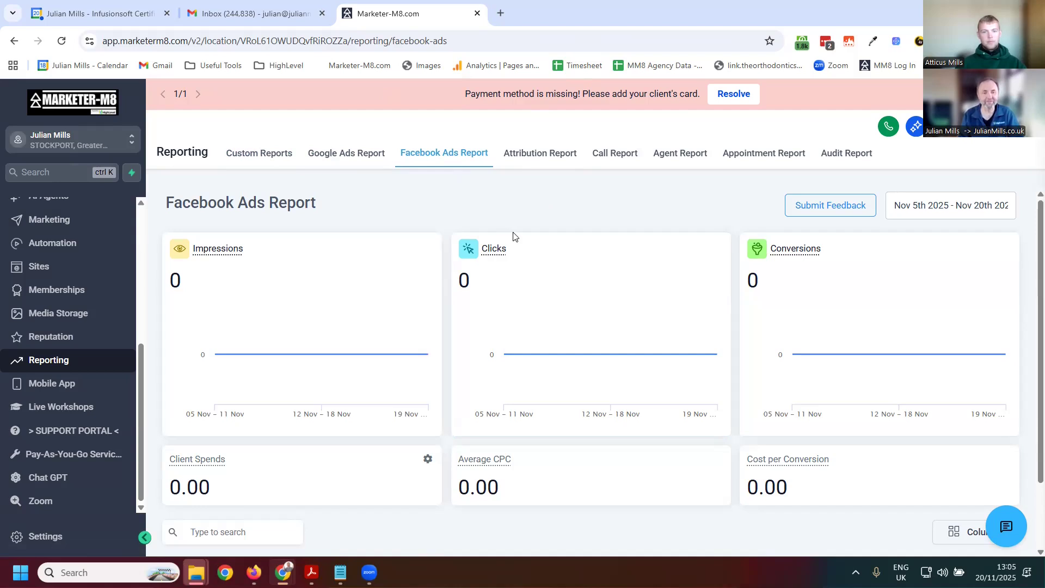
Step: Create a new blank report from the custom reports overview in Reporting
scroll(514, 236, "down", 2)
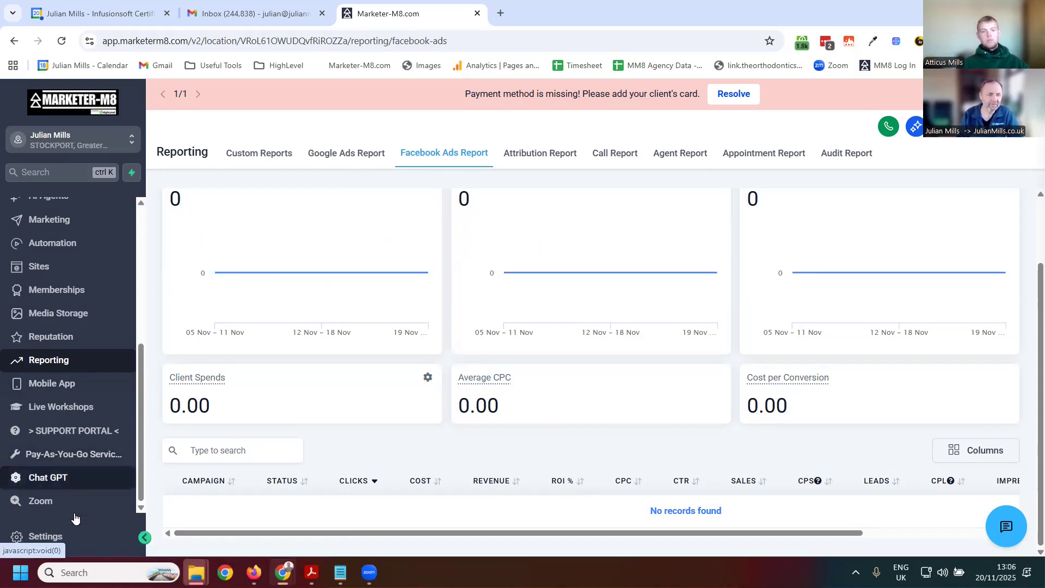
scroll(54, 462, "up", 3)
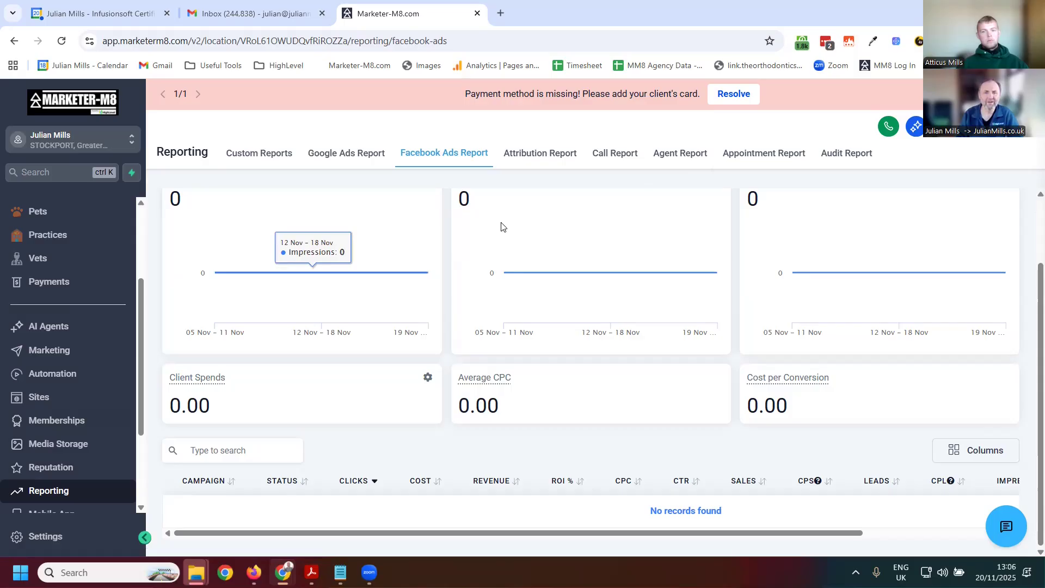
scroll(72, 426, "down", 3)
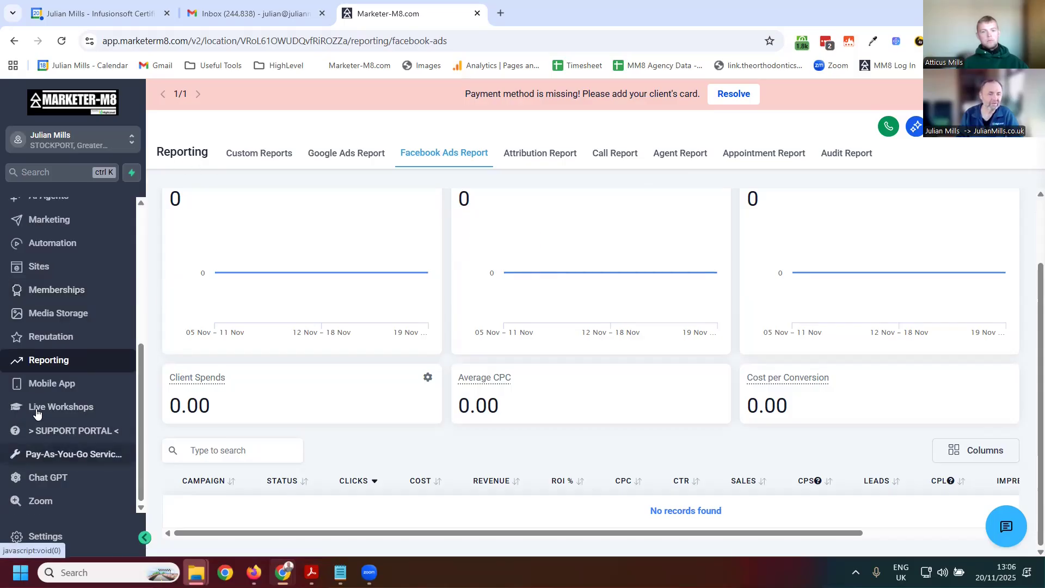
left_click(44, 364)
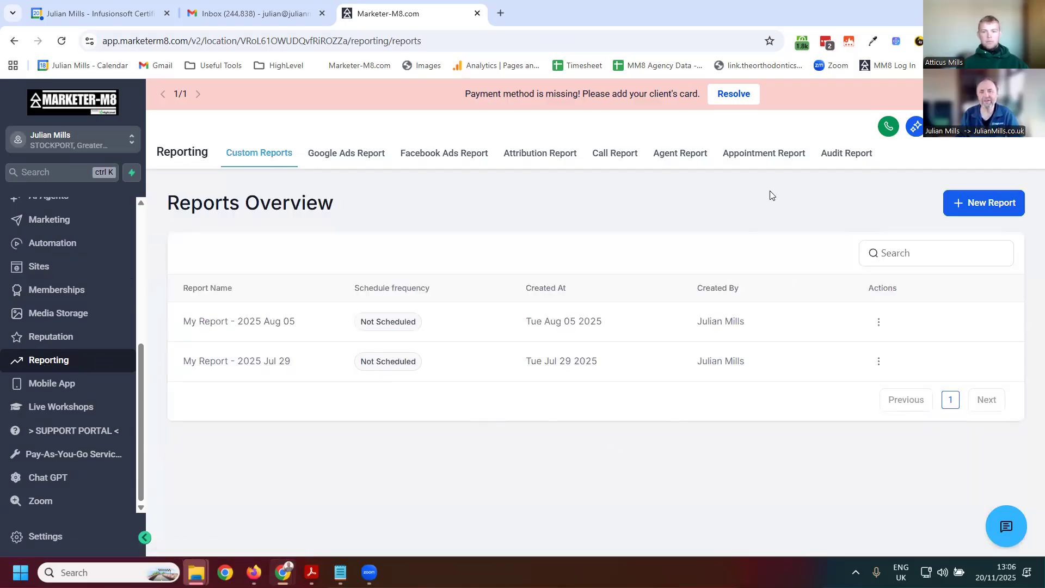
left_click(981, 209)
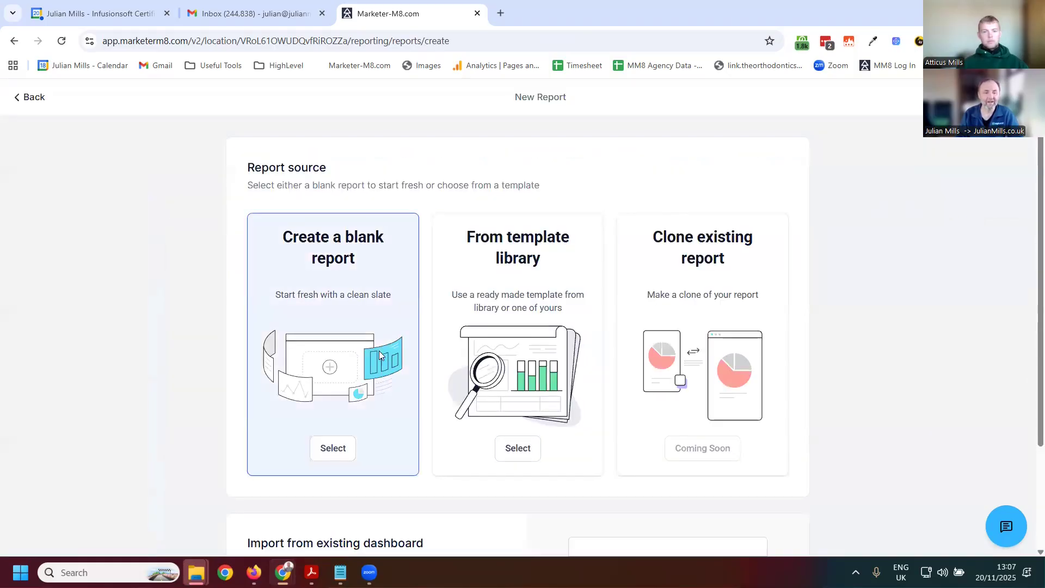
left_click(321, 451)
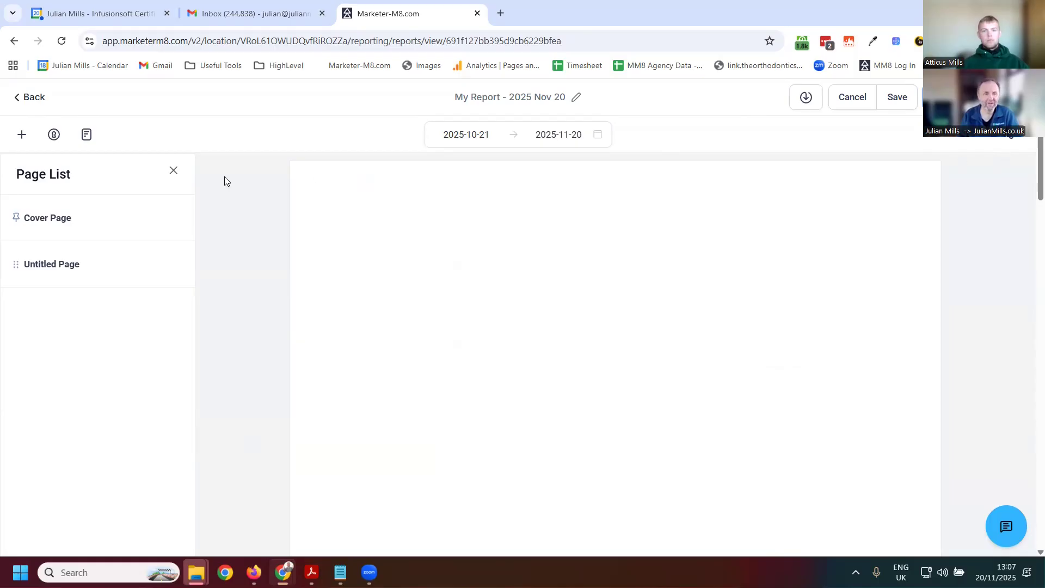
Step: Add the Meta Ads "Ad Impressions" number widget with the Sum of Impressions metric to the report, and leave the report editor
left_click(22, 134)
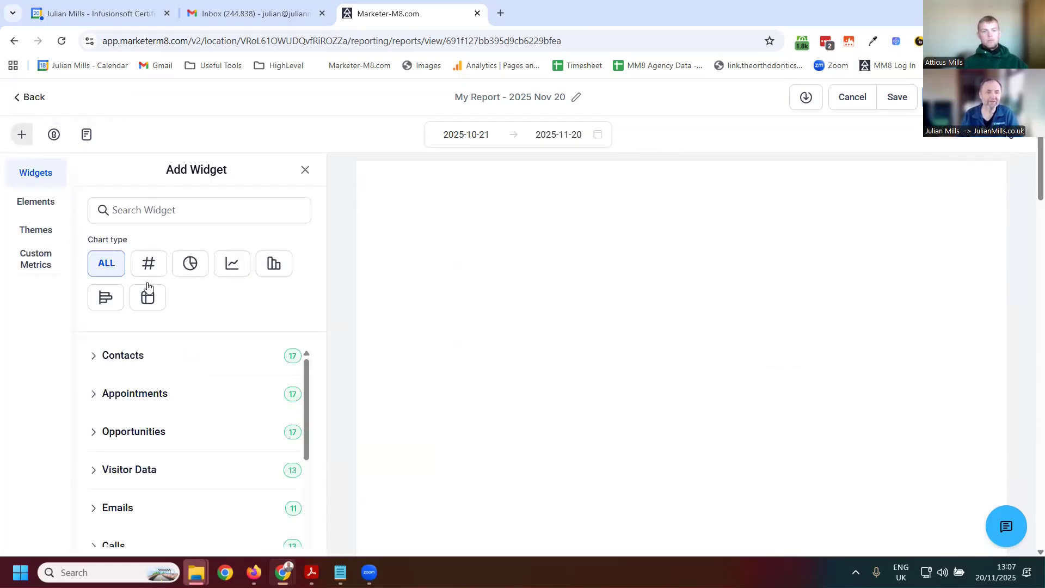
scroll(197, 441, "down", 5)
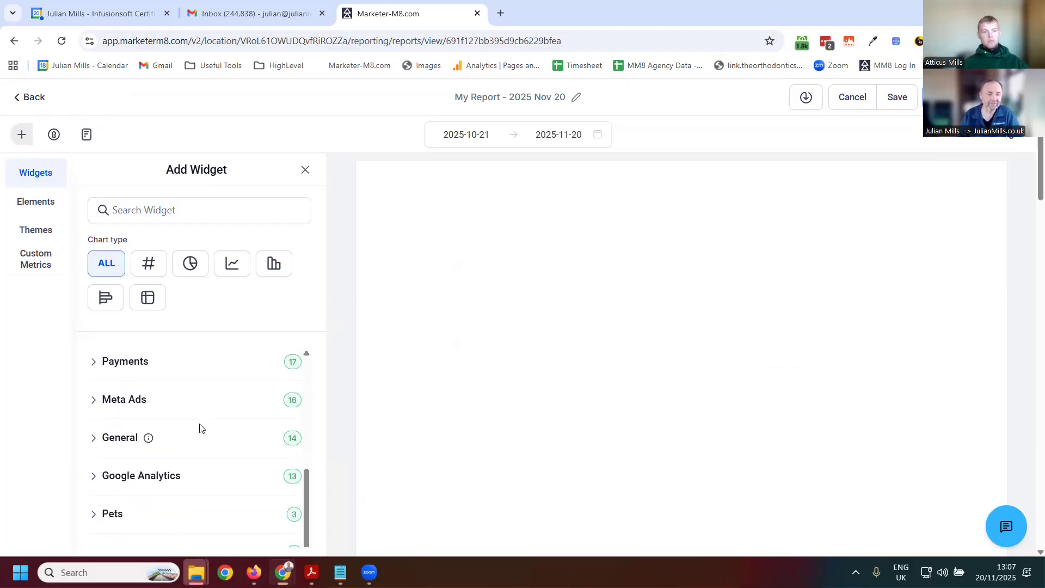
scroll(199, 414, "down", 1)
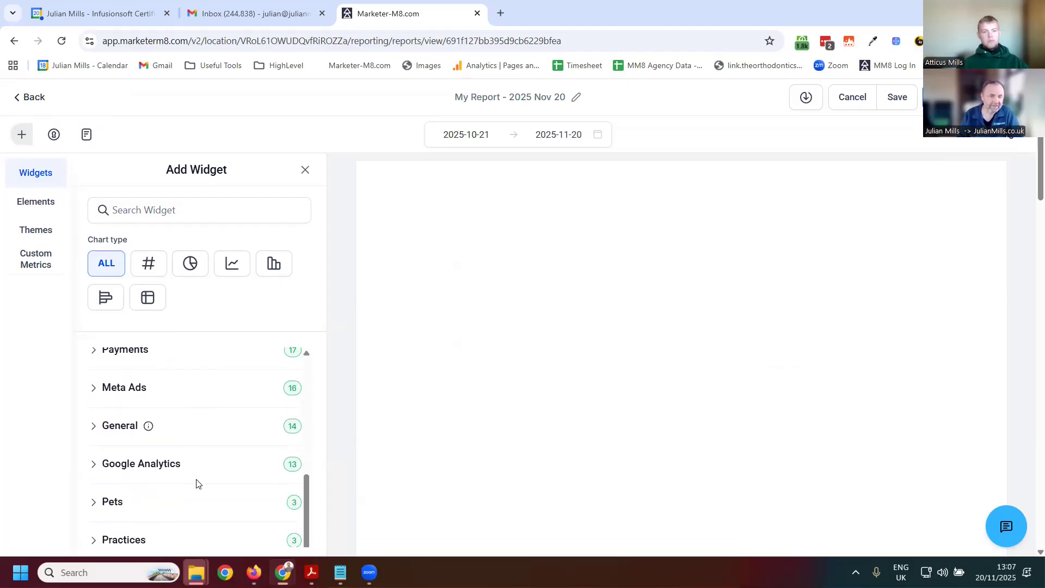
left_click(167, 394)
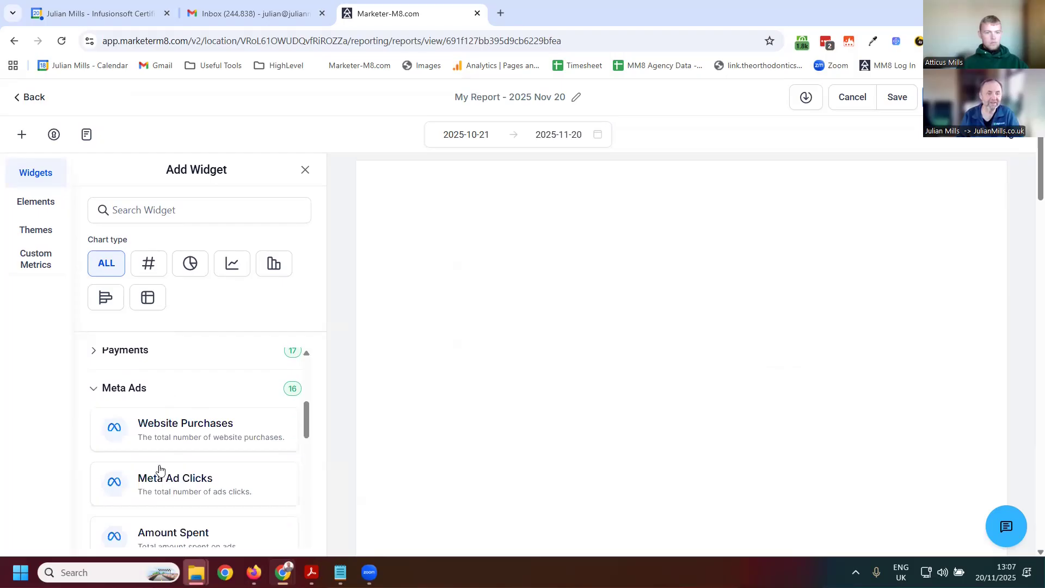
scroll(228, 487, "down", 2)
left_click_drag(209, 406, 329, 371)
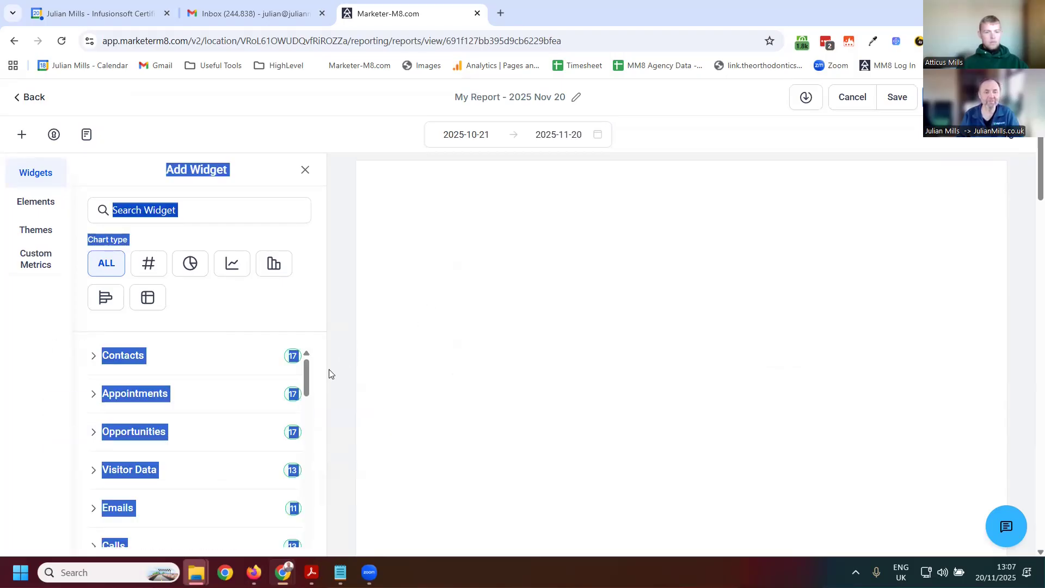
left_click(329, 430)
scroll(153, 432, "down", 9)
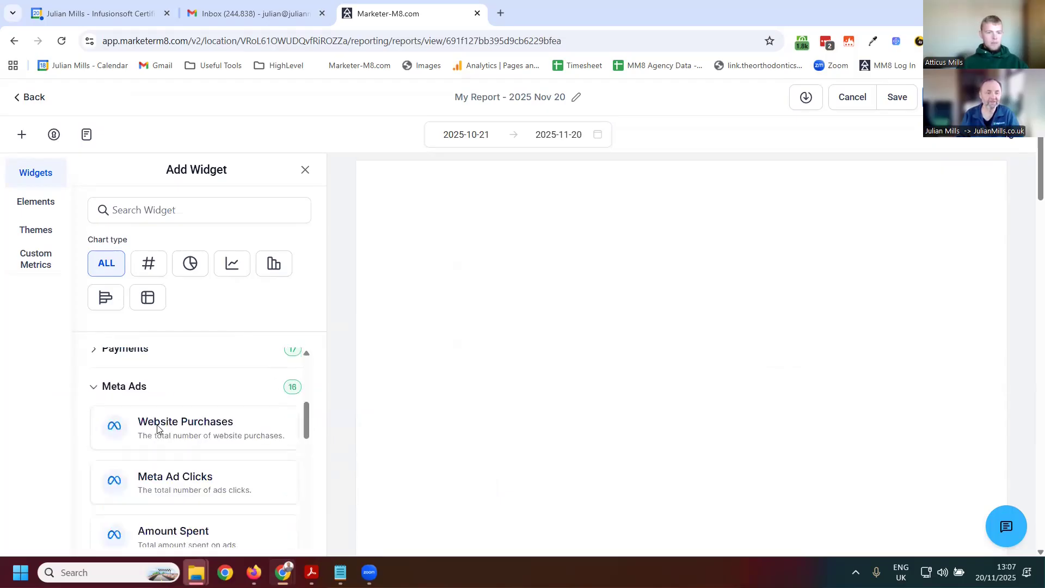
left_click(188, 396)
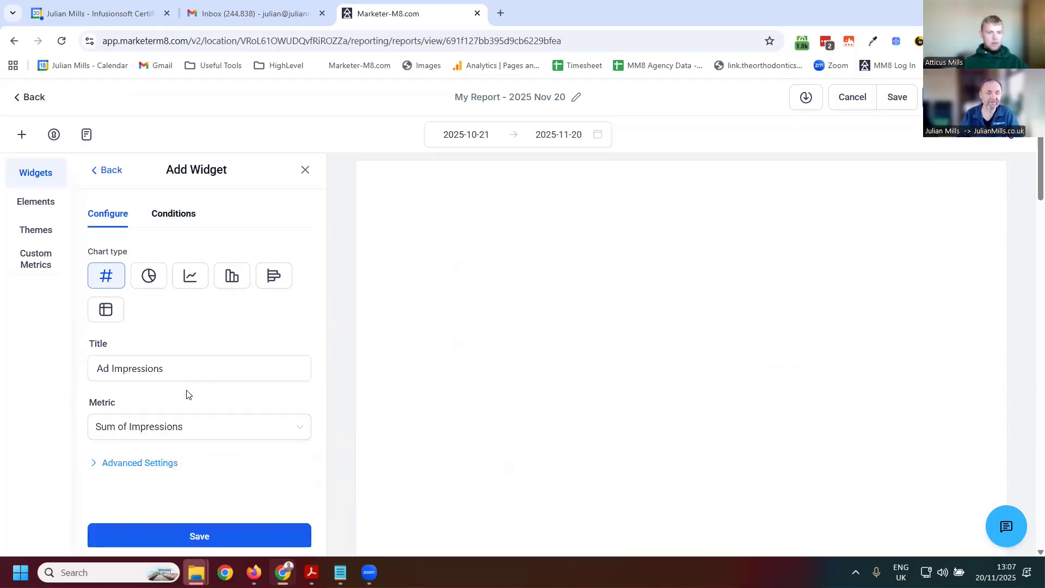
left_click(195, 536)
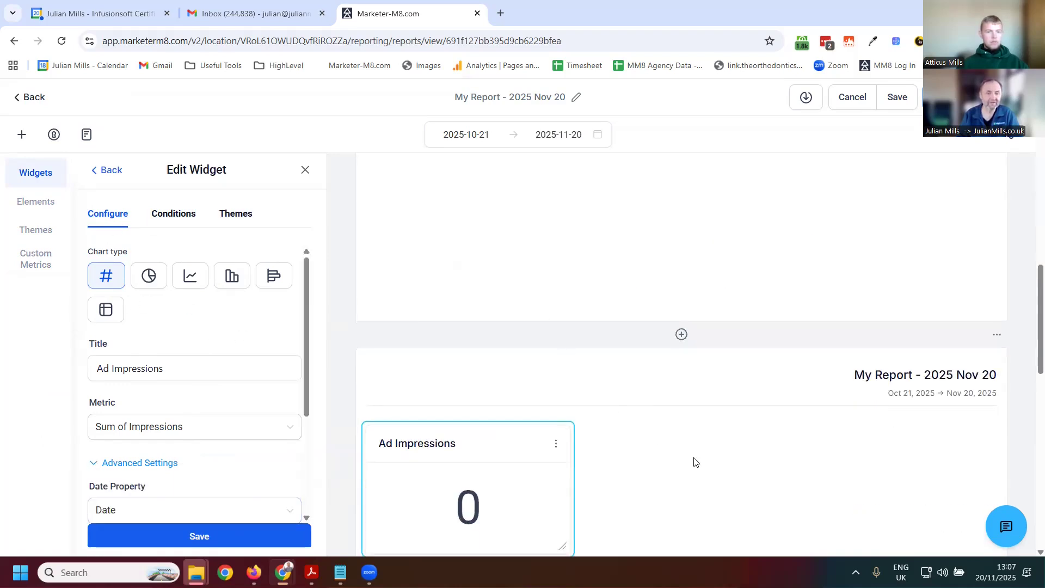
scroll(694, 461, "down", 3)
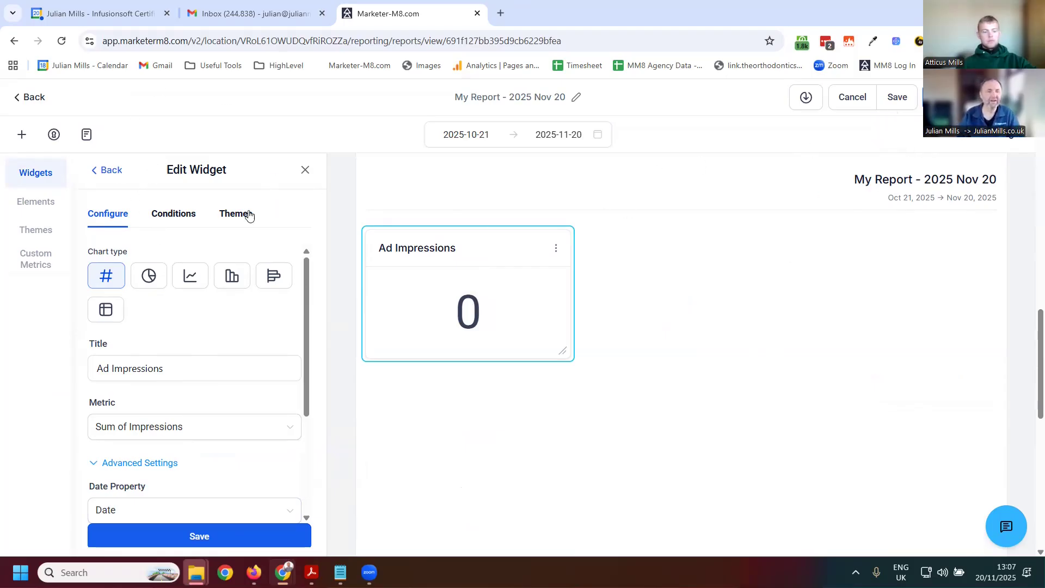
left_click(18, 99)
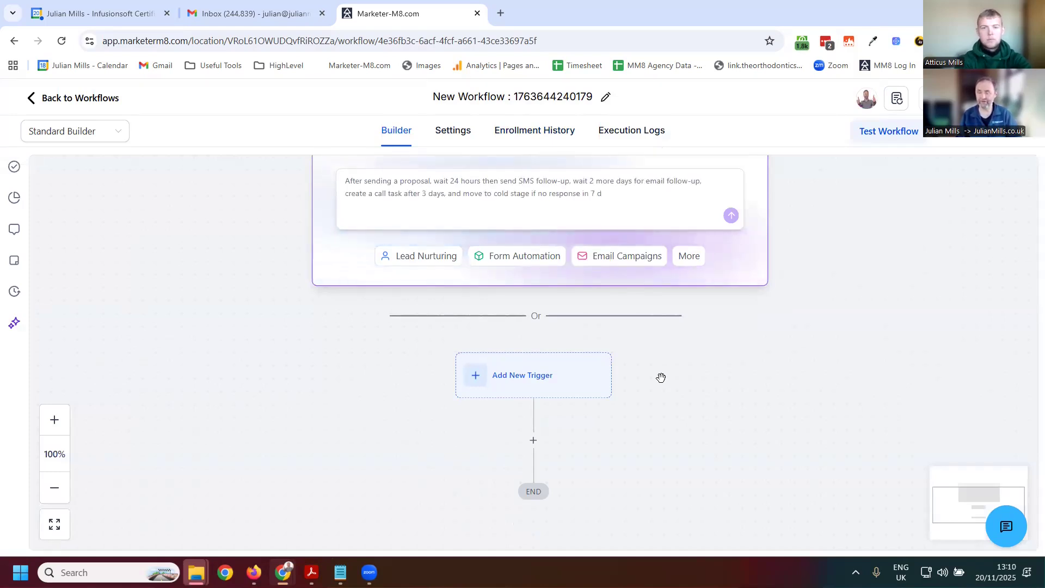
Step: Add a Facebook Lead Form Submitted trigger to the new workflow, filtered to the Marketer-M8 page
left_click(535, 376)
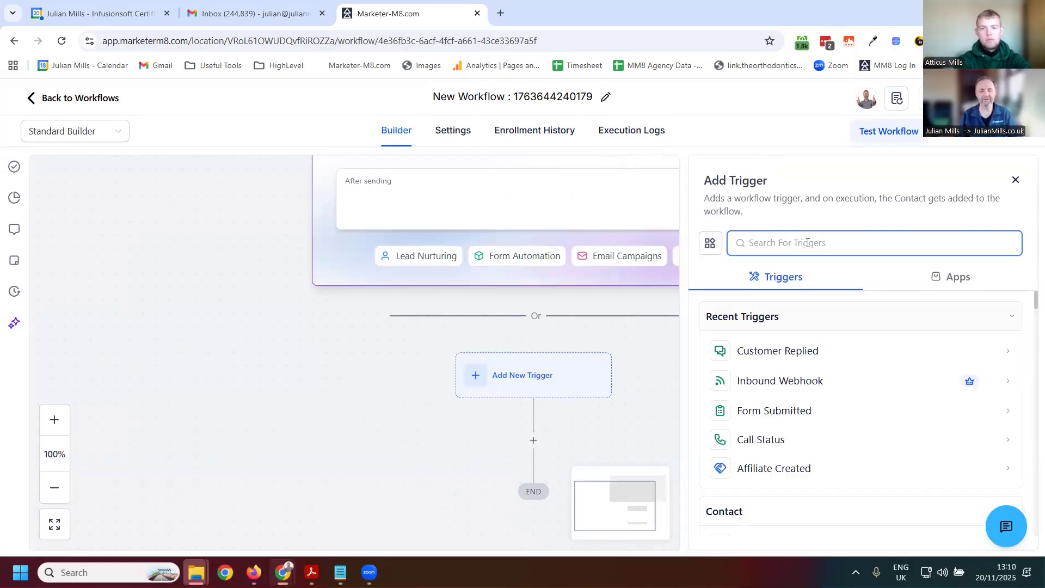
type("form")
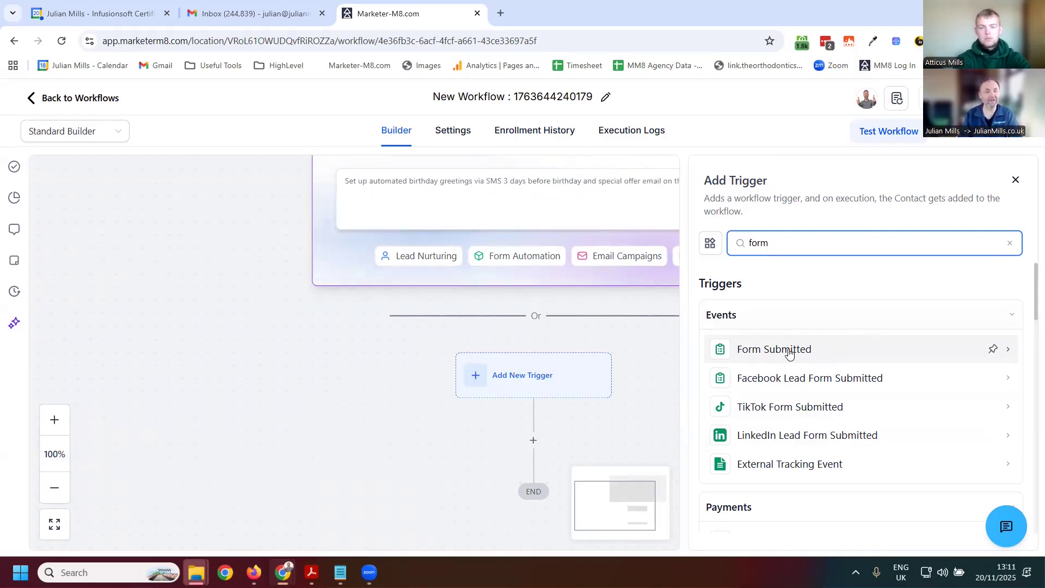
left_click(793, 379)
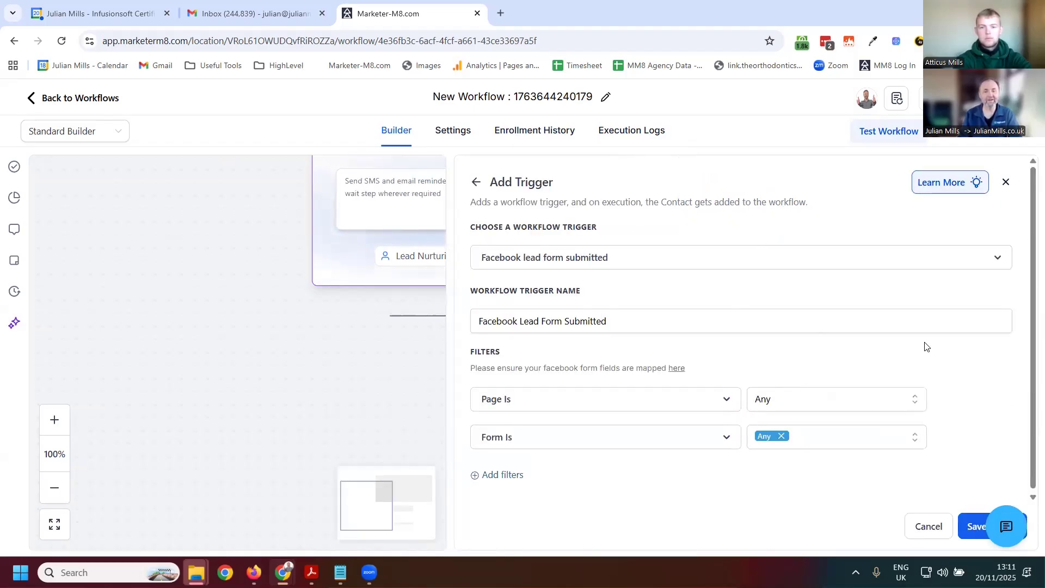
left_click(802, 396)
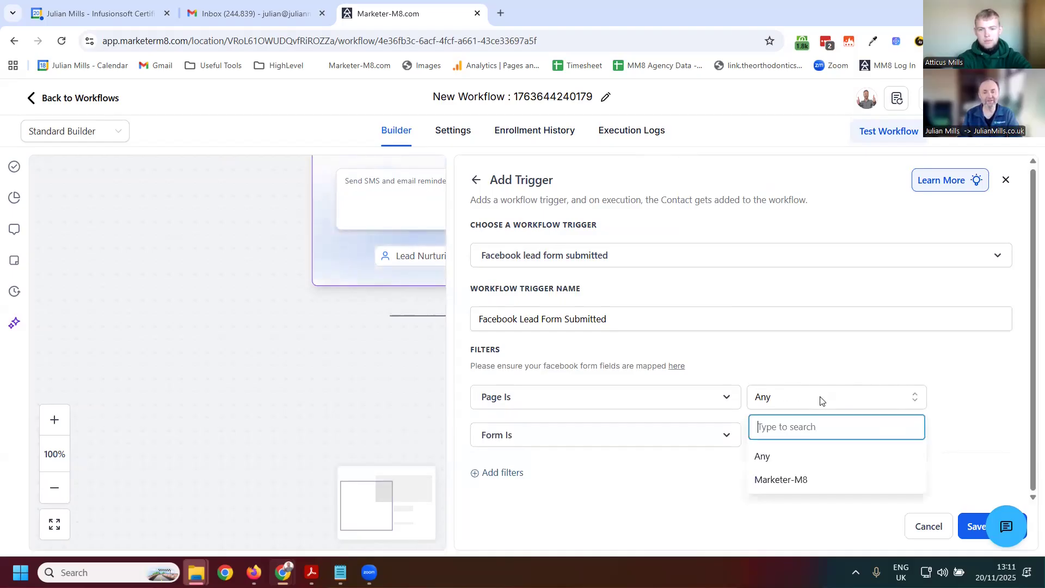
left_click(799, 481)
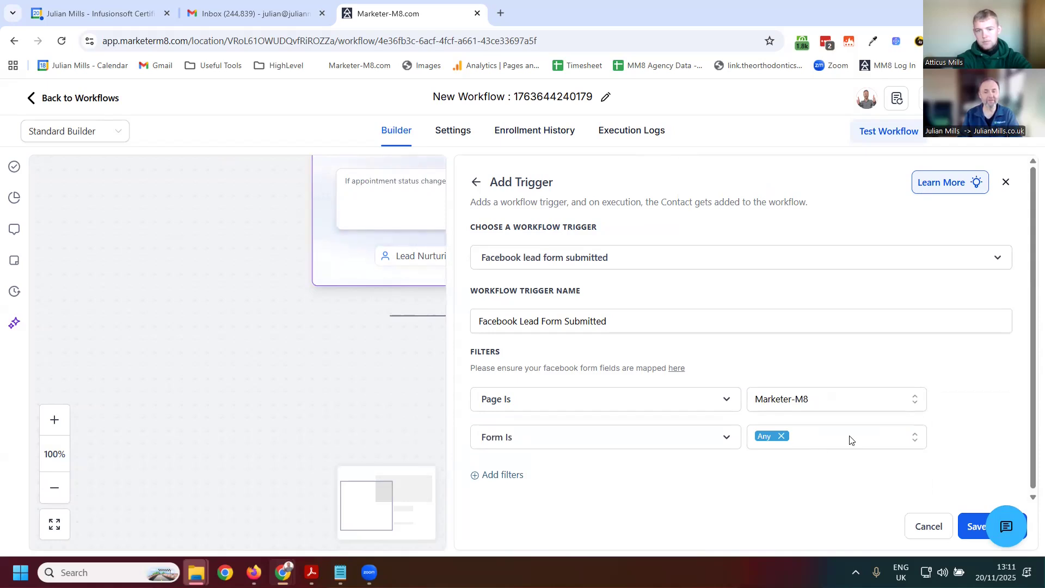
Step: Set the trigger's form filter to "Quick Wins Book - UK" and save the trigger
left_click(845, 438)
left_click(782, 437)
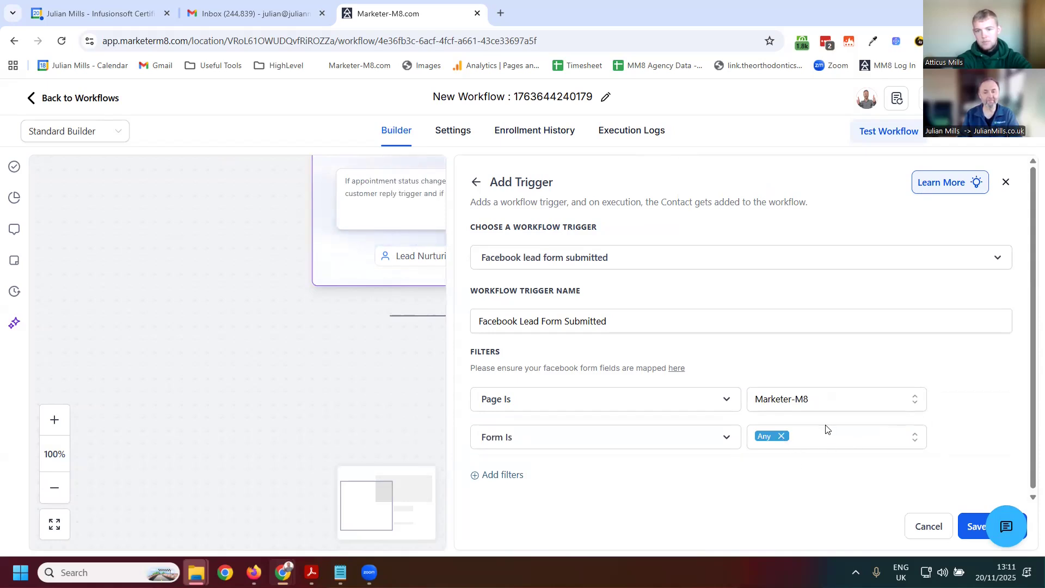
left_click(833, 441)
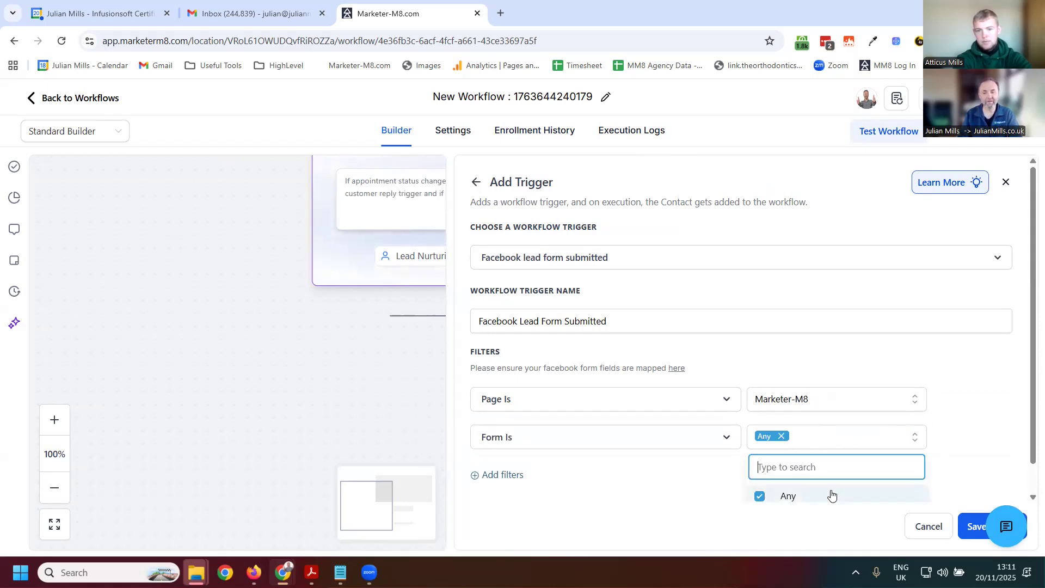
scroll(832, 495, "down", 1)
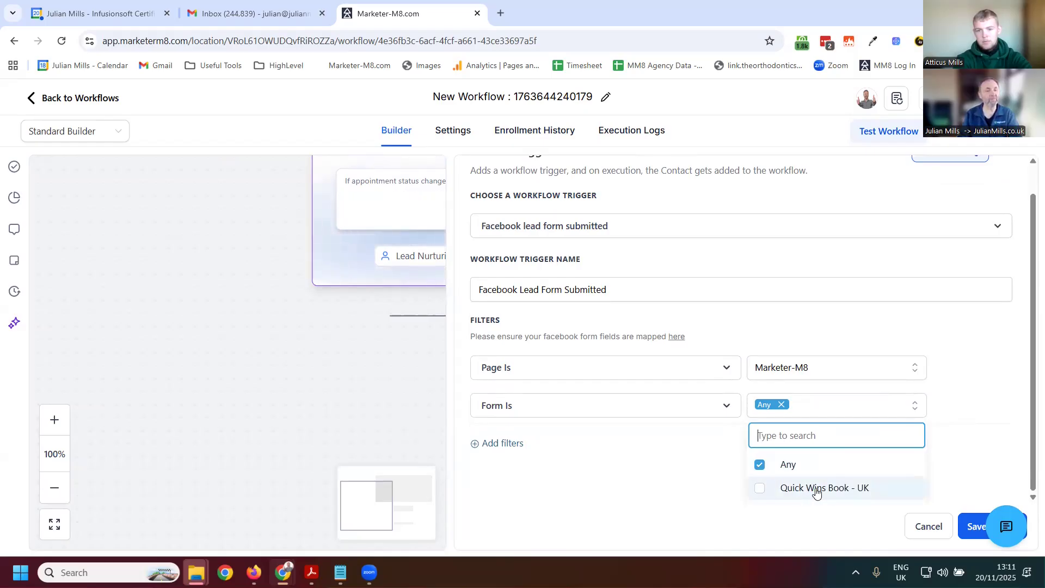
left_click(809, 492)
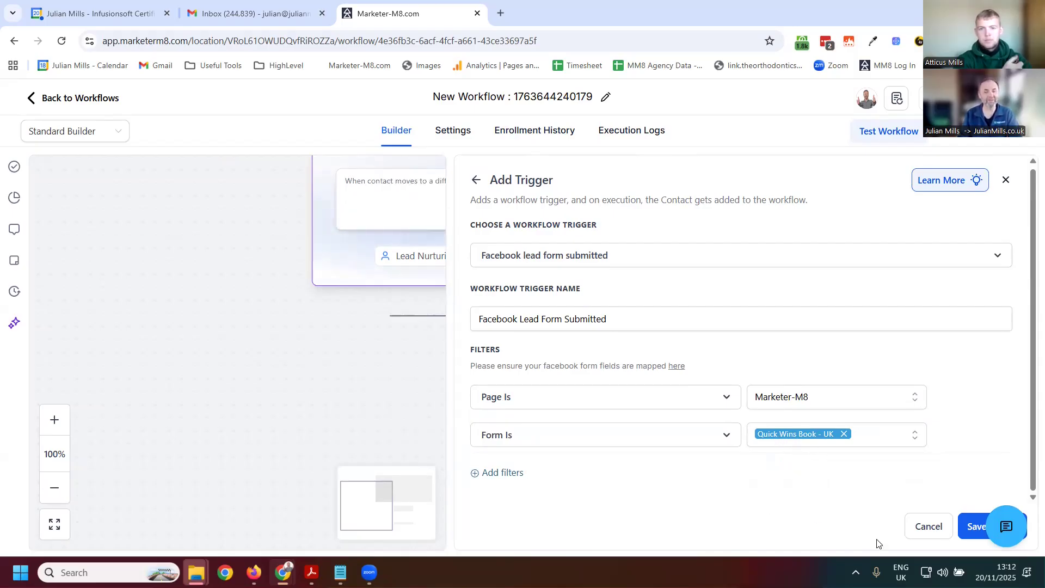
left_click(968, 536)
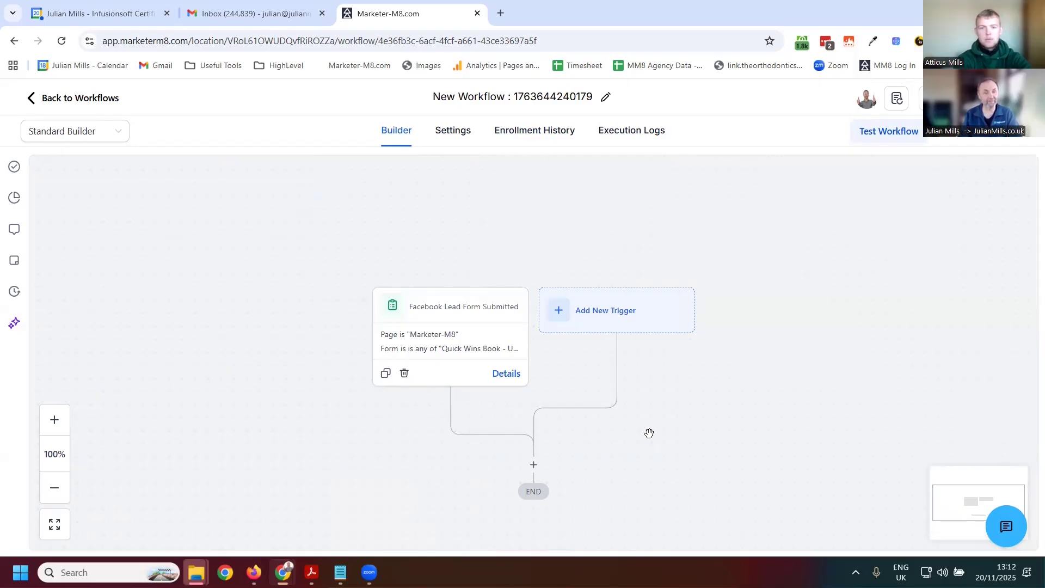
scroll(639, 414, "down", 1)
left_click(532, 436)
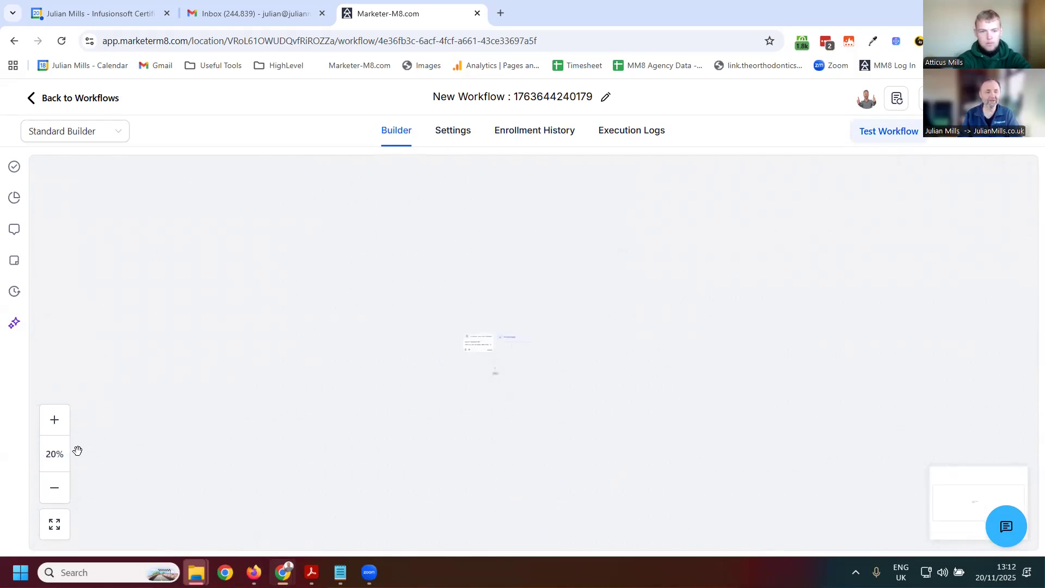
left_click(58, 424)
left_click(57, 424)
left_click(57, 424)
left_click(57, 424)
left_click(58, 424)
left_click(57, 424)
left_click(57, 425)
triple_click(57, 424)
left_click_drag(514, 403, 828, 408)
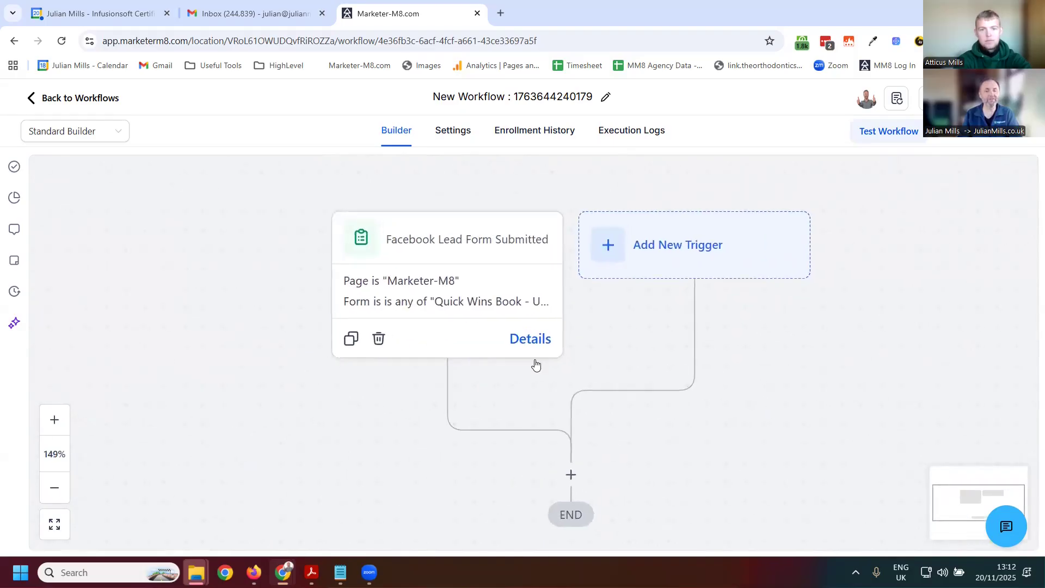
left_click(562, 471)
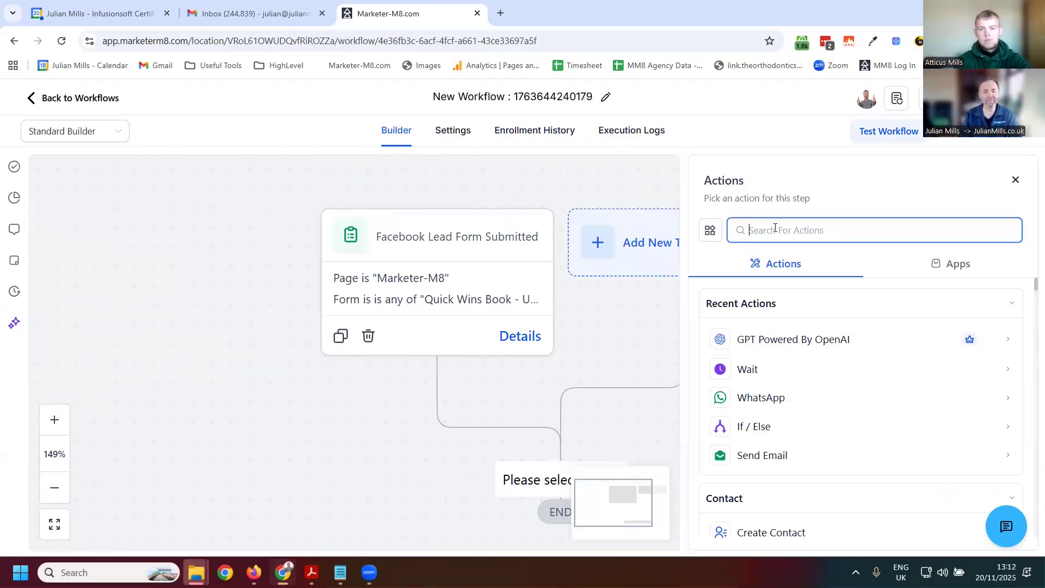
type("tag")
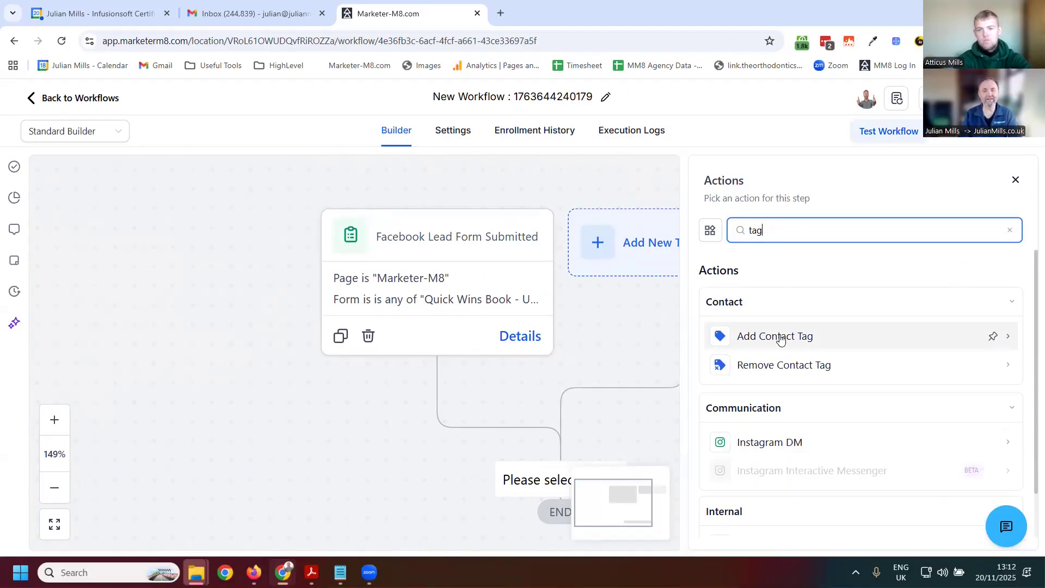
triple_click(873, 191)
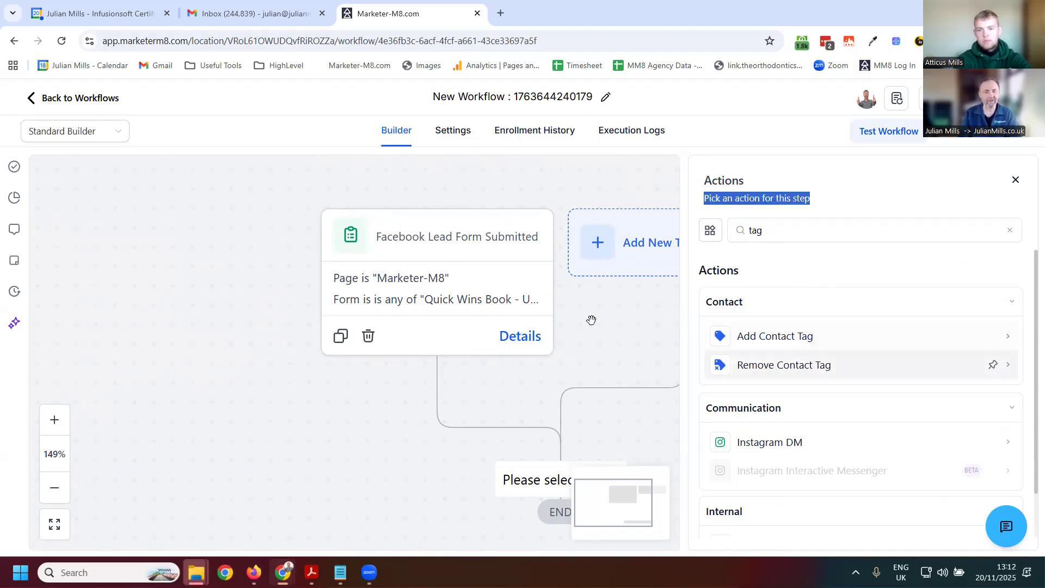
left_click(1016, 180)
scroll(664, 384, "down", 2)
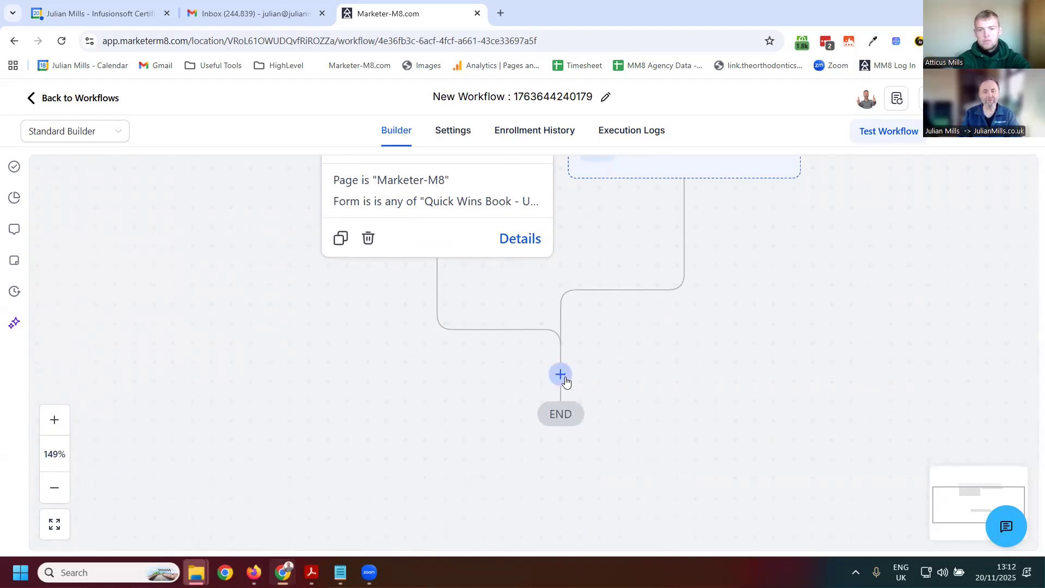
Step: Add an Update Contact Field action below the trigger, with Contact Source as the field to update
left_click(563, 377)
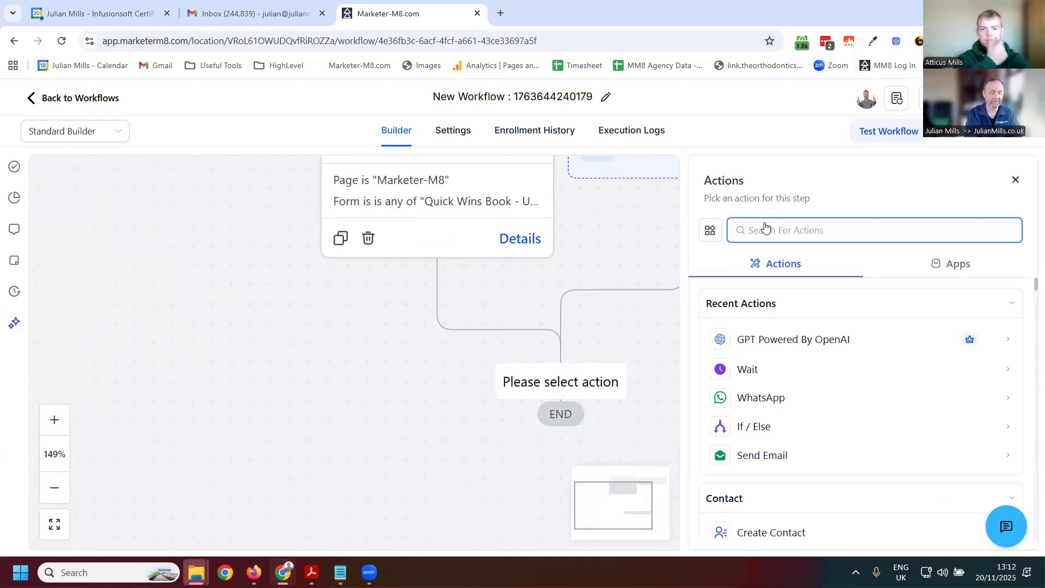
type("update")
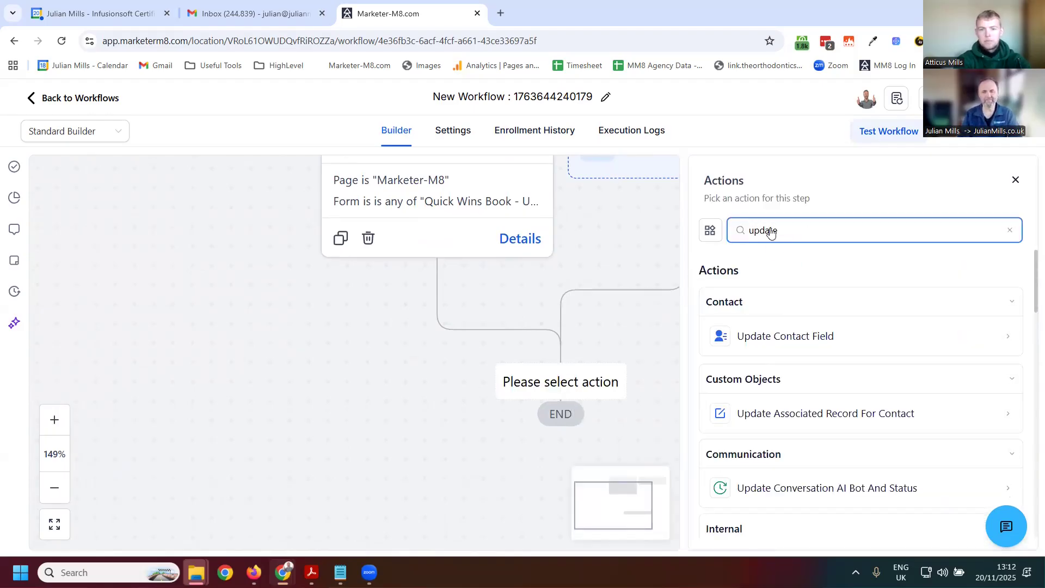
left_click(784, 337)
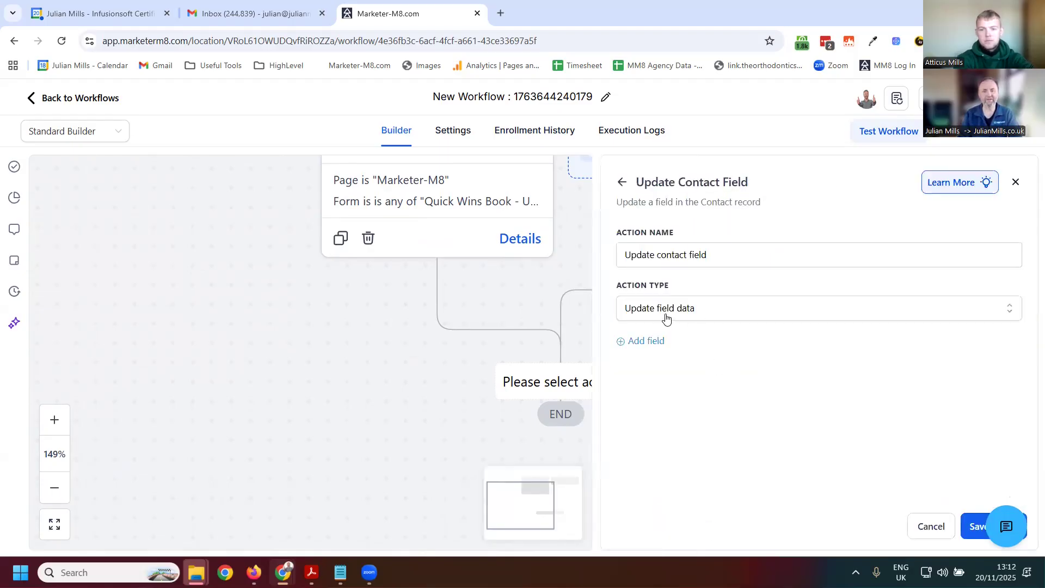
left_click(640, 343)
left_click(665, 366)
scroll(759, 457, "down", 3)
scroll(855, 450, "down", 2)
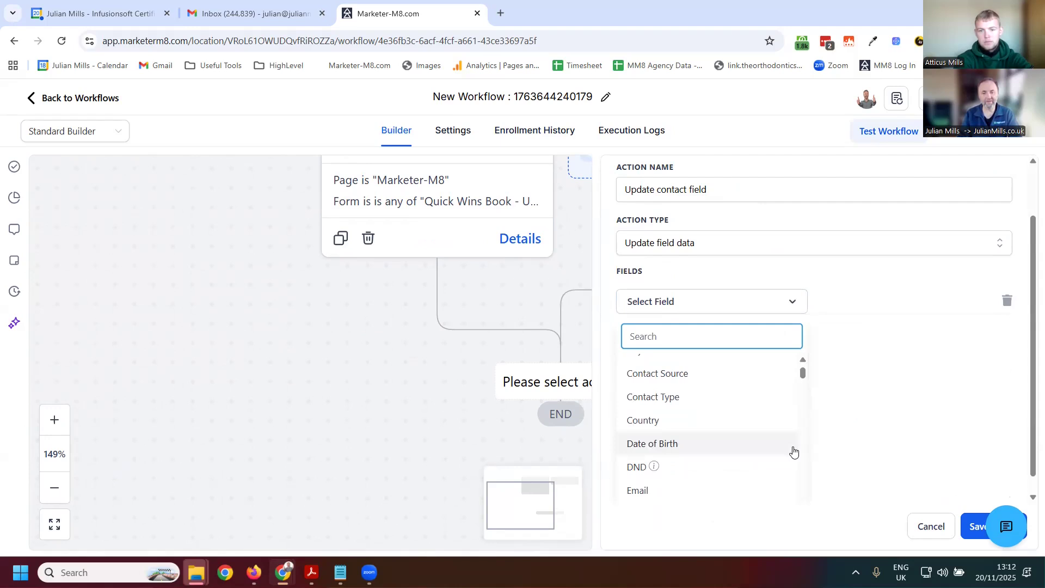
left_click(679, 380)
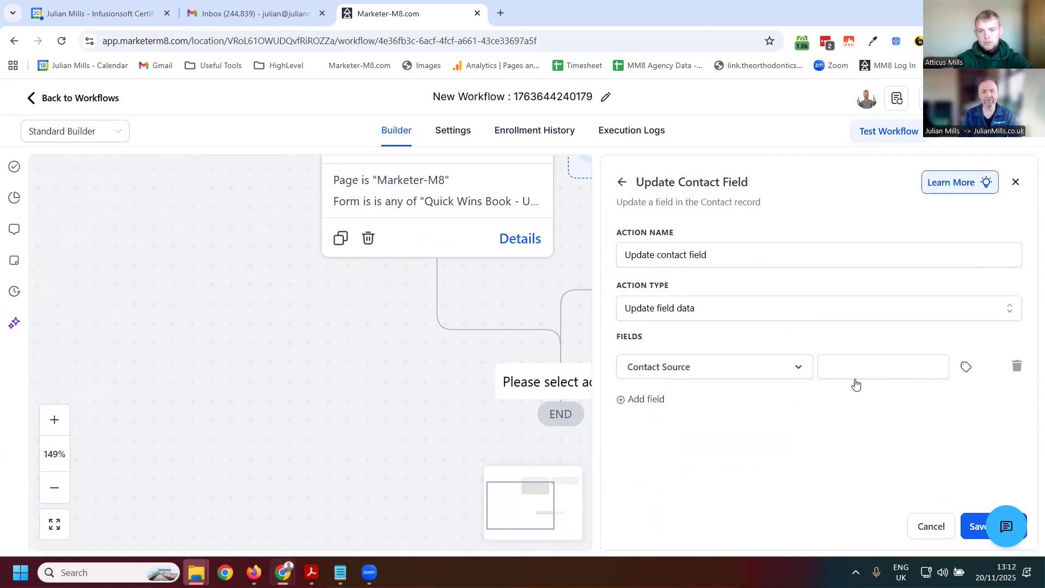
Step: Look through the custom values available for the Contact Source field, including the Attribution and Custom Values groups
left_click(966, 367)
scroll(947, 397, "down", 5)
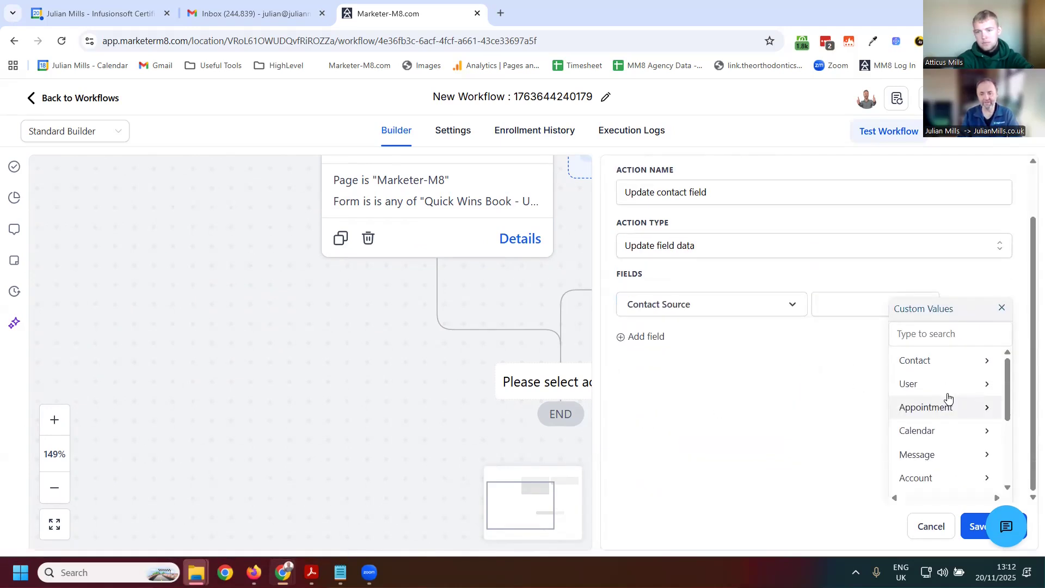
scroll(959, 379, "down", 1)
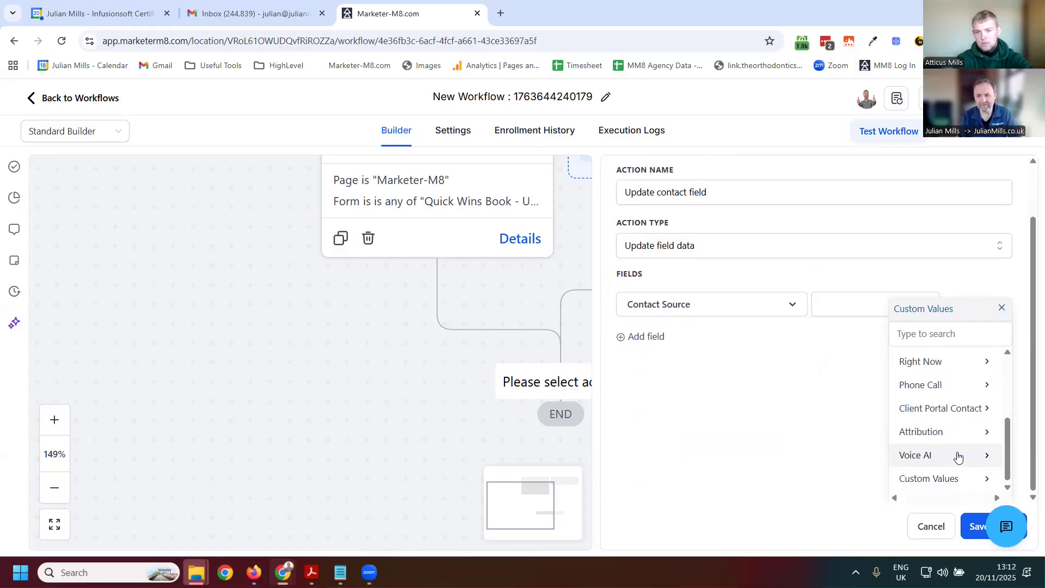
scroll(958, 456, "up", 5)
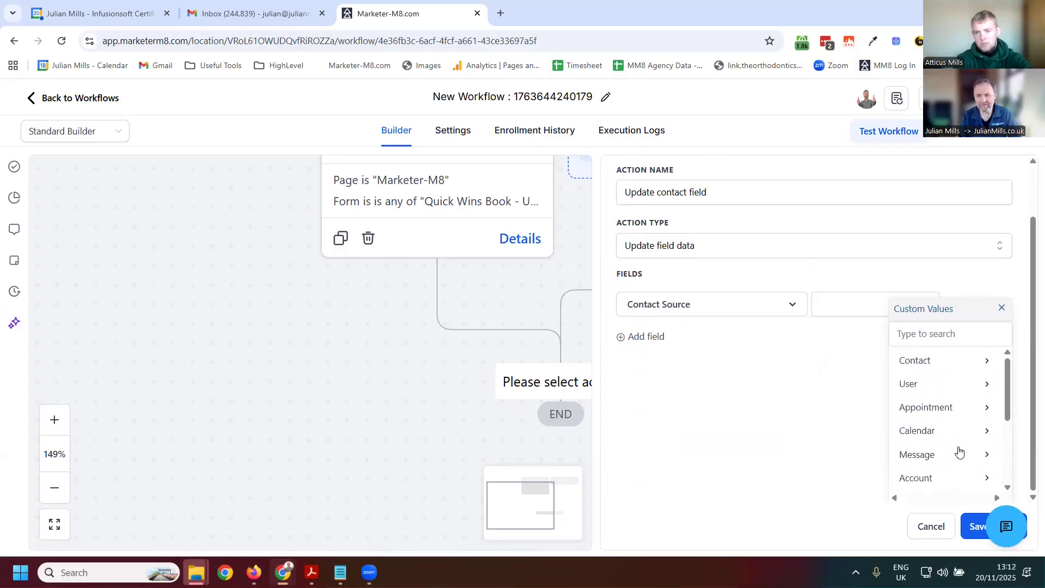
scroll(947, 414, "down", 5)
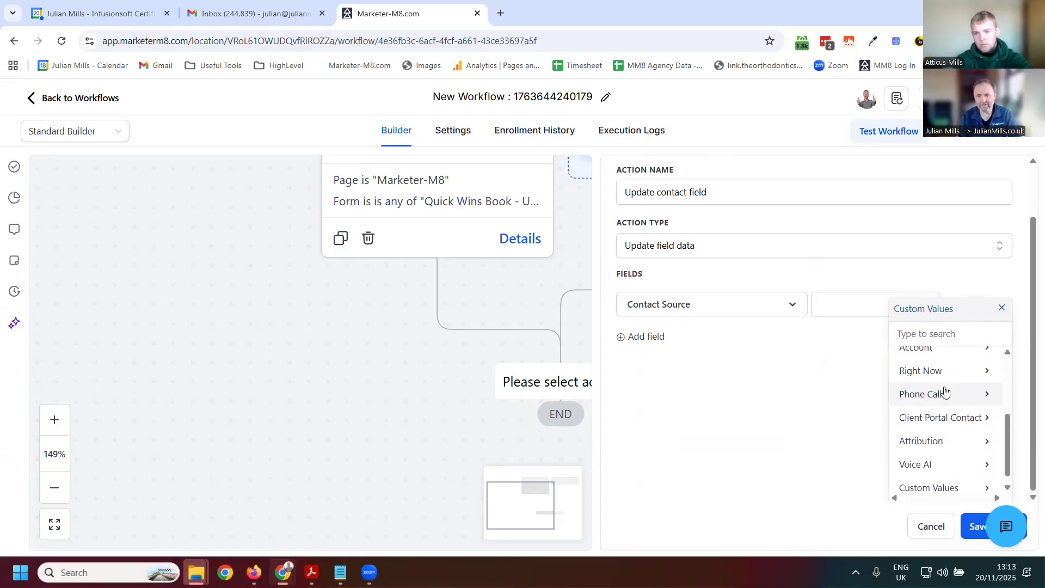
left_click(952, 436)
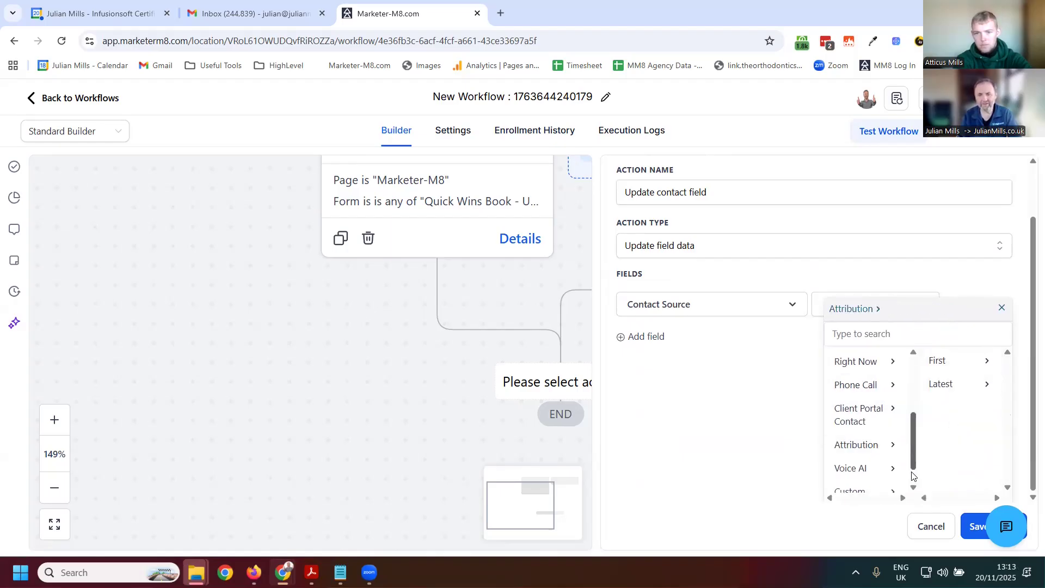
scroll(913, 476, "down", 1)
left_click_drag(912, 461, 925, 379)
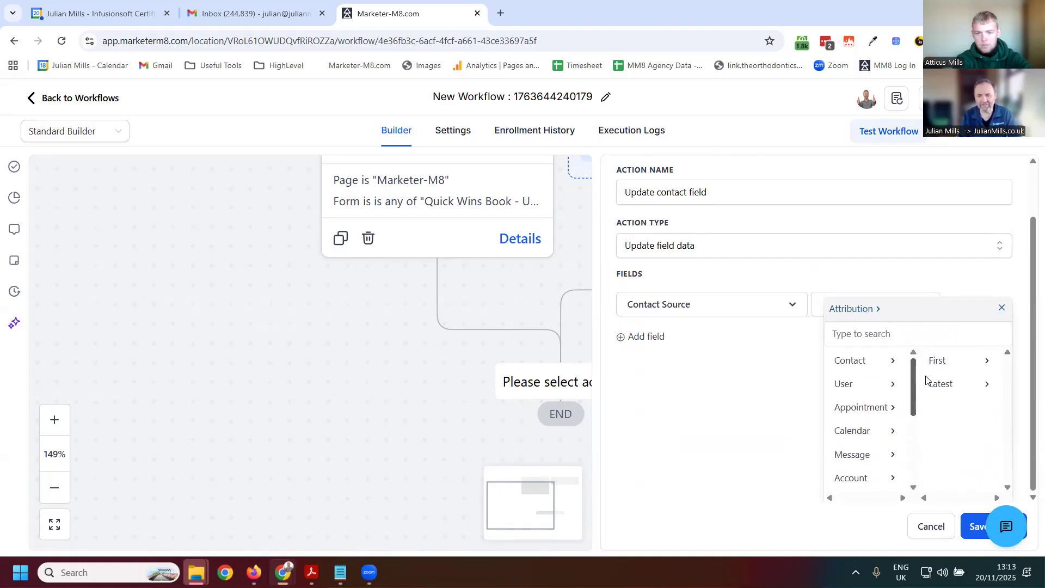
left_click_drag(928, 402, 920, 473)
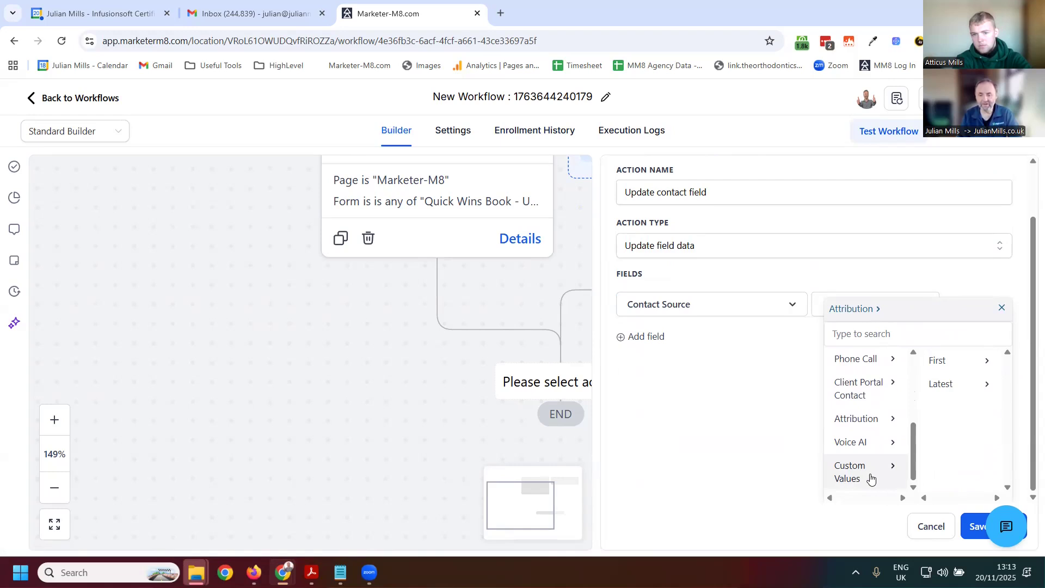
left_click(872, 478)
scroll(935, 430, "down", 10)
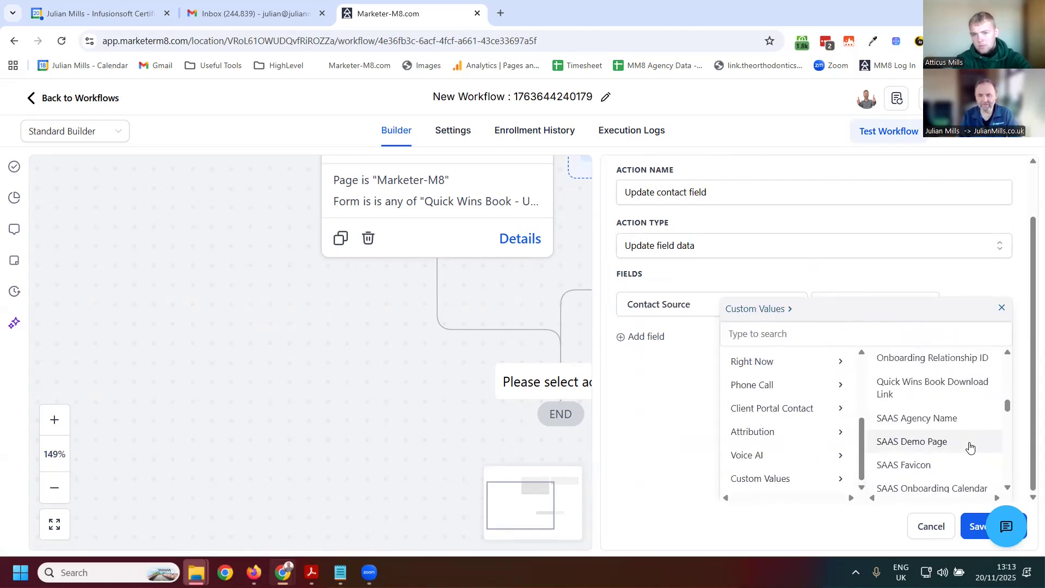
scroll(855, 433, "up", 3)
scroll(994, 363, "up", 1)
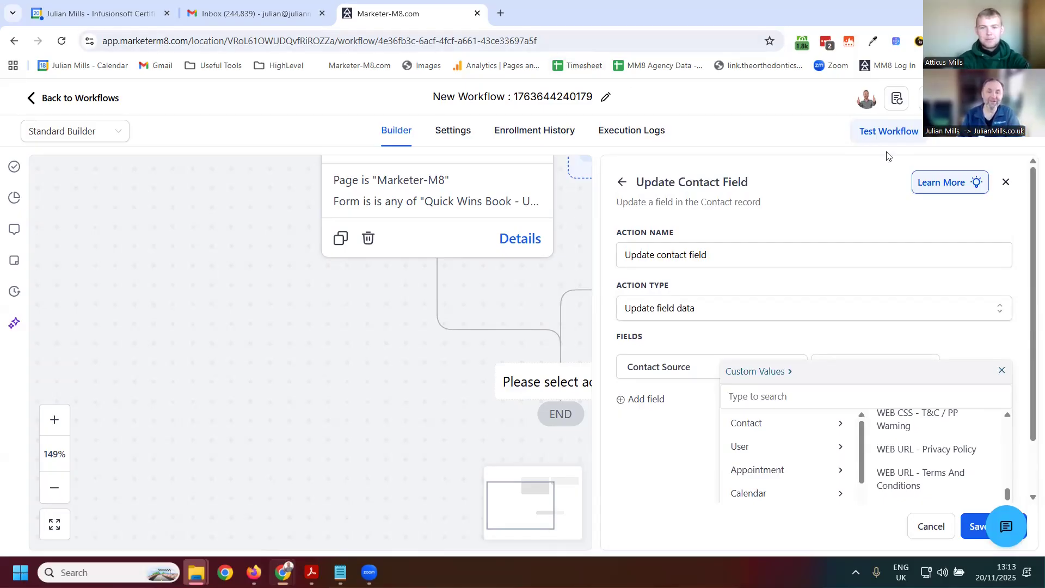
Step: Discard the unsaved Update Contact Field action and return to the workflow canvas
left_click(1002, 371)
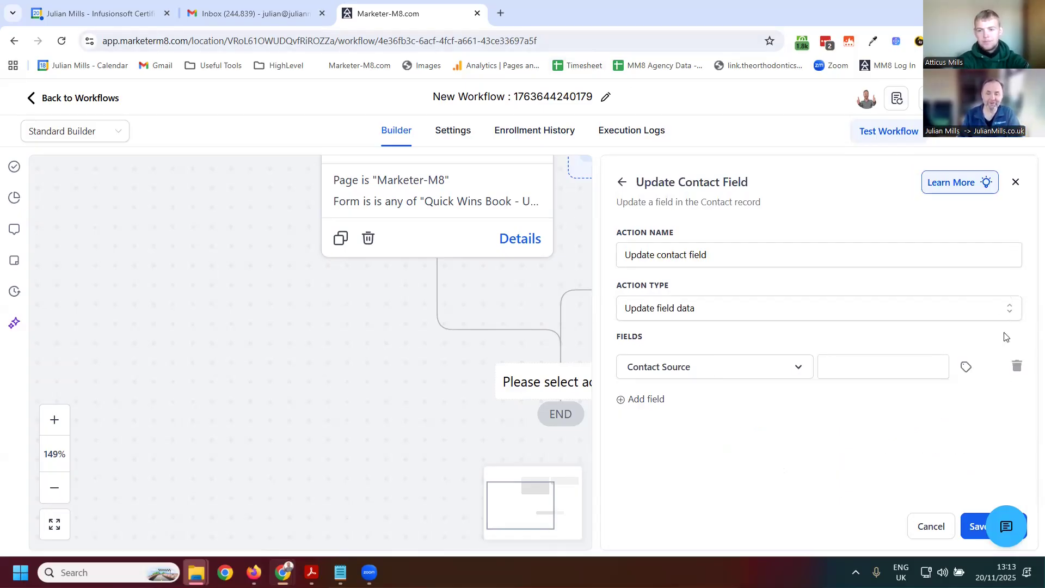
left_click(1016, 183)
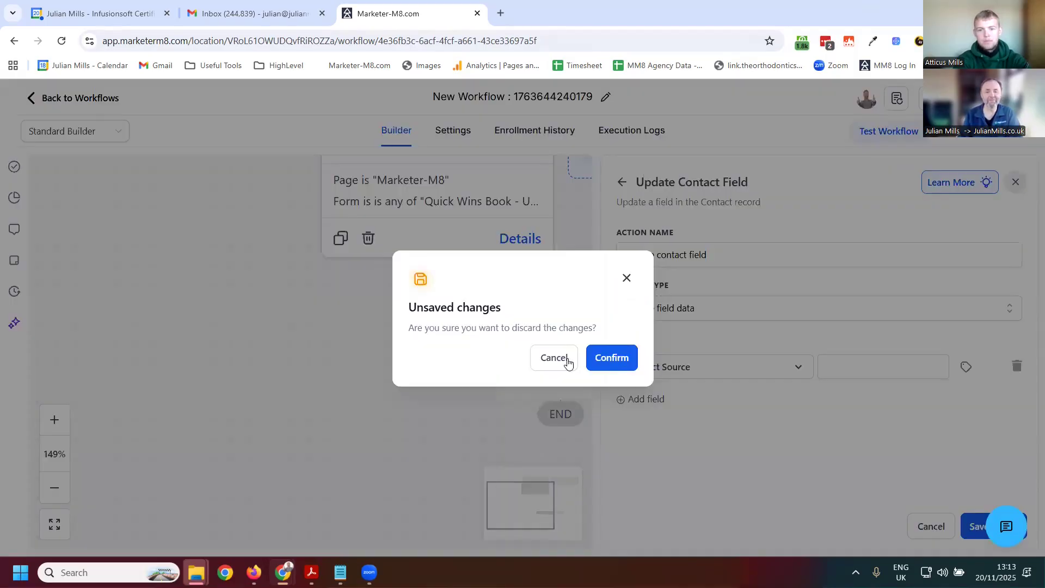
left_click(554, 359)
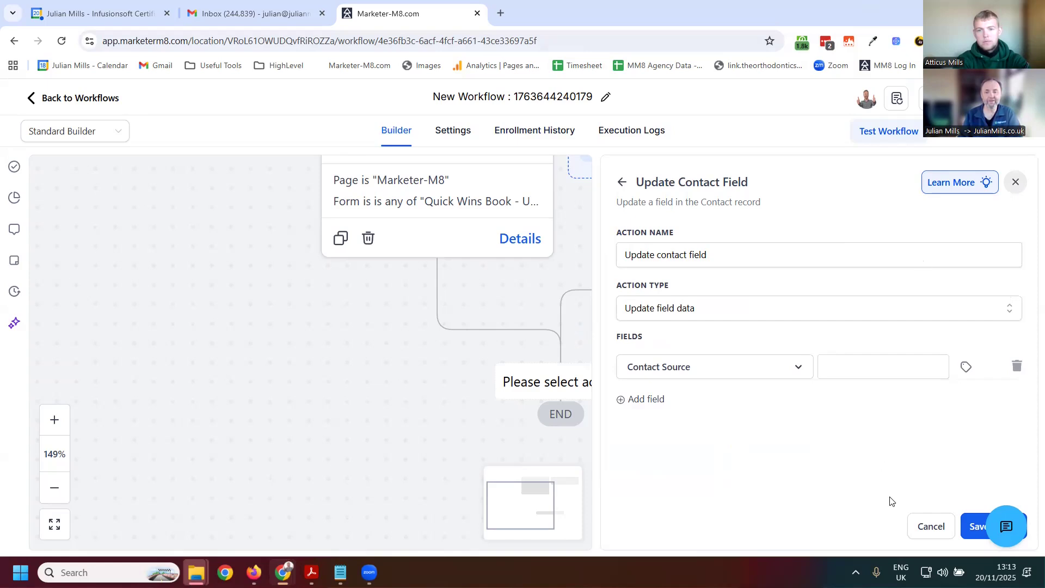
left_click(930, 528)
left_click(624, 362)
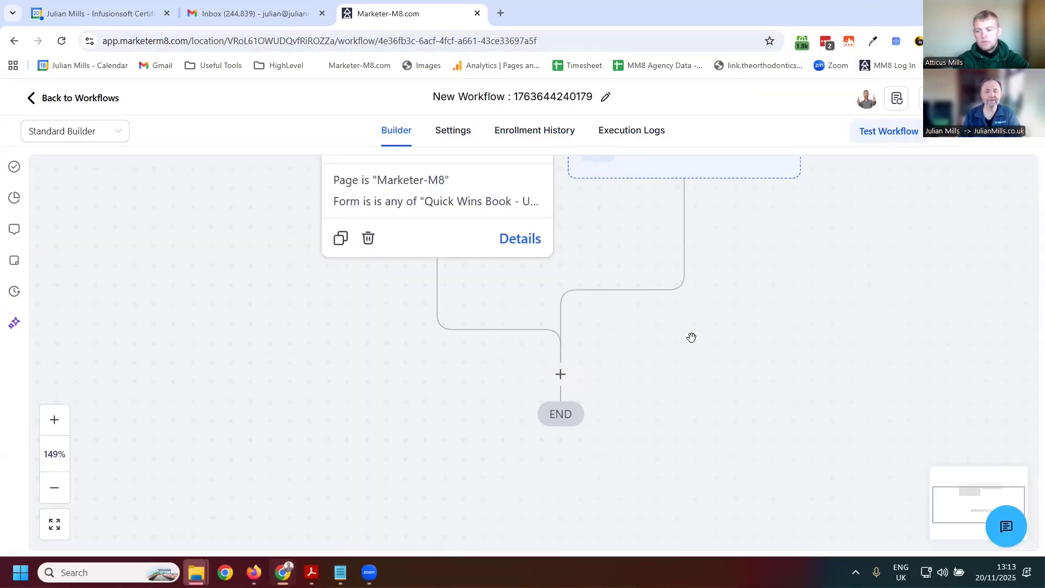
left_click_drag(749, 382, 716, 327)
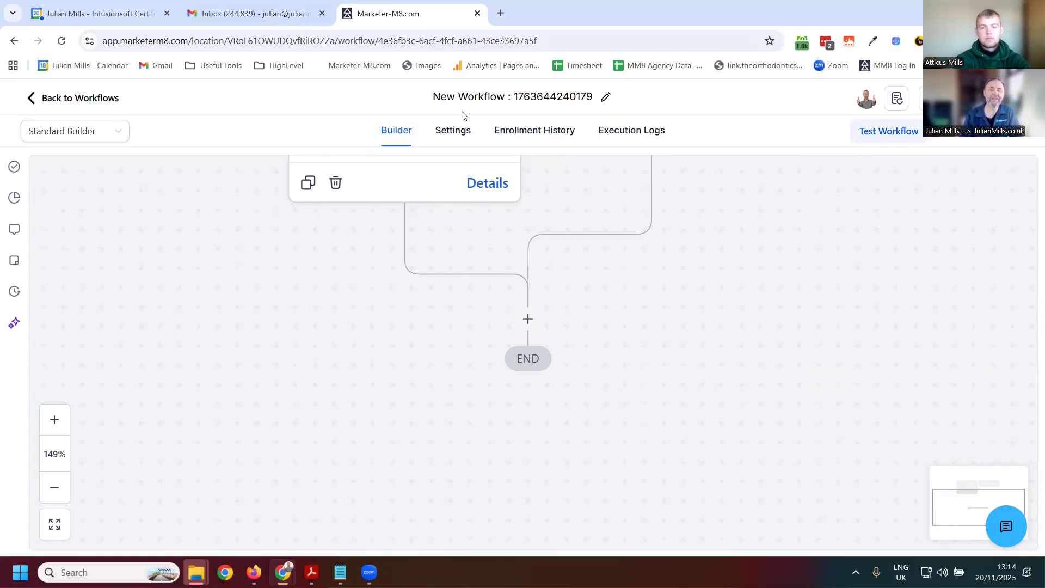
scroll(731, 291, "up", 1)
scroll(732, 290, "up", 1)
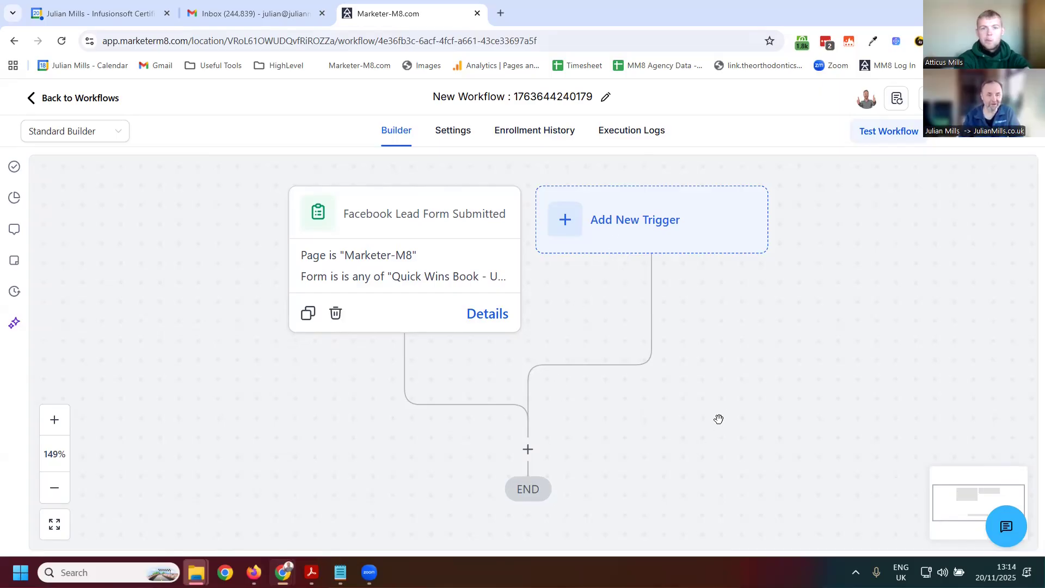
scroll(710, 418, "down", 3)
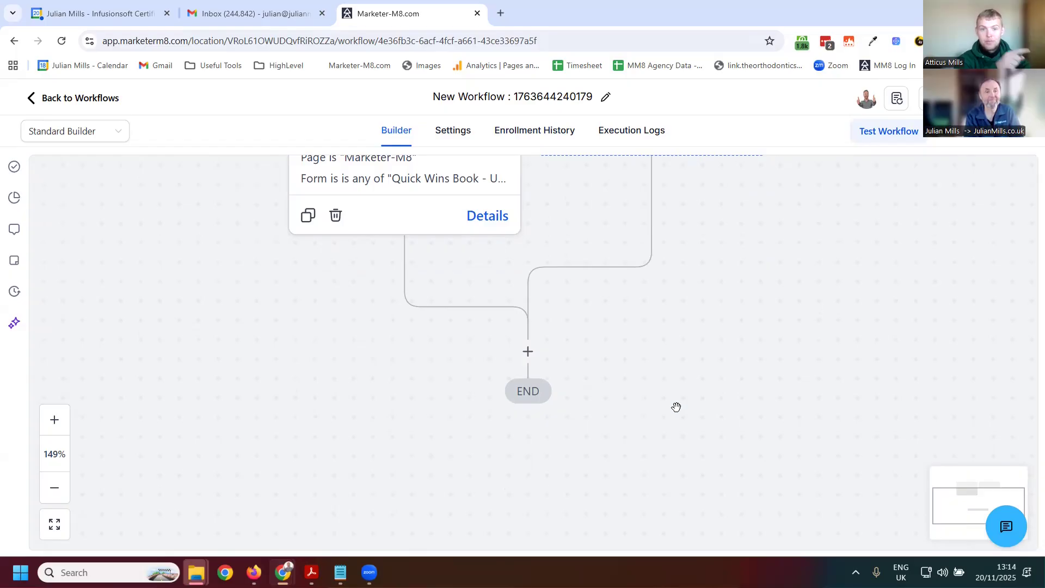
scroll(744, 378, "up", 2)
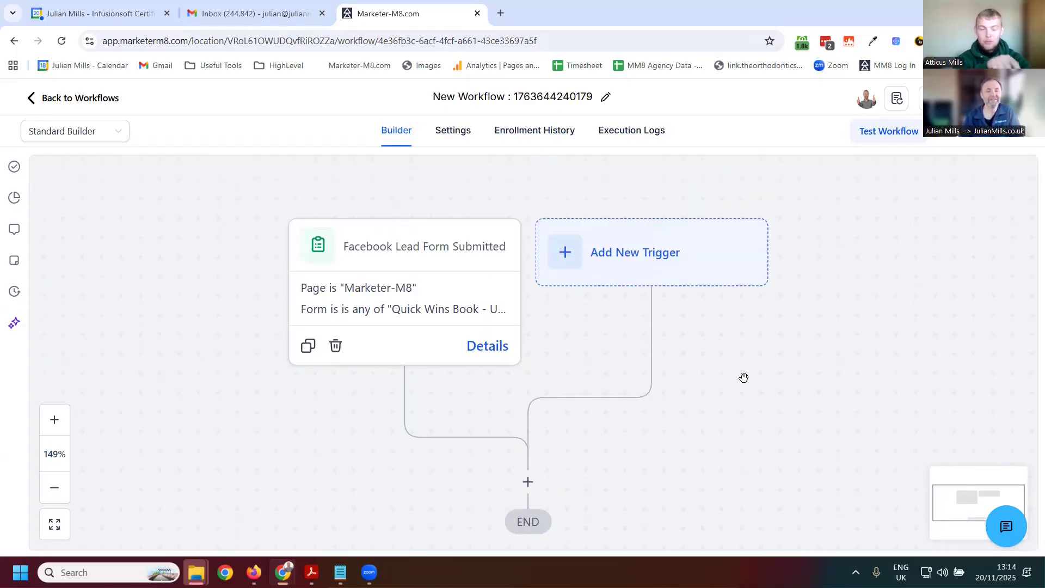
Step: Leave the workflow, open Opportunities, and move the first Active MM8 Clients opportunity off the Client Management board
left_click(427, 299)
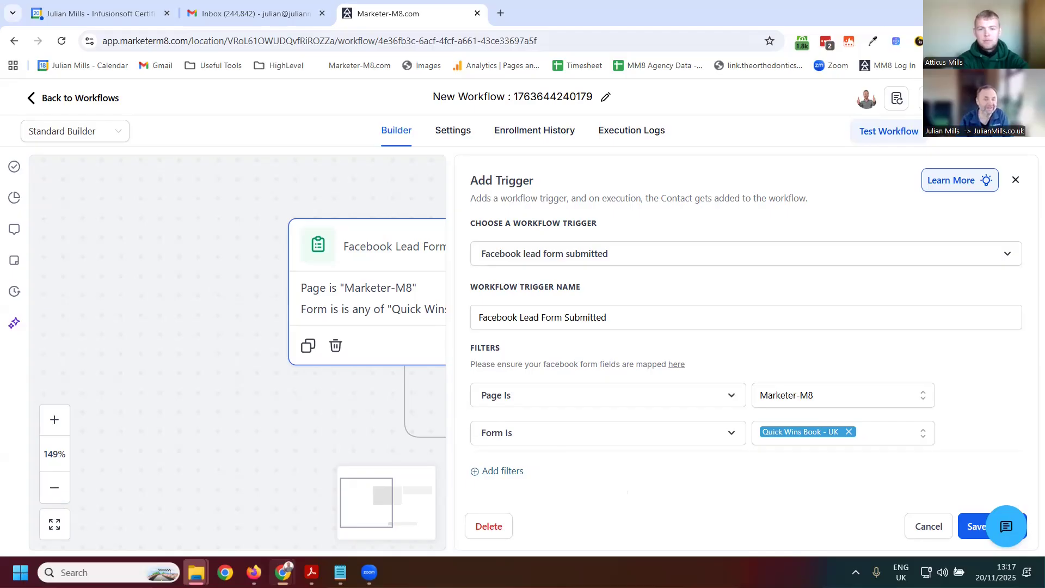
left_click(52, 104)
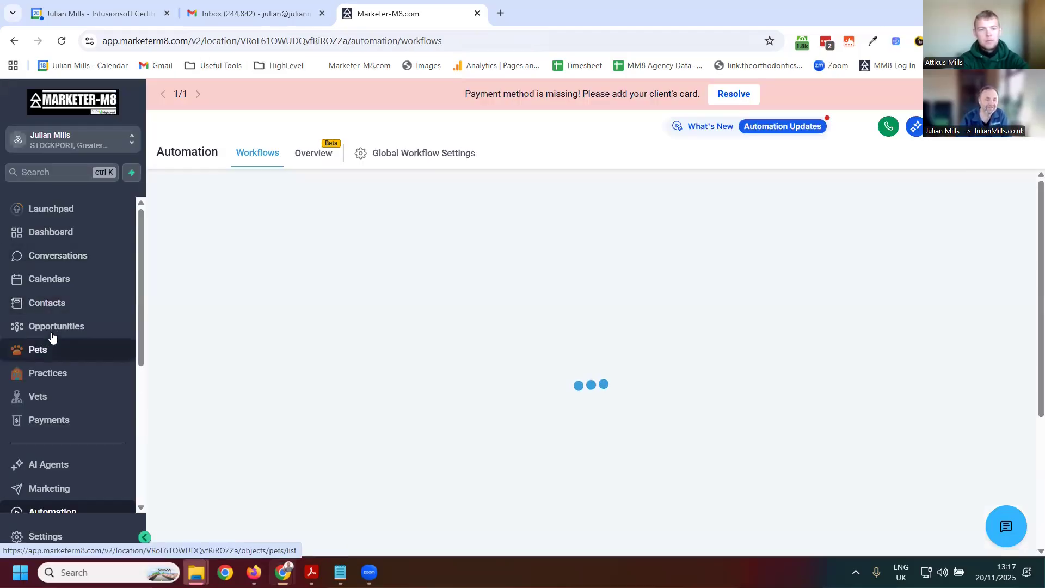
left_click(53, 329)
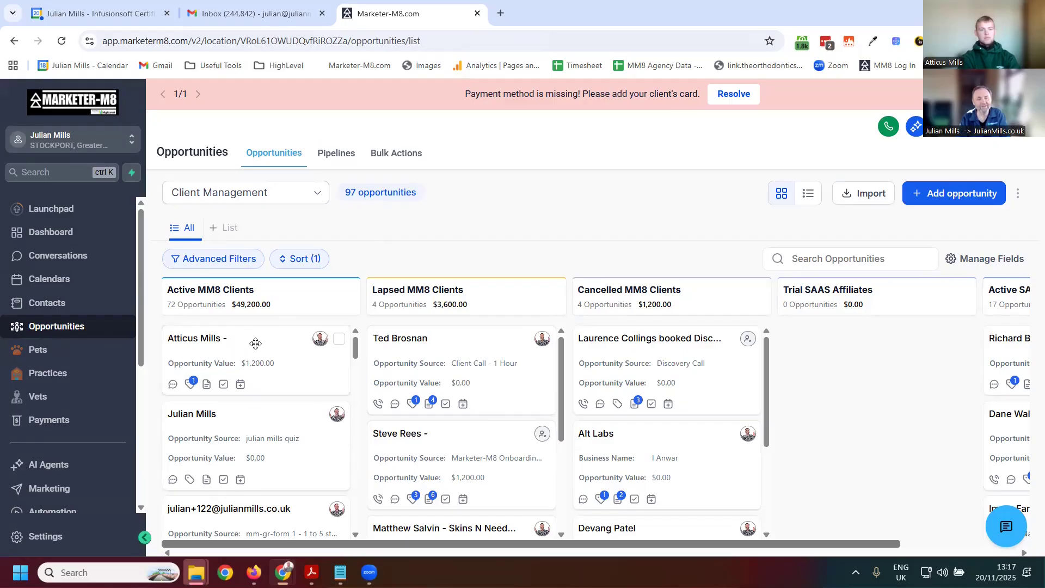
left_click_drag(256, 344, 903, 533)
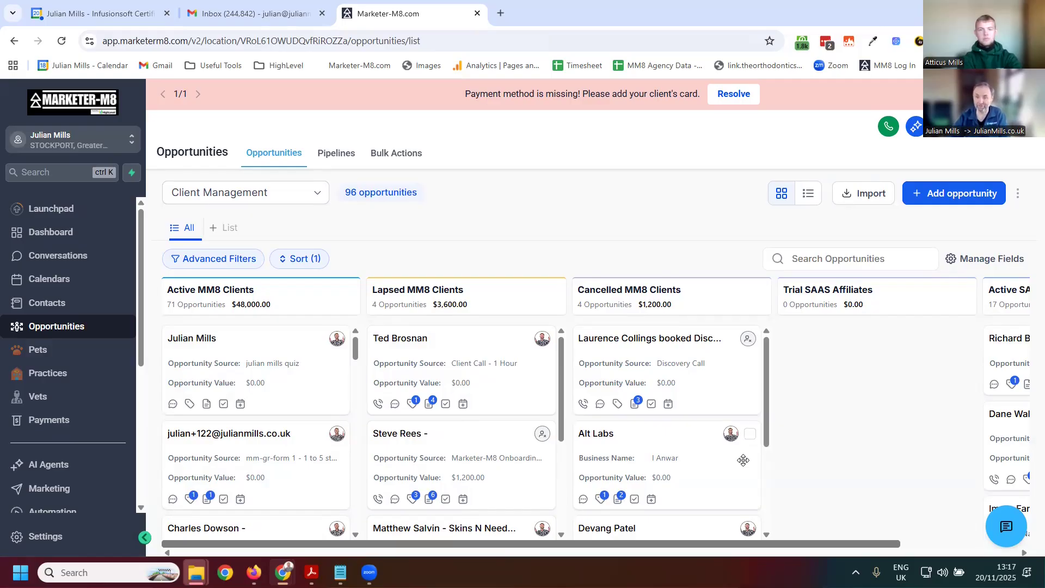
mouse_move(286, 357)
left_mouse_down()
mouse_move(427, 427)
mouse_move(876, 511)
mouse_move(610, 522)
mouse_move(412, 364)
mouse_move(550, 354)
mouse_move(1029, 363)
mouse_move(123, 371)
mouse_move(283, 381)
mouse_move(285, 342)
left_mouse_up()
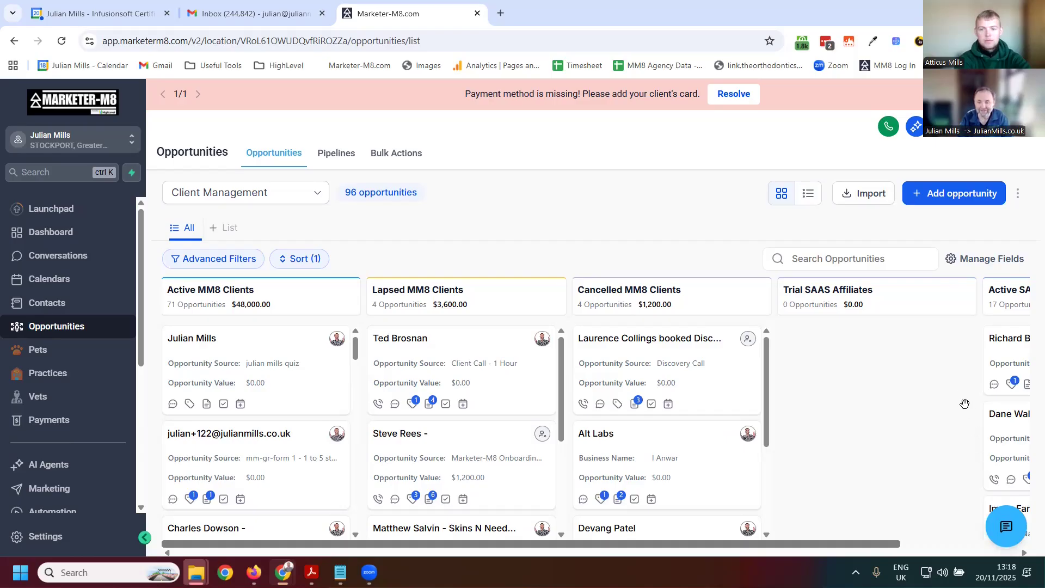
left_click(1008, 528)
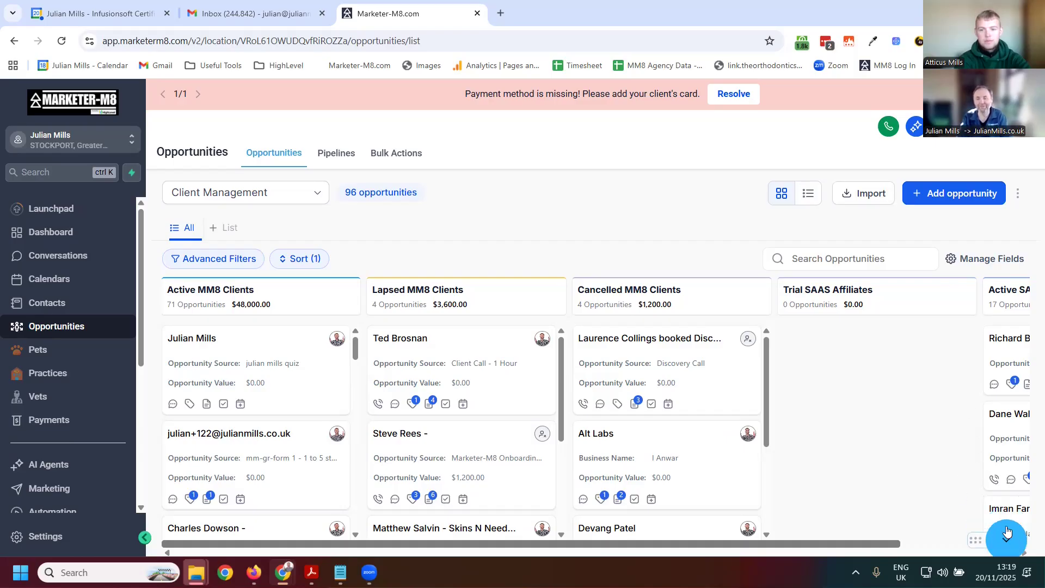
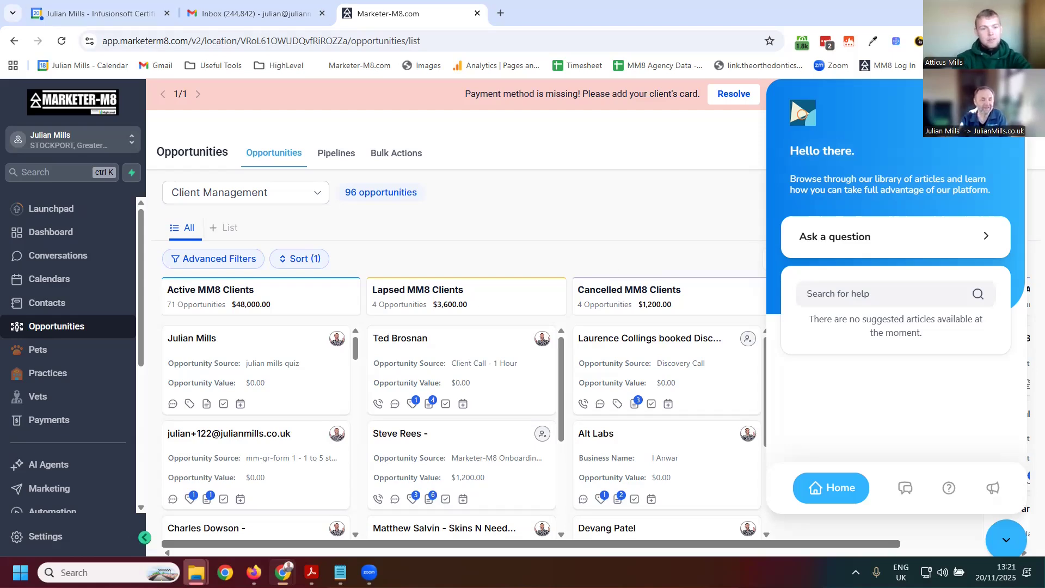
Step: Open the Dashboard, check the list of available dashboards, and review the current one's opportunity, funnel and task widgets
left_click(50, 233)
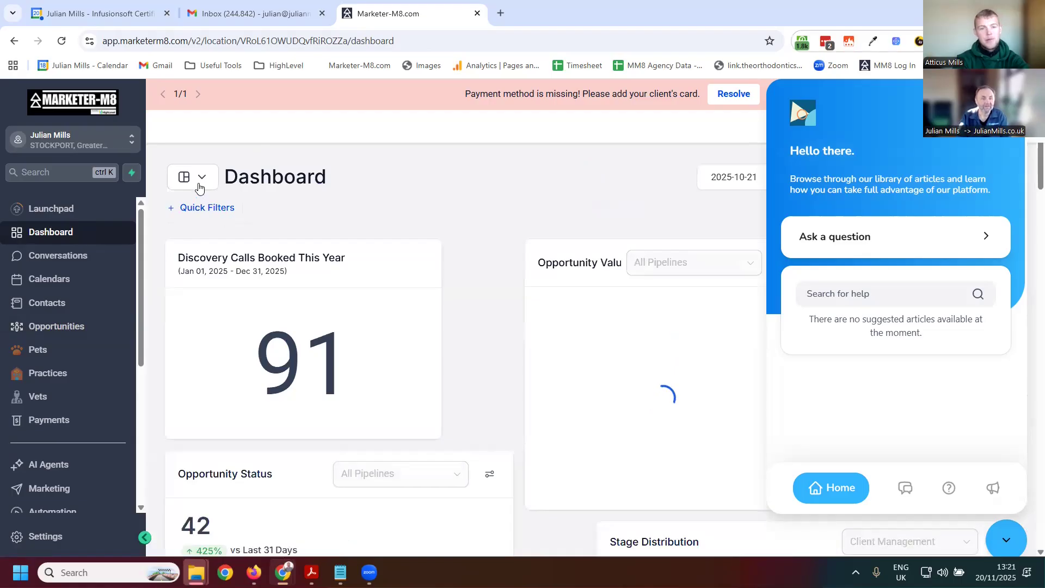
left_click(200, 179)
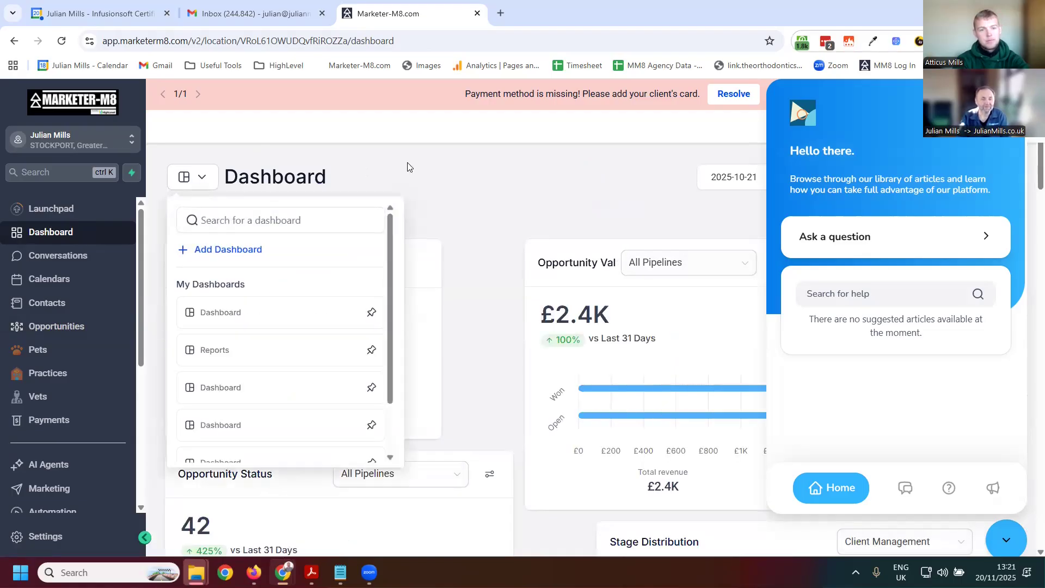
left_click(469, 204)
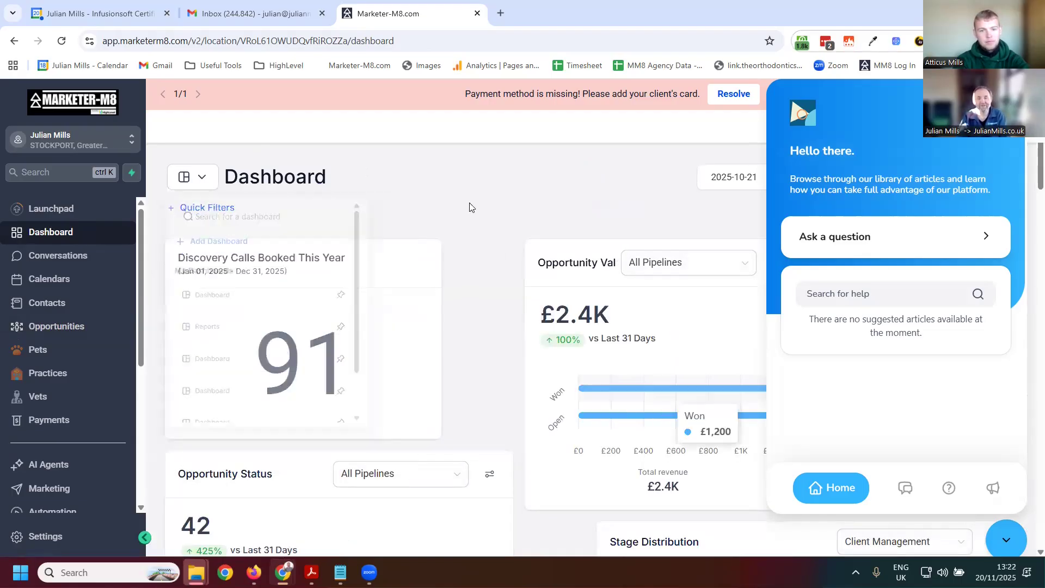
scroll(456, 303, "down", 3)
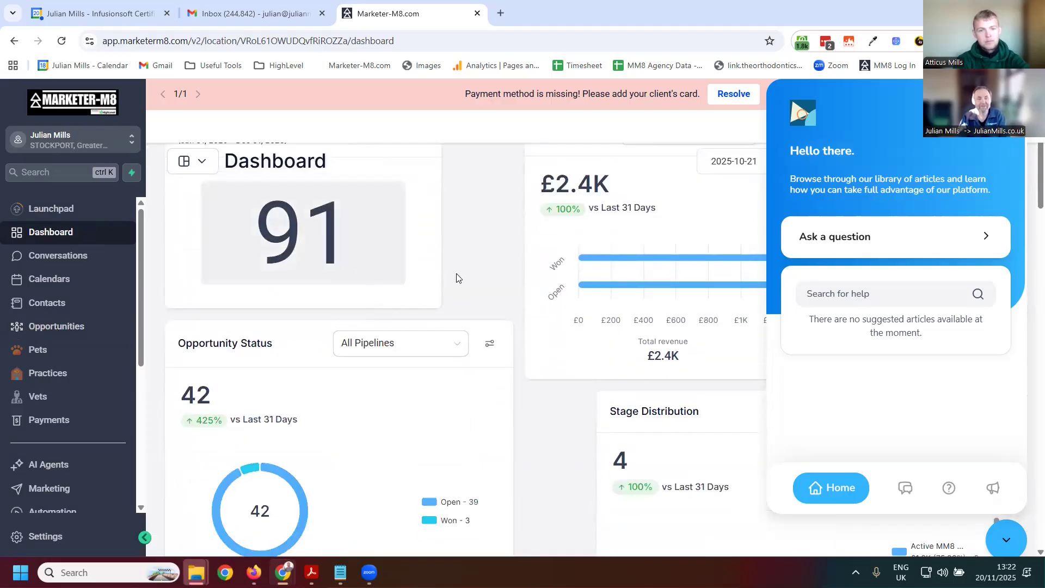
scroll(364, 345, "down", 10)
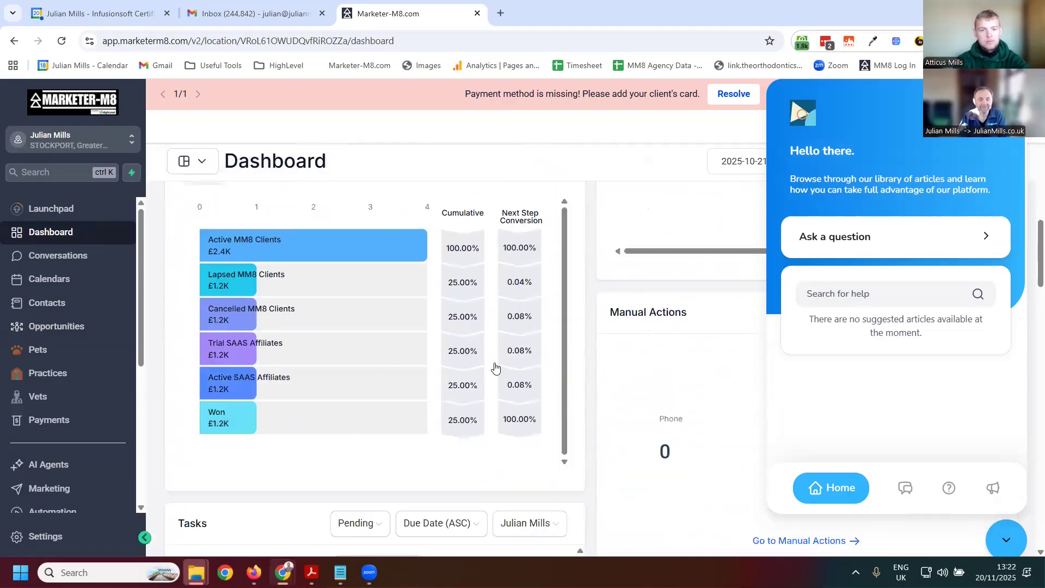
scroll(521, 405, "up", 12)
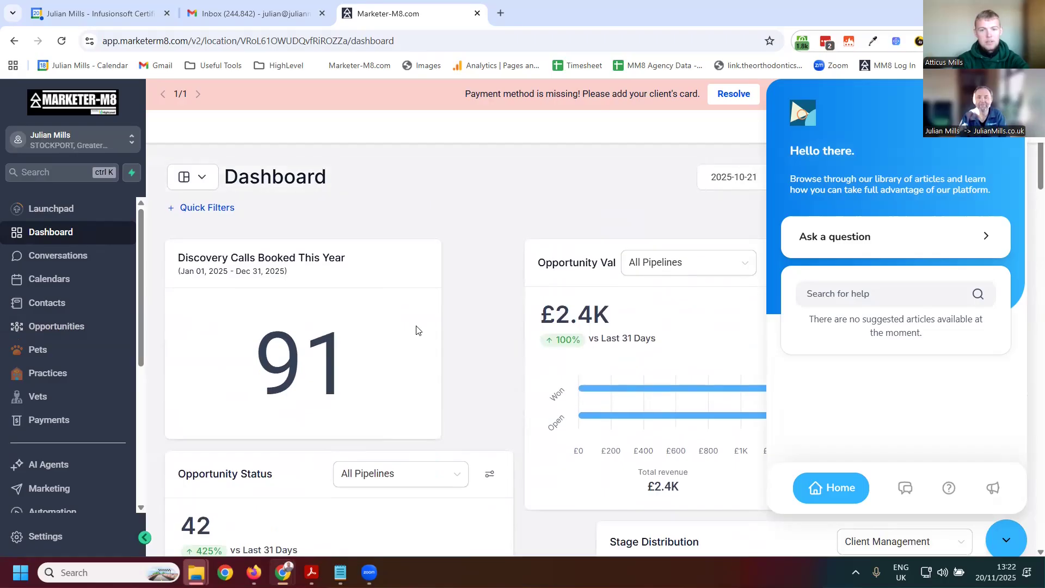